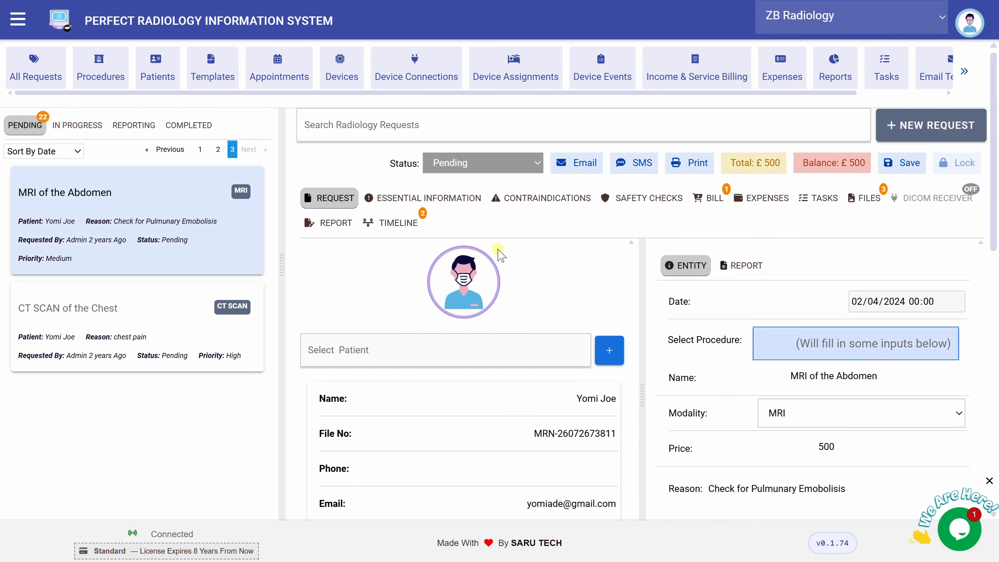
# Look through the essential information, attached files and bill of the MRI of the Abdomen request.
pyautogui.click(430, 202)
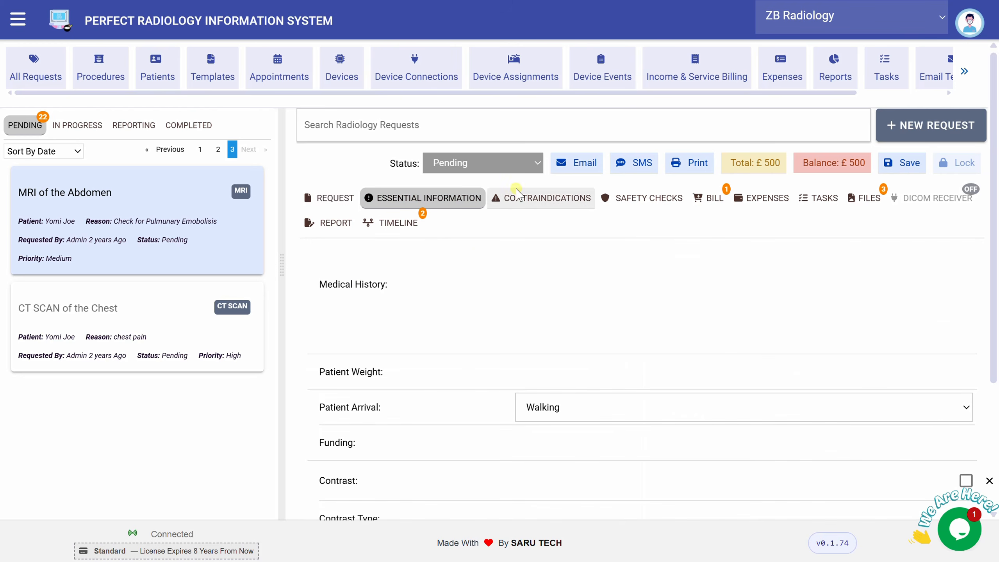
pyautogui.click(851, 201)
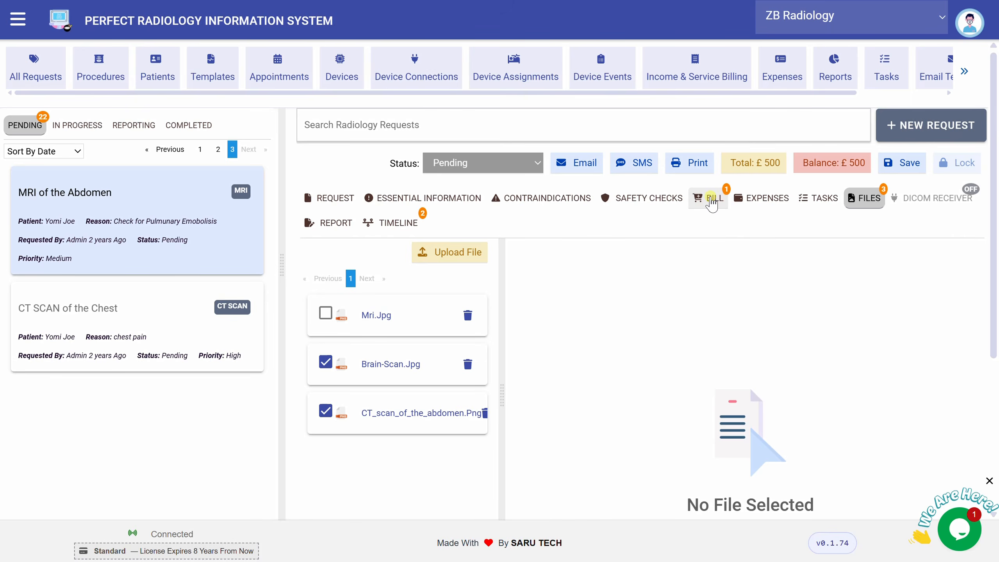
pyautogui.click(711, 198)
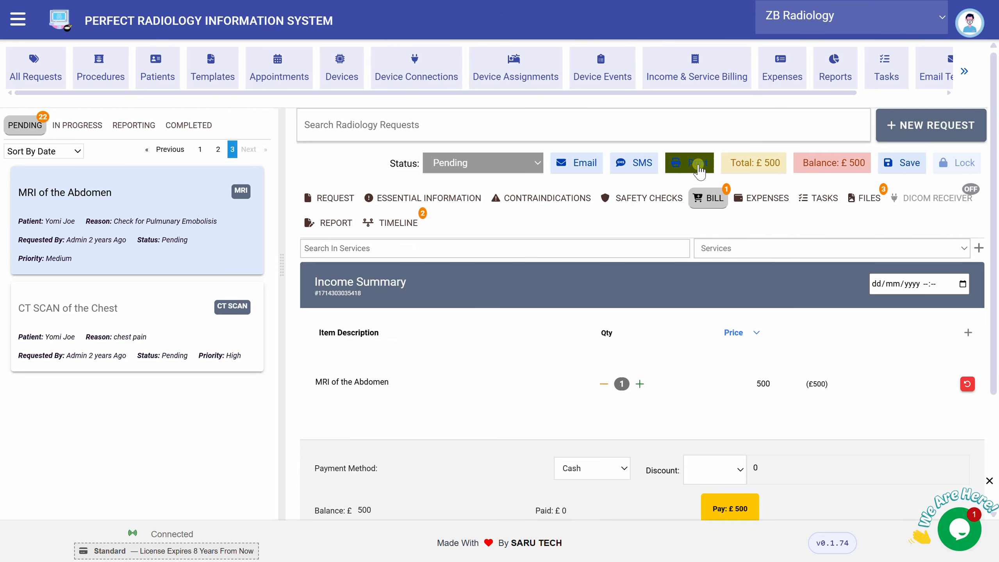
pyautogui.click(590, 169)
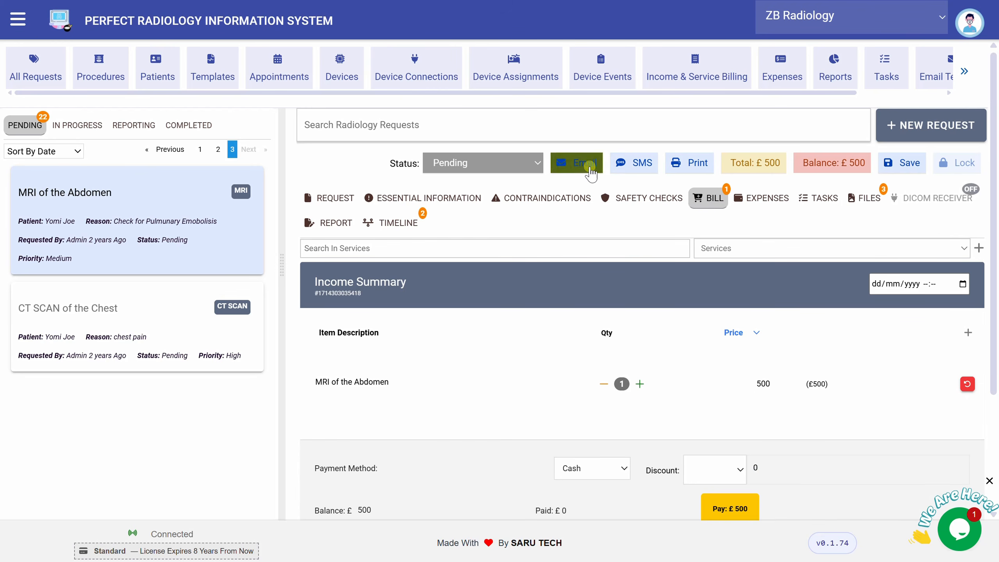
pyautogui.click(641, 173)
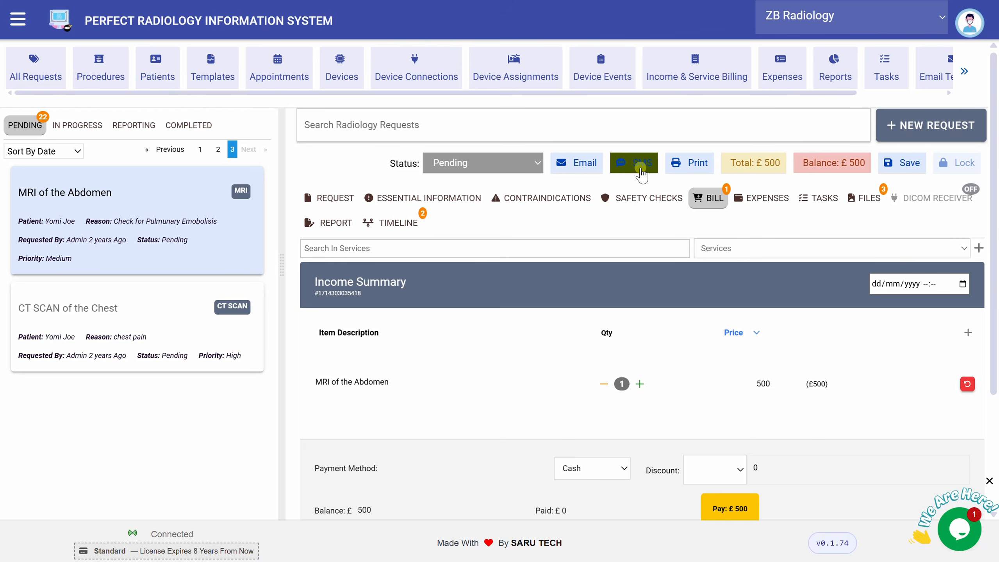
# View the account options and return to the main details of the MRI of the Abdomen request.
pyautogui.click(968, 22)
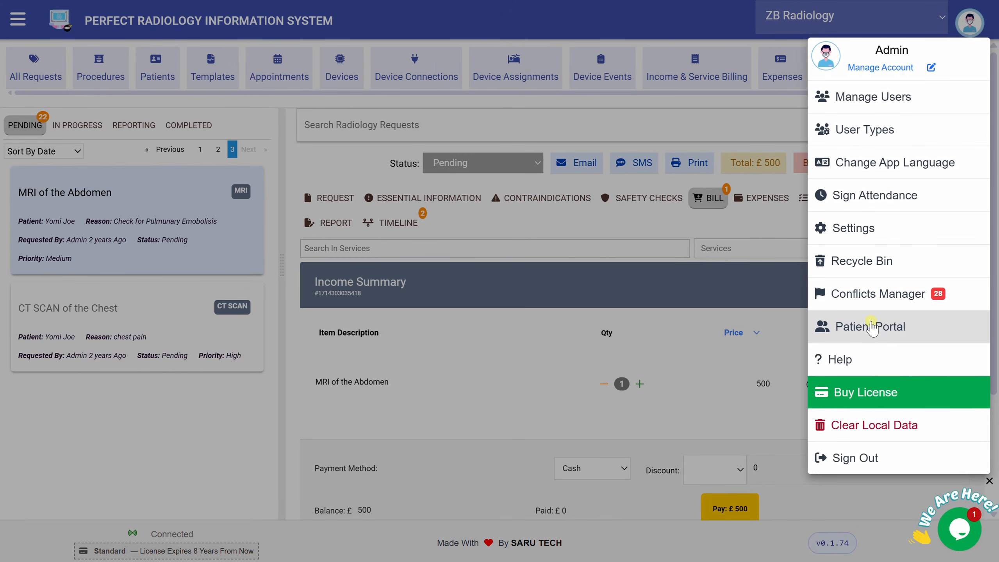
pyautogui.click(678, 30)
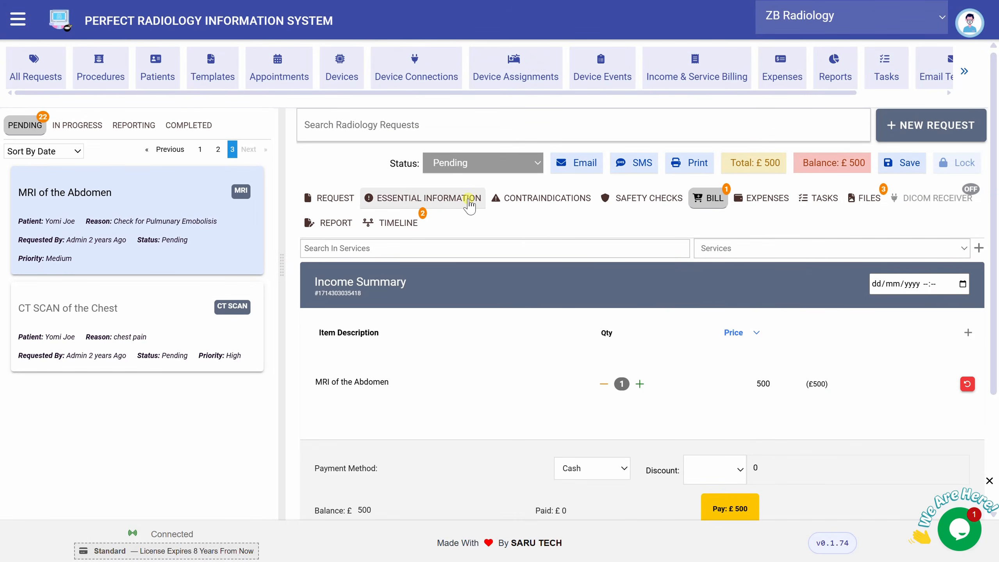
pyautogui.click(330, 199)
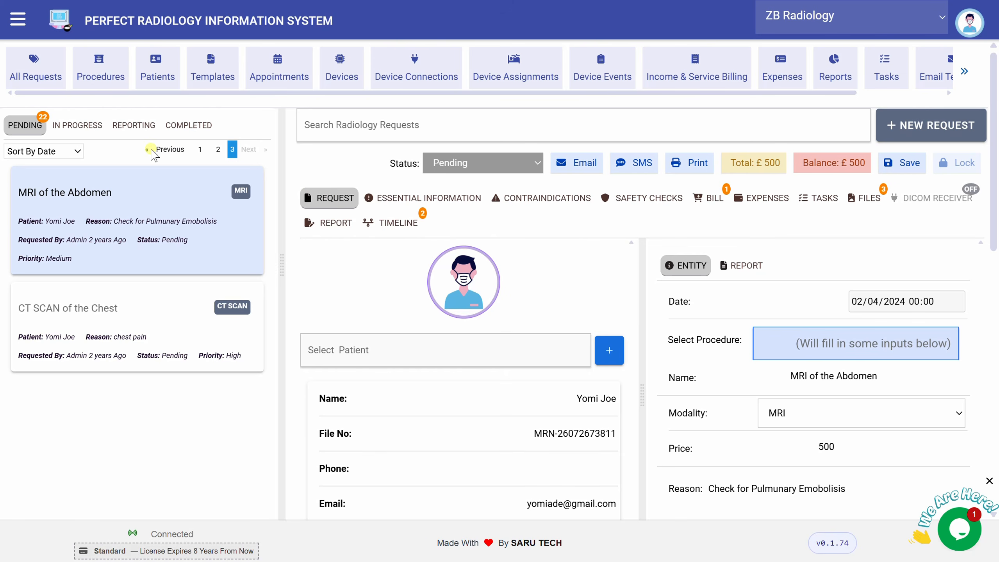
# Examine the first page of pending requests and the in-progress, reporting and completed lists, and return to the pending list.
pyautogui.click(199, 150)
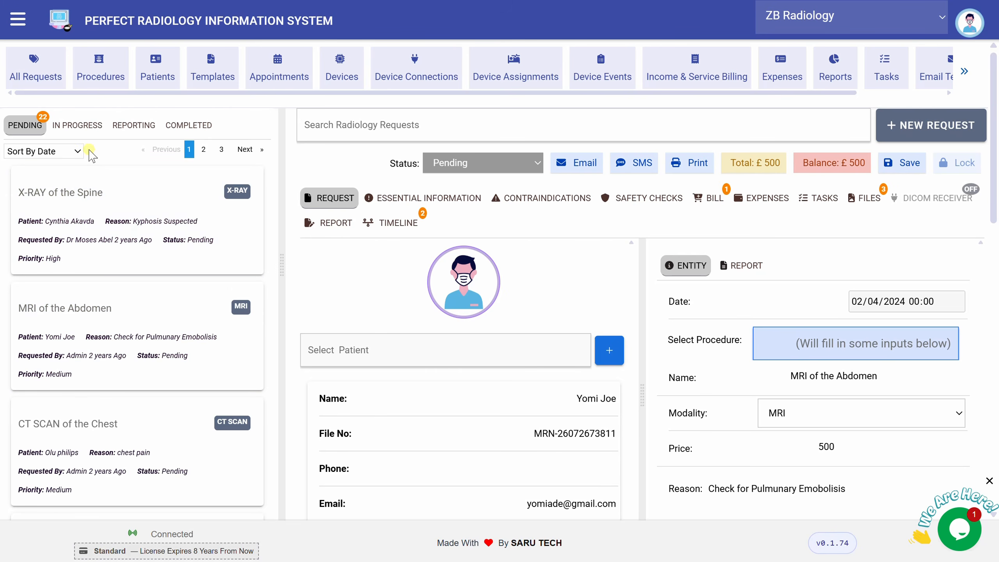
pyautogui.click(79, 128)
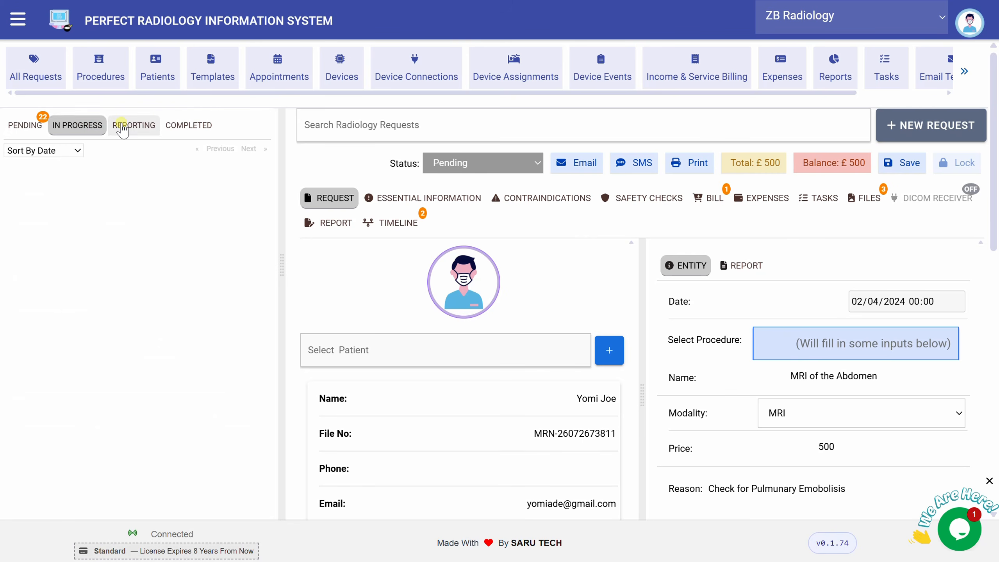
pyautogui.click(122, 128)
pyautogui.click(186, 125)
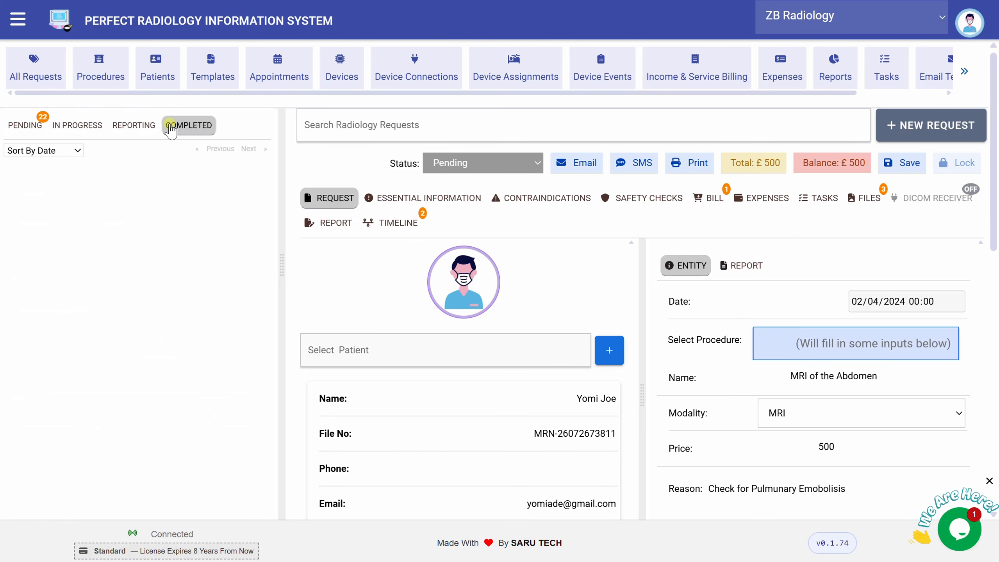
pyautogui.click(28, 126)
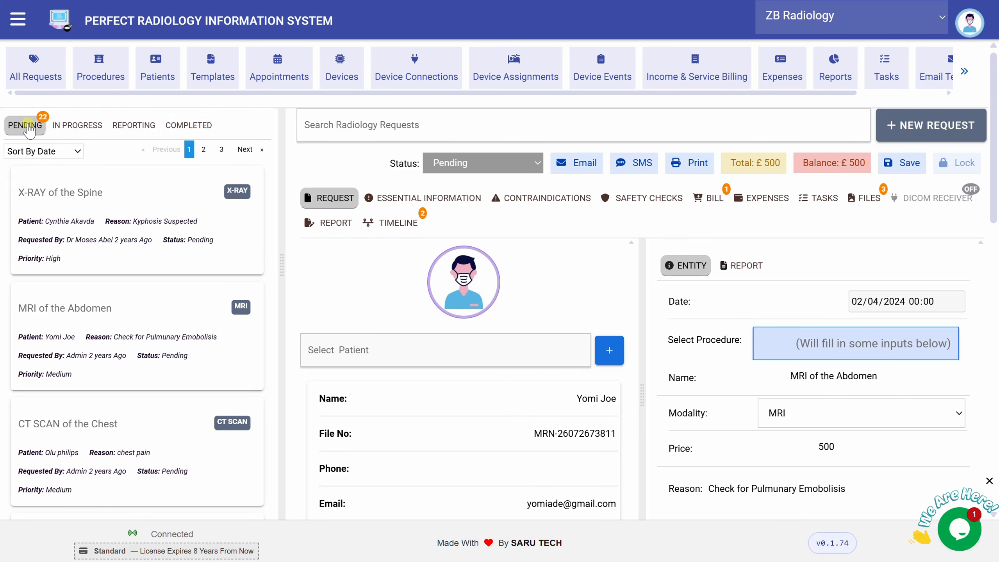
pyautogui.click(66, 126)
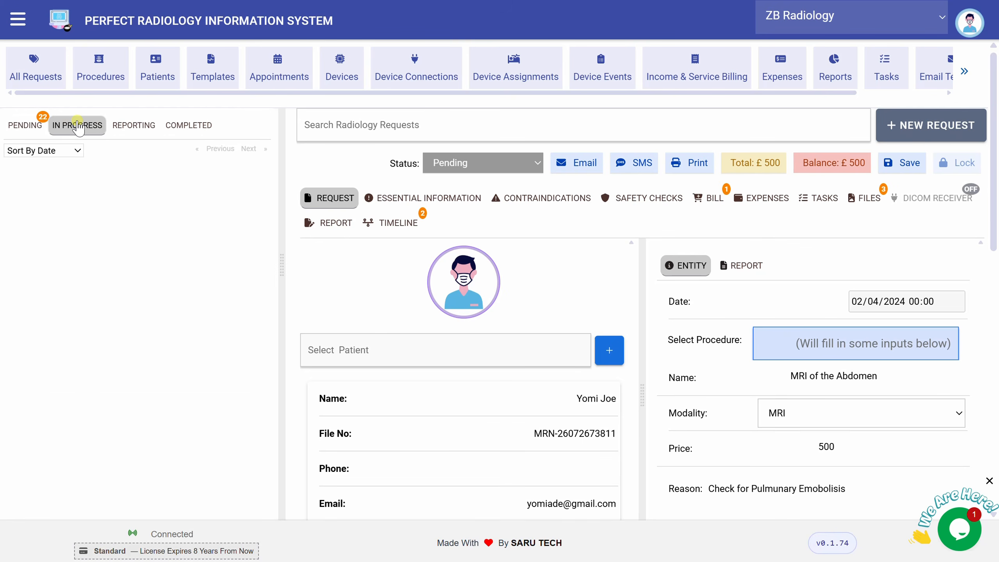
pyautogui.click(132, 126)
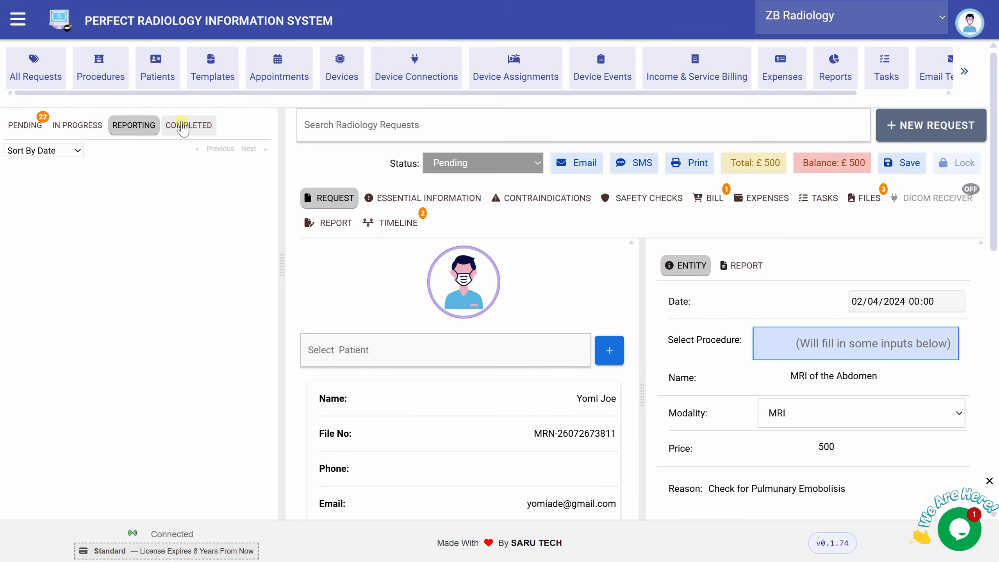
pyautogui.click(176, 134)
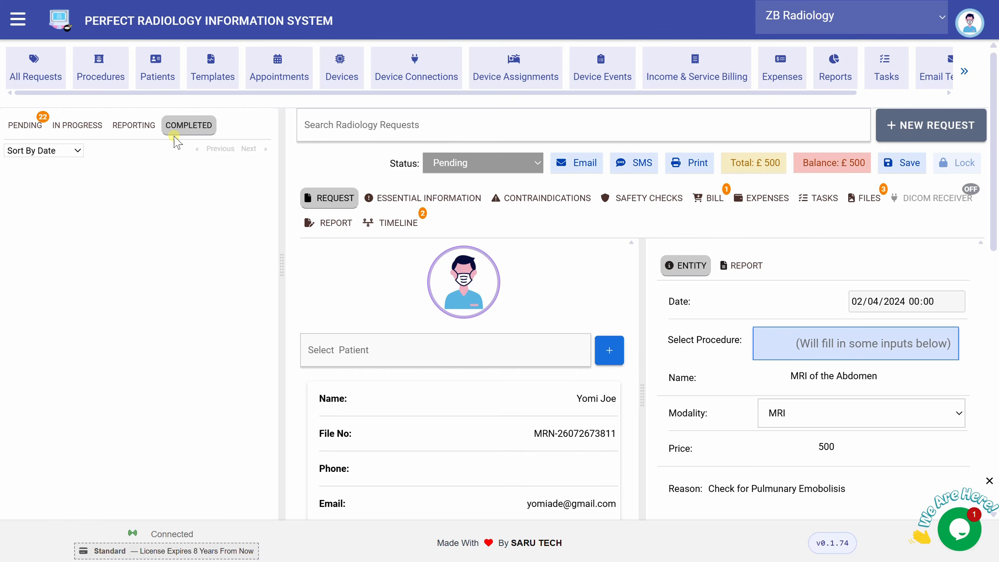
pyautogui.click(31, 130)
# Try sorting the pending requests by priority, and restore sorting by date.
pyautogui.click(70, 151)
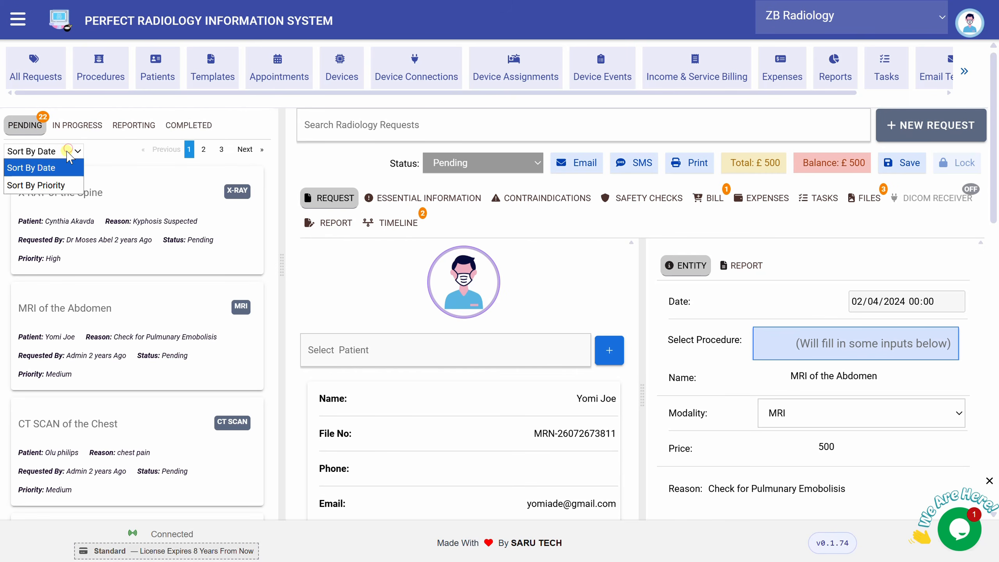
pyautogui.click(53, 186)
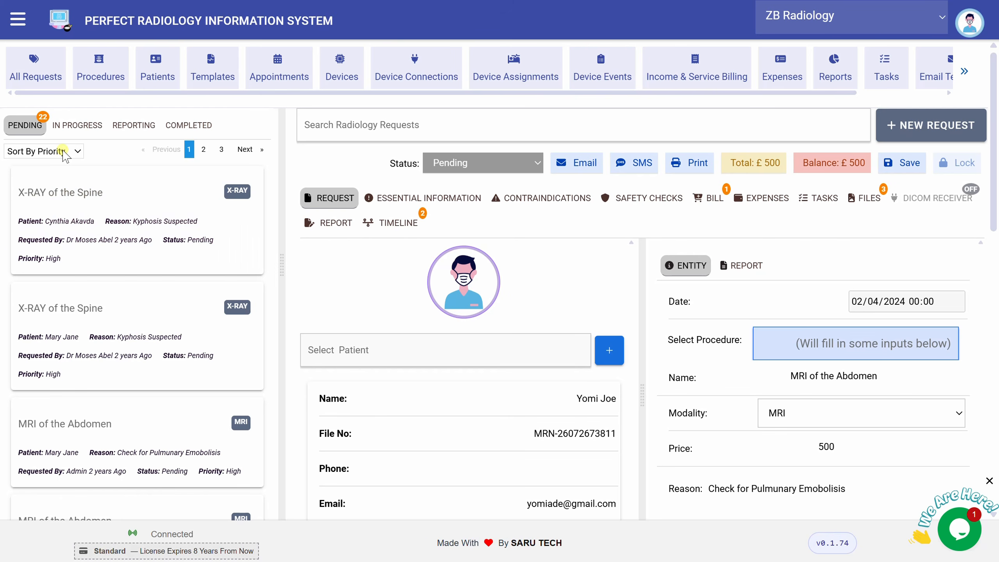
pyautogui.click(67, 151)
pyautogui.click(55, 169)
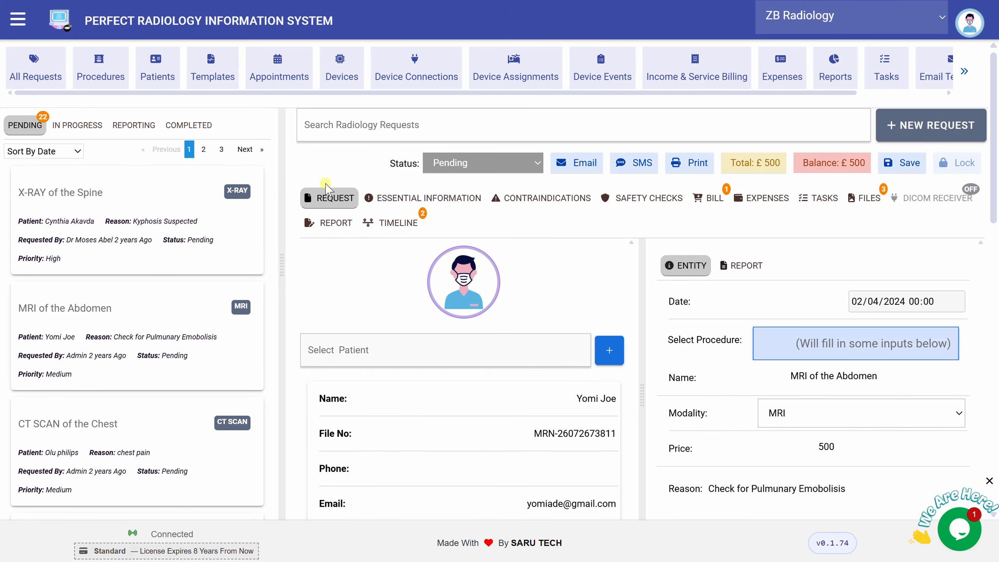
# View the list of requests offered by the radiology request search, and close it.
pyautogui.click(430, 120)
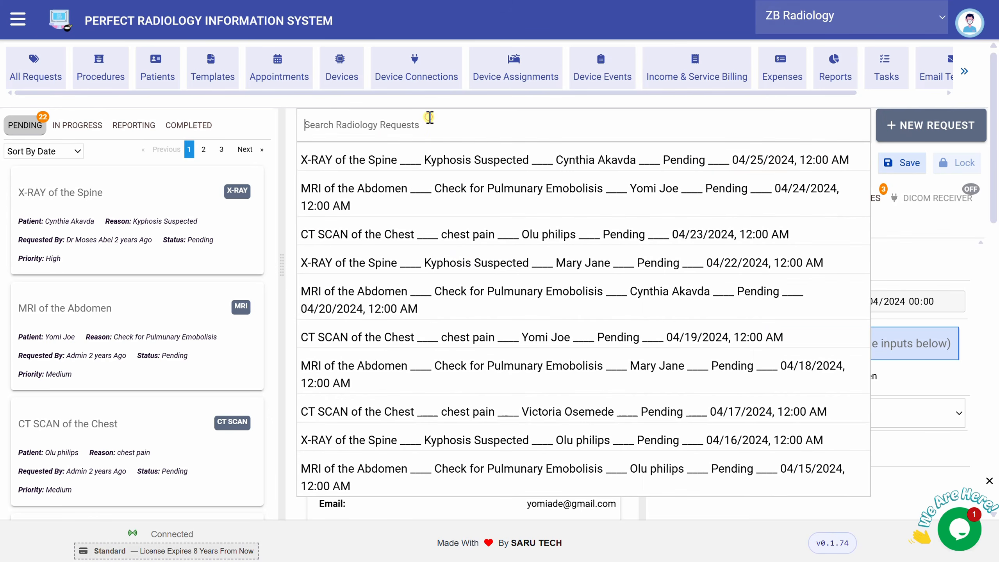
pyautogui.click(465, 106)
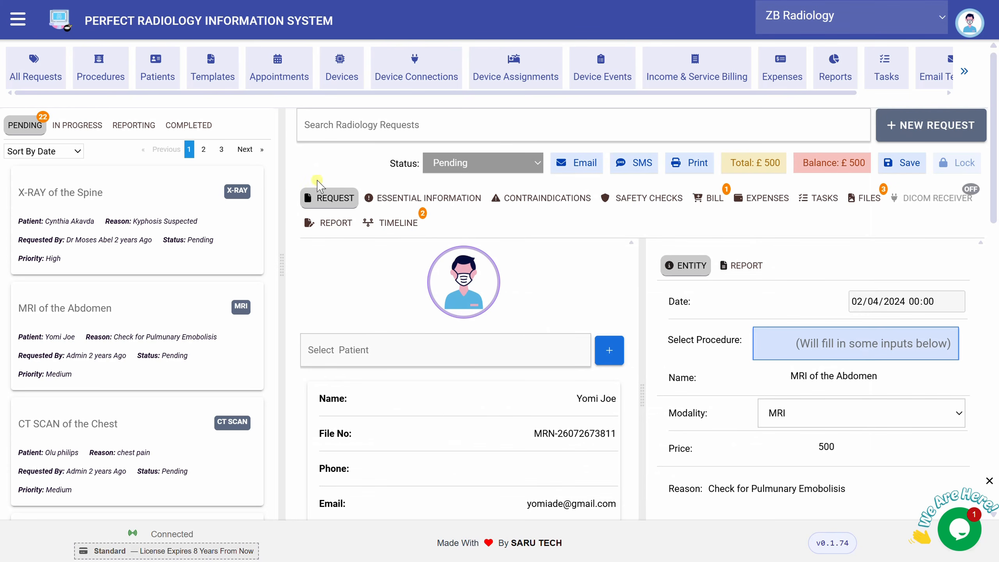
# Start a new radiology request and assign it to the existing patient who has a file number.
pyautogui.click(916, 130)
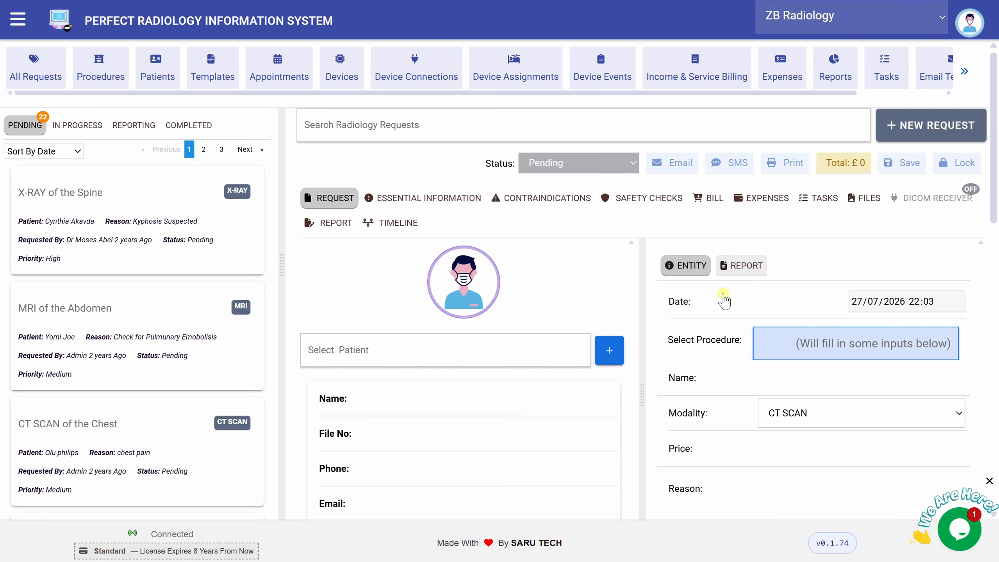
pyautogui.click(494, 350)
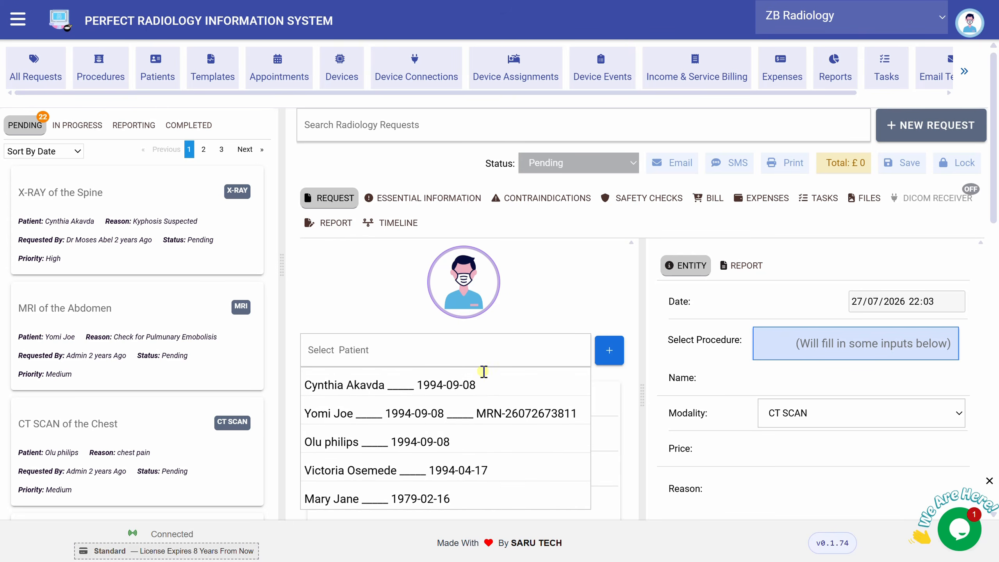
pyautogui.click(426, 413)
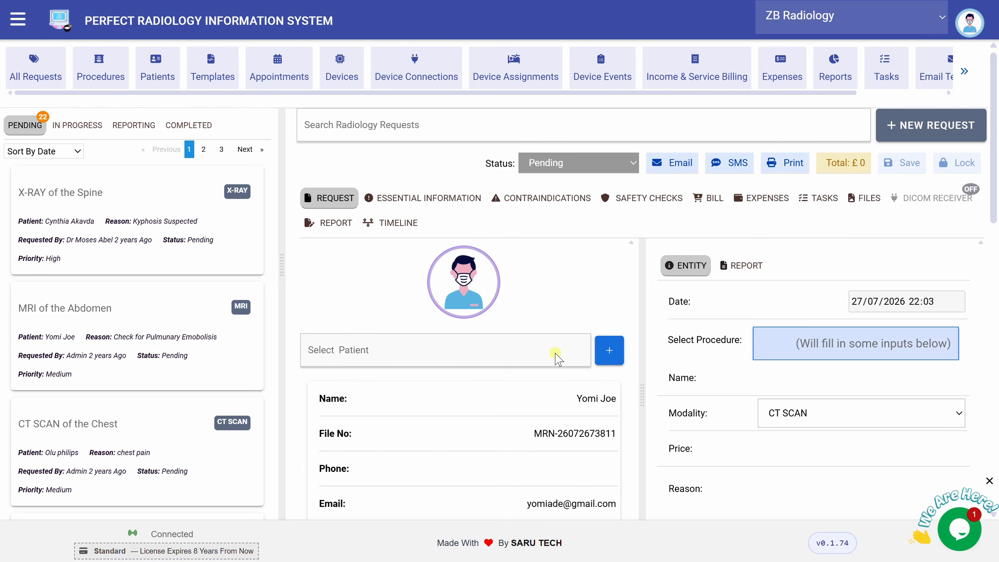
# View the blank Add Patient form, close it unsaved, and review the selected patient's details.
pyautogui.click(607, 350)
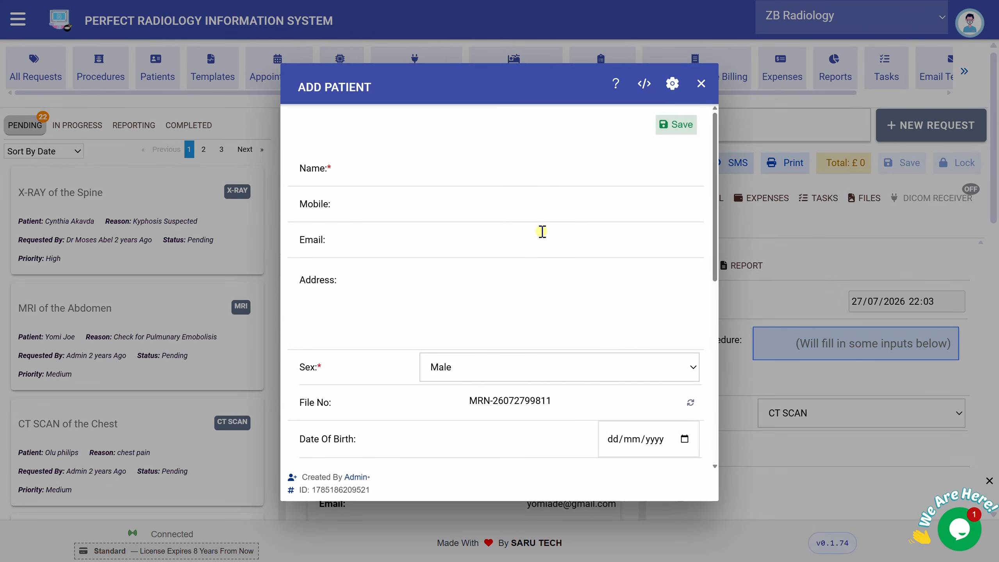
pyautogui.click(697, 85)
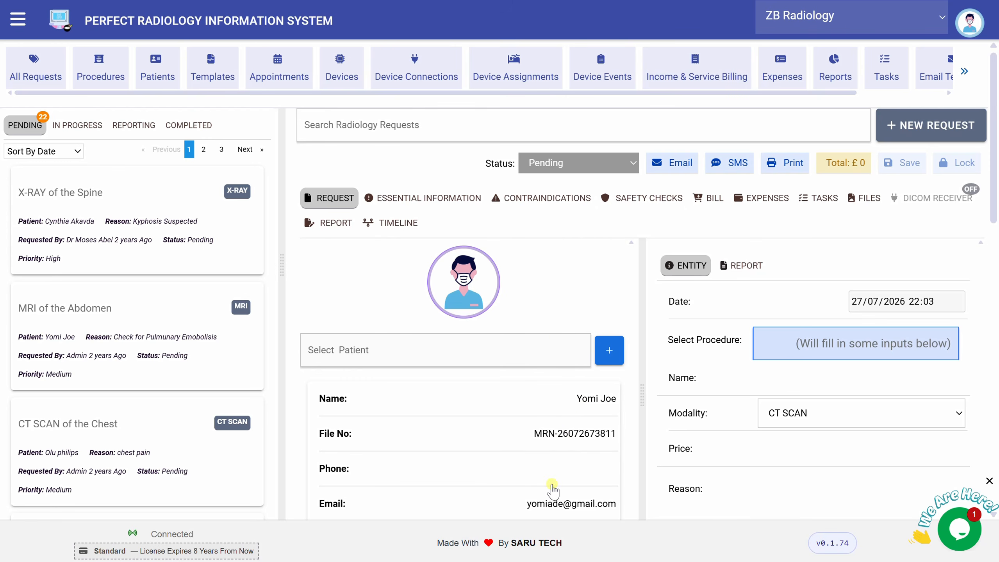
pyautogui.scroll(-5, 994, 226)
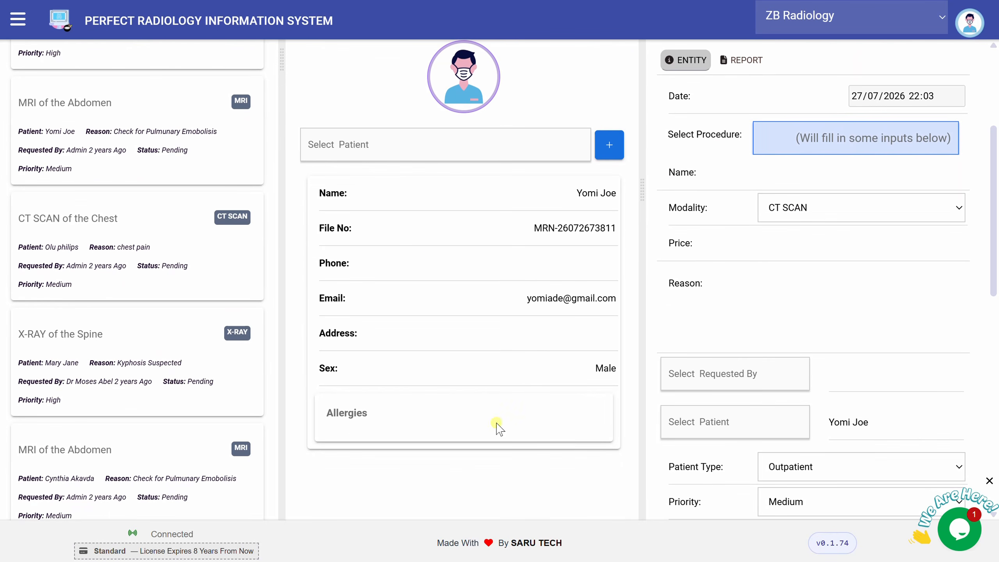
pyautogui.moveTo(991, 271); pyautogui.dragTo(993, 201)
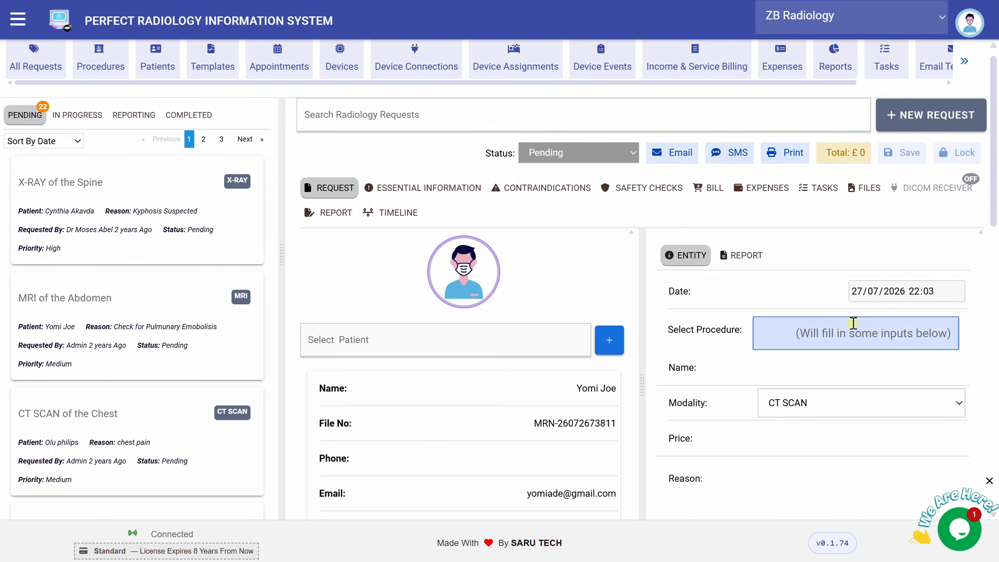
# Search the procedures for "CT" and choose CT SCAN of the Head for the new request.
pyautogui.click(816, 334)
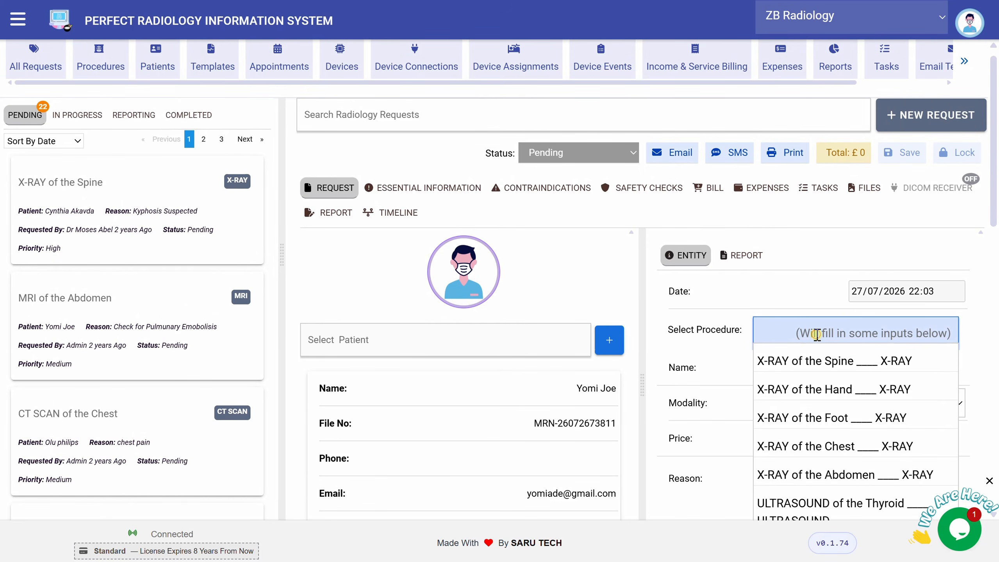
pyautogui.write('CT')
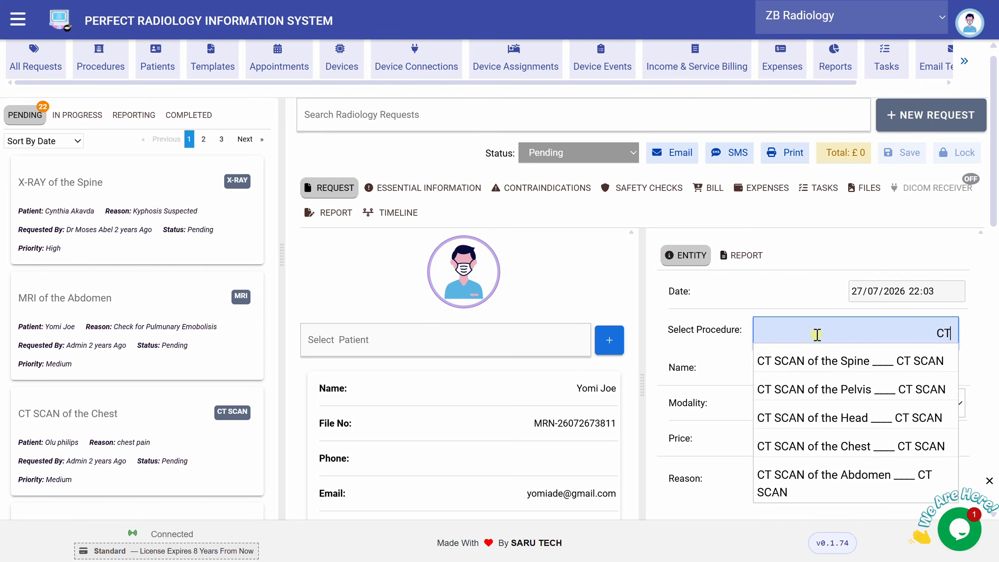
pyautogui.click(820, 417)
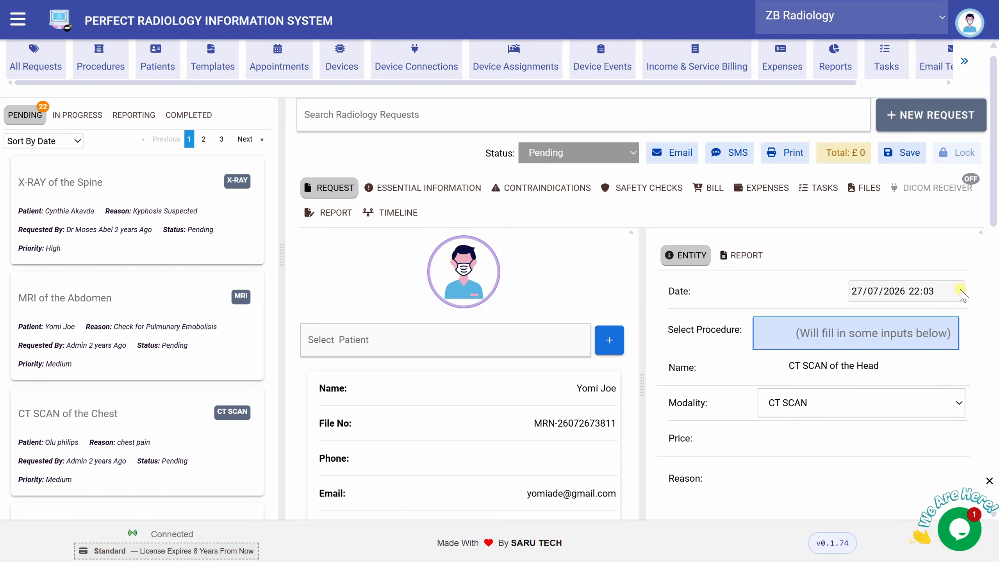
# Keep CT SCAN as the modality and set the request's price to 500.
pyautogui.scroll(-3, 988, 232)
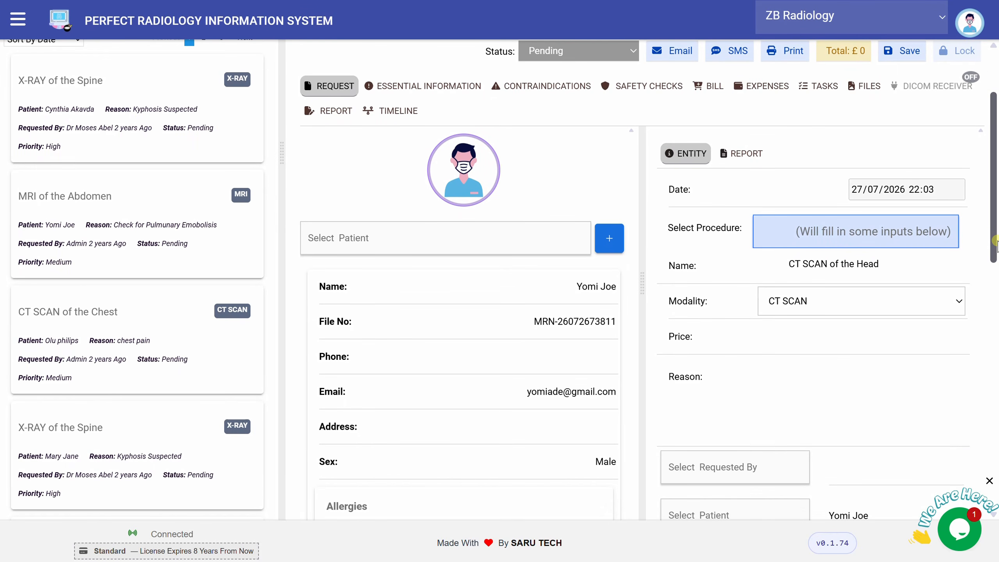
pyautogui.scroll(1, 995, 241)
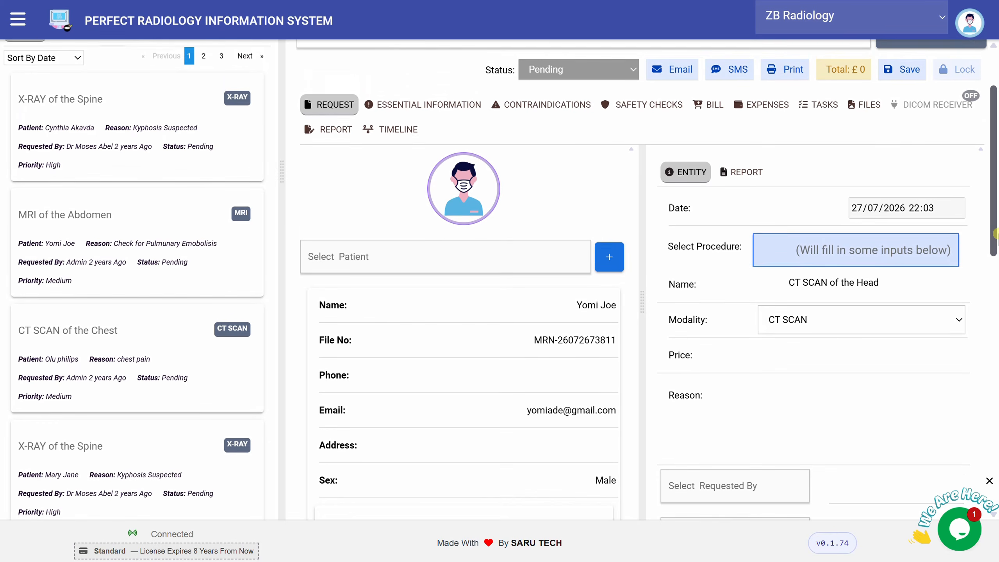
pyautogui.click(841, 338)
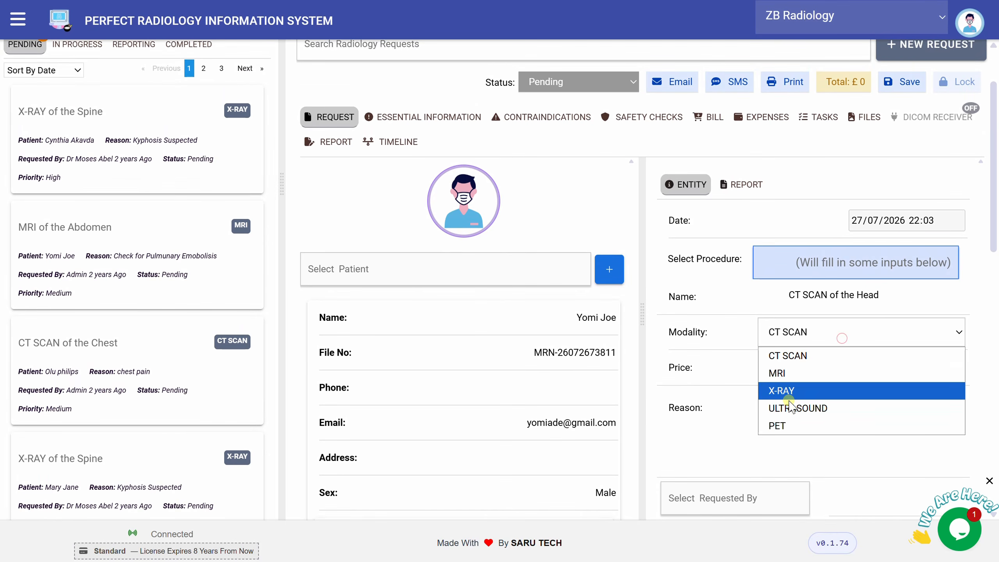
pyautogui.click(739, 369)
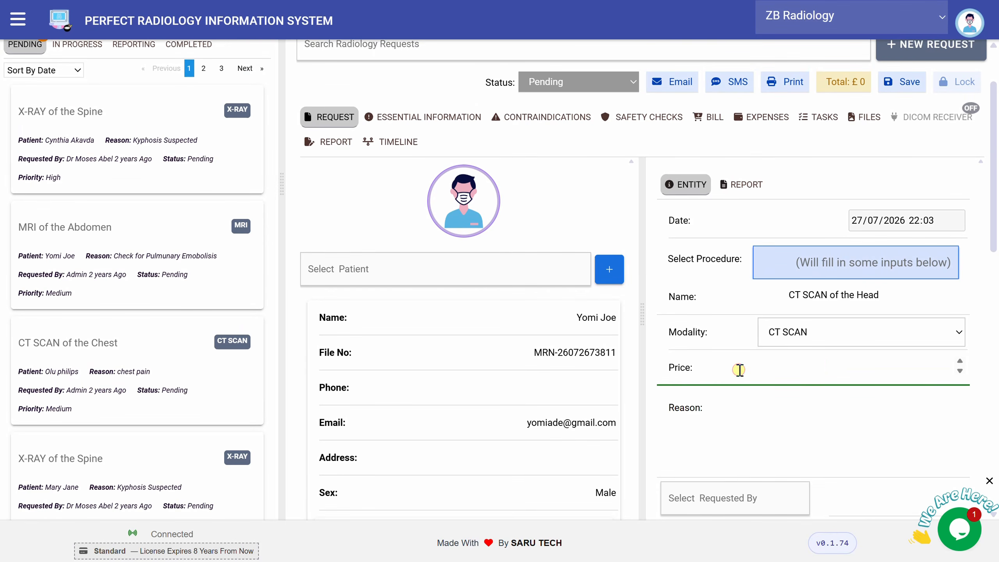
pyautogui.write('500')
pyautogui.scroll(3, 991, 157)
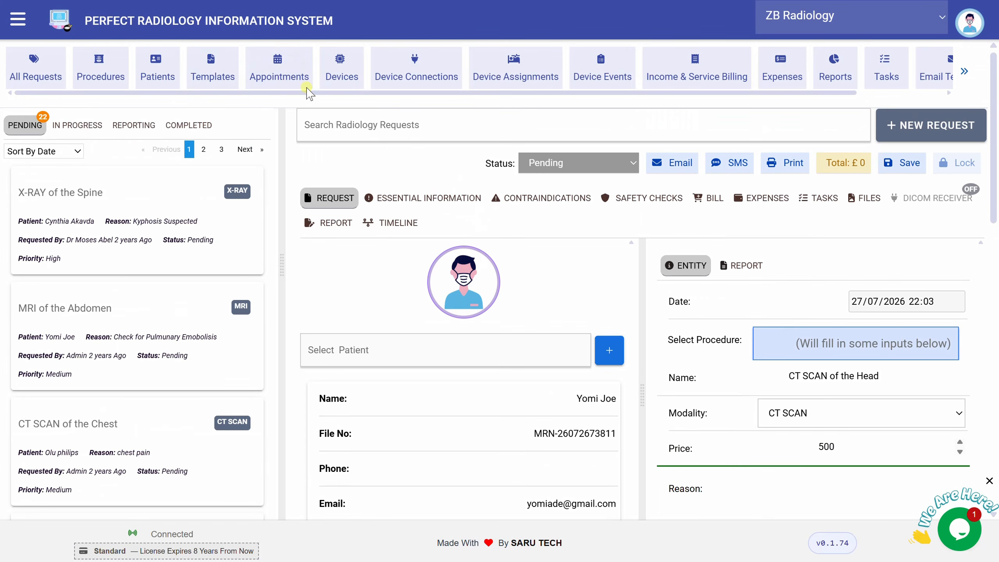
# Check the list of radiology procedures, return to the new request and enter "Head Injury" as the reason.
pyautogui.click(112, 72)
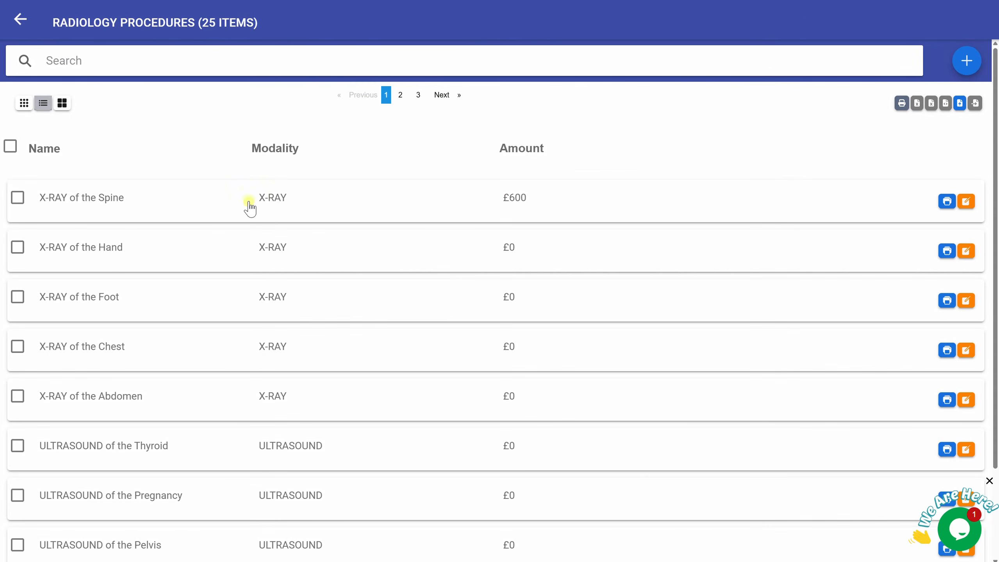
pyautogui.click(24, 27)
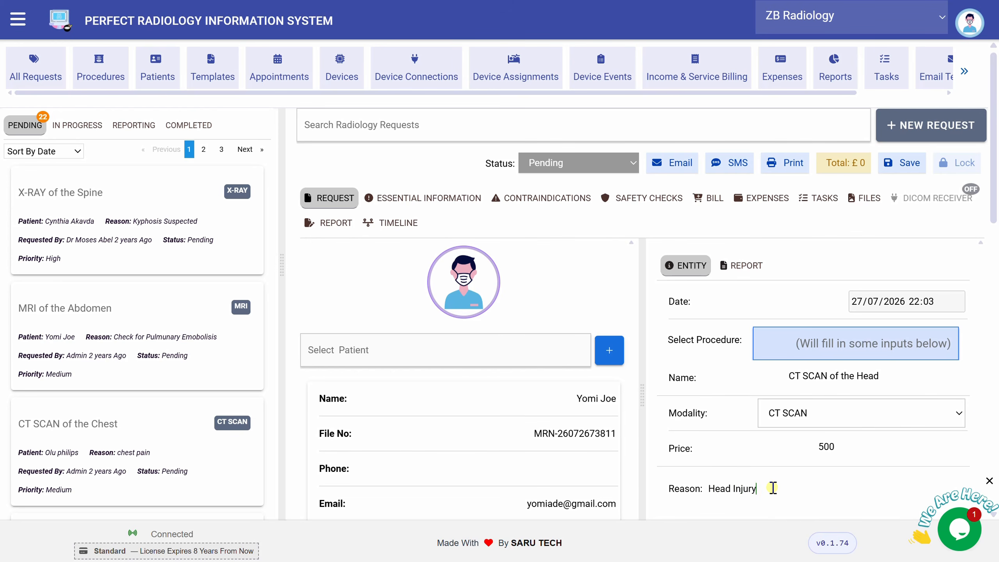
# Check the patient type and priority options of the new request, keeping Outpatient and Medium.
pyautogui.scroll(-6, 983, 271)
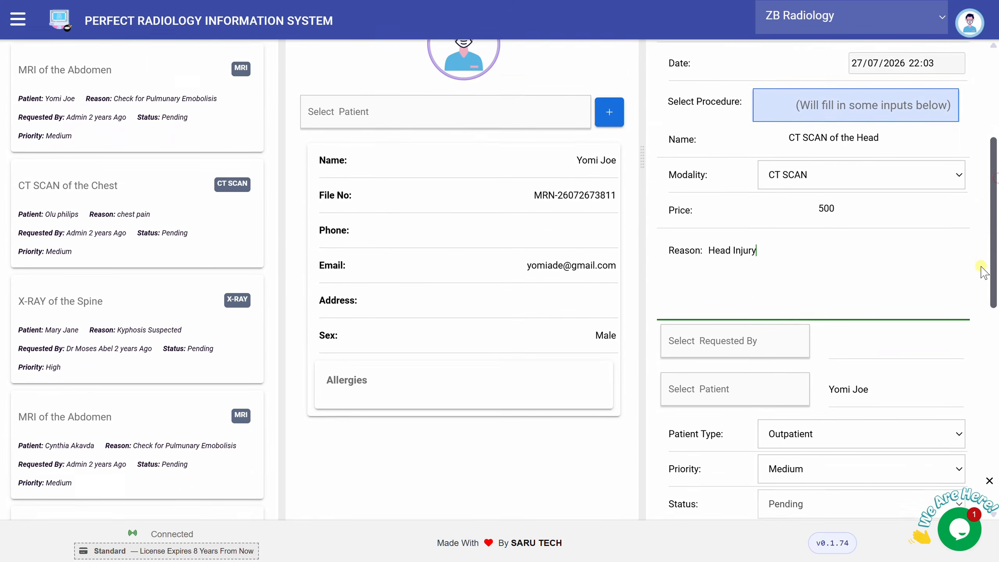
pyautogui.scroll(-1, 982, 272)
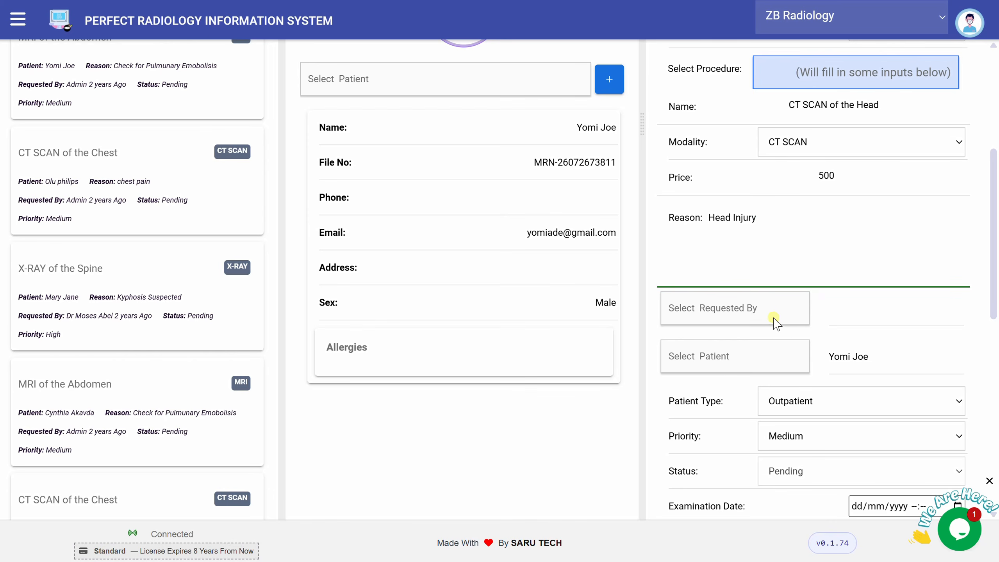
pyautogui.click(812, 409)
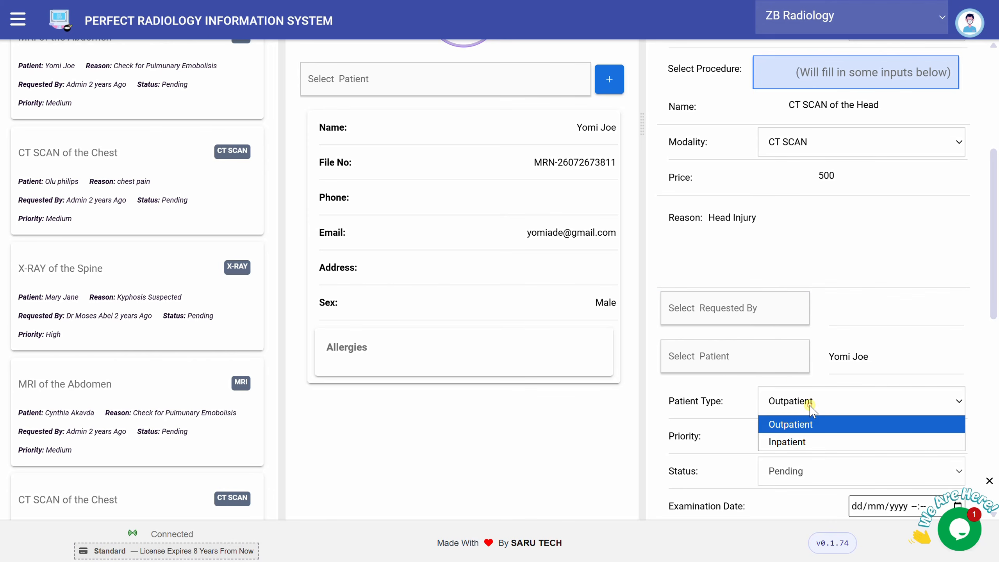
pyautogui.moveTo(995, 306); pyautogui.dragTo(993, 350)
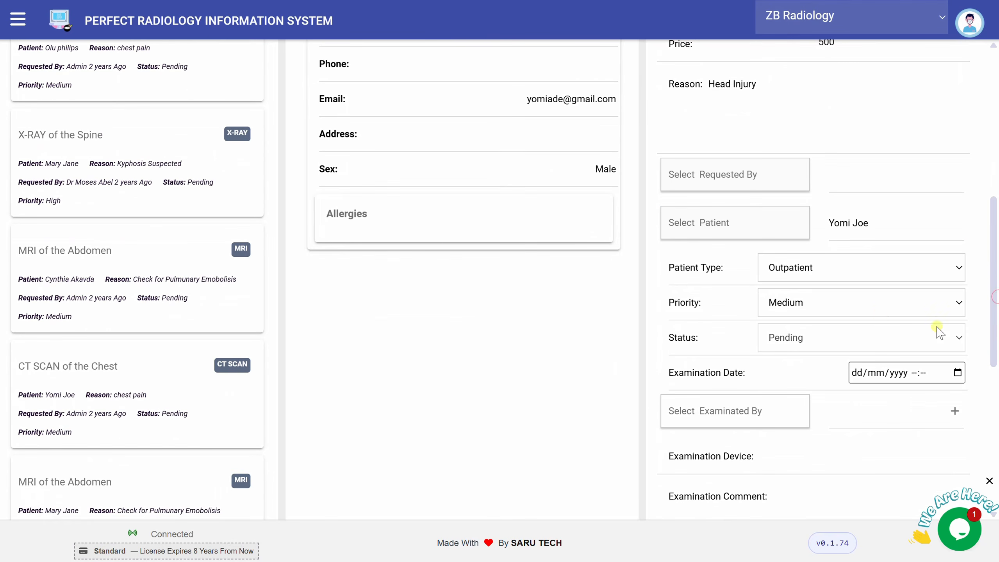
pyautogui.click(849, 308)
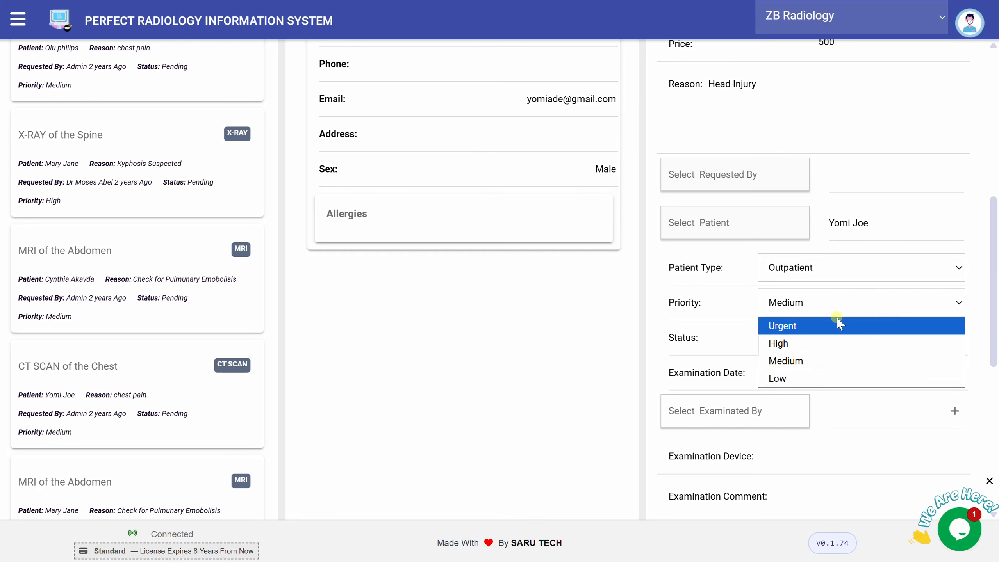
pyautogui.click(986, 287)
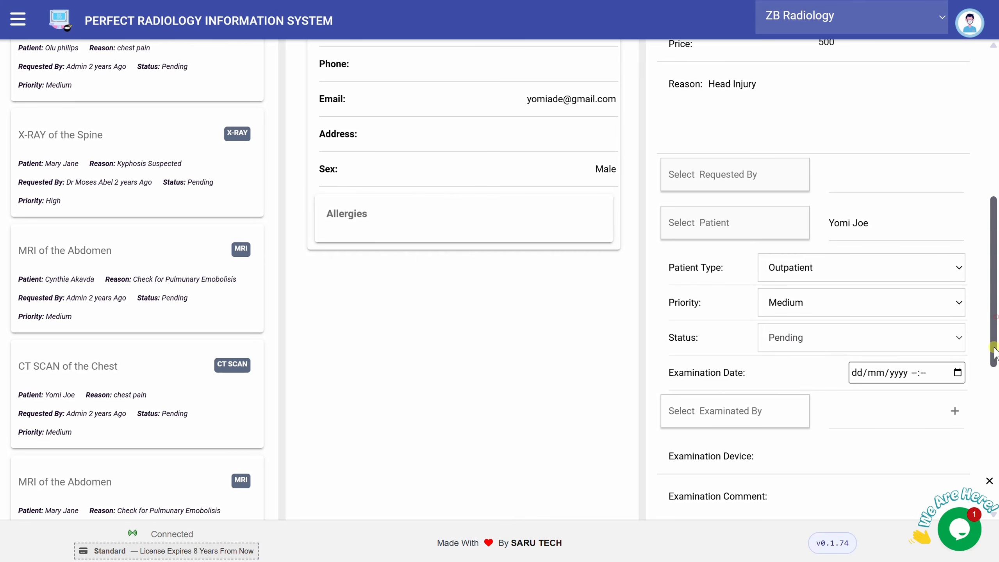
# Look through the remaining examination fields and save the new CT SCAN of the Head request.
pyautogui.scroll(-7, 991, 352)
pyautogui.moveTo(993, 394); pyautogui.dragTo(994, 140)
pyautogui.click(904, 163)
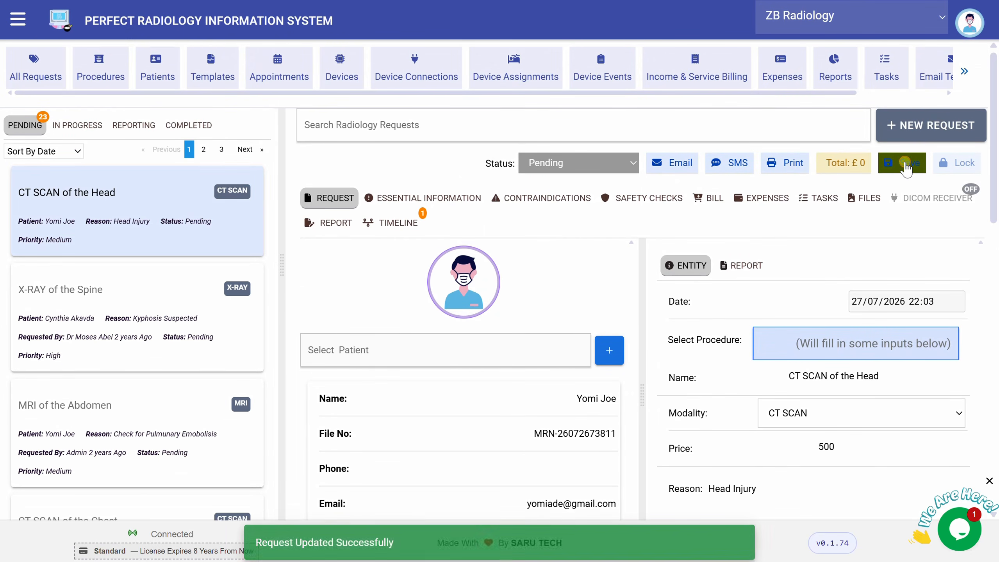
# Set the saved CT SCAN of the Head request's status to Scheduled and view its timeline.
pyautogui.click(144, 194)
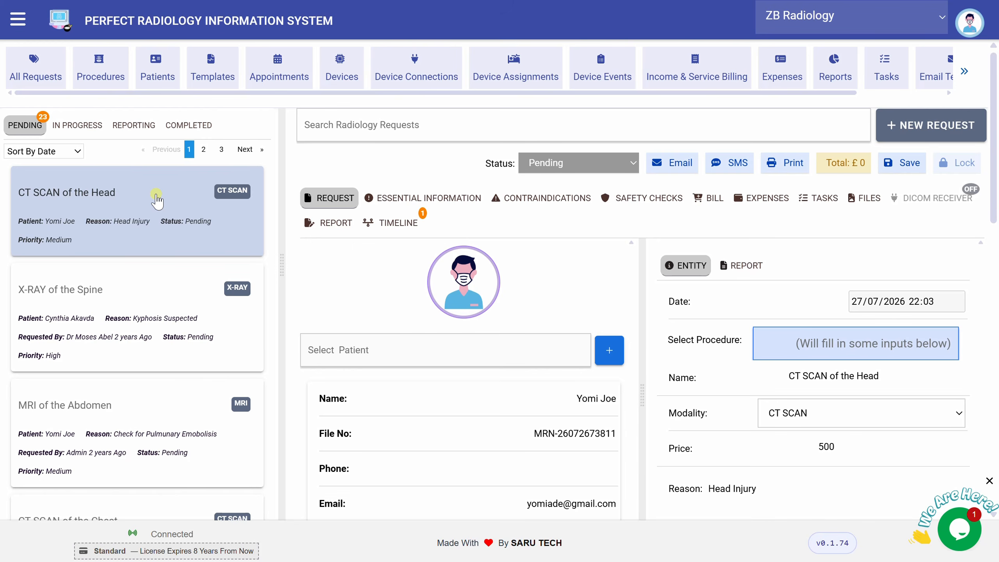
pyautogui.click(547, 166)
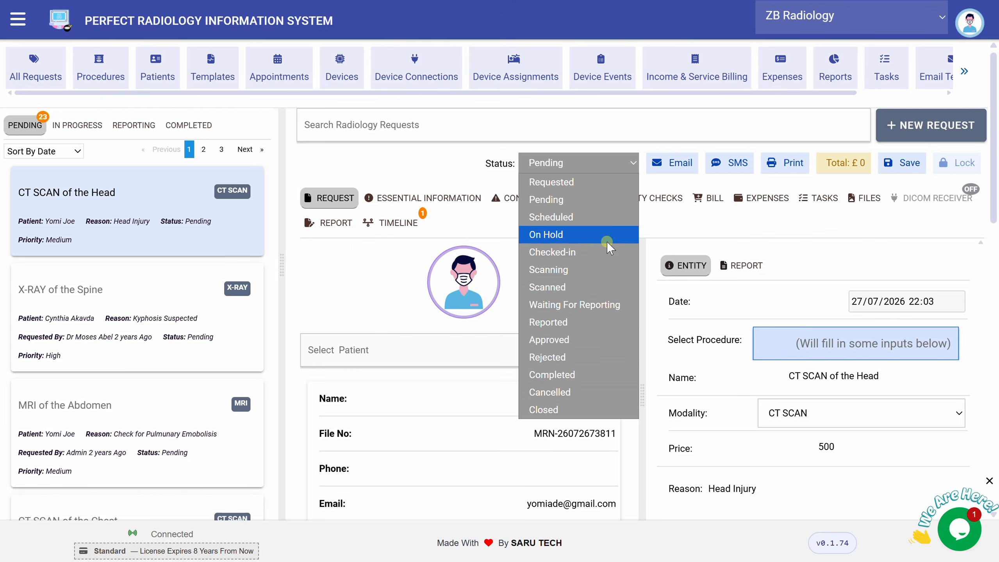
pyautogui.click(581, 218)
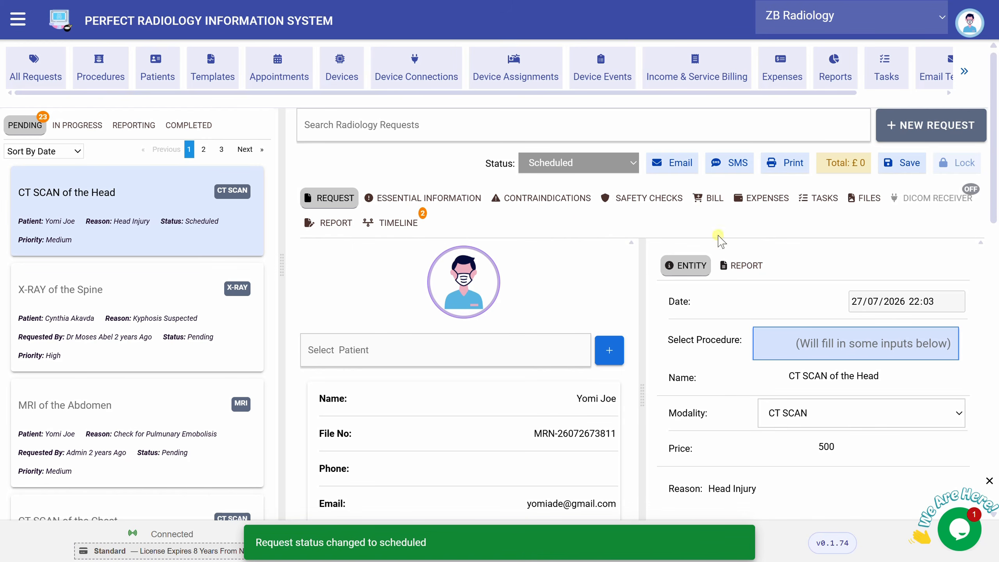
pyautogui.click(398, 225)
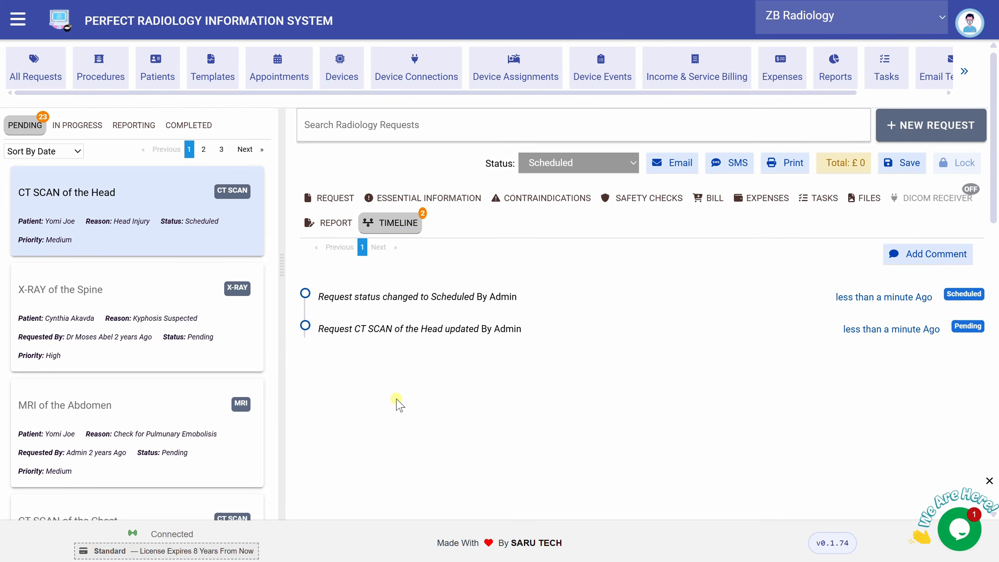
# Review the request's essential information fields, from medical history and funding to renal, Egfr and creatinine.
pyautogui.click(447, 210)
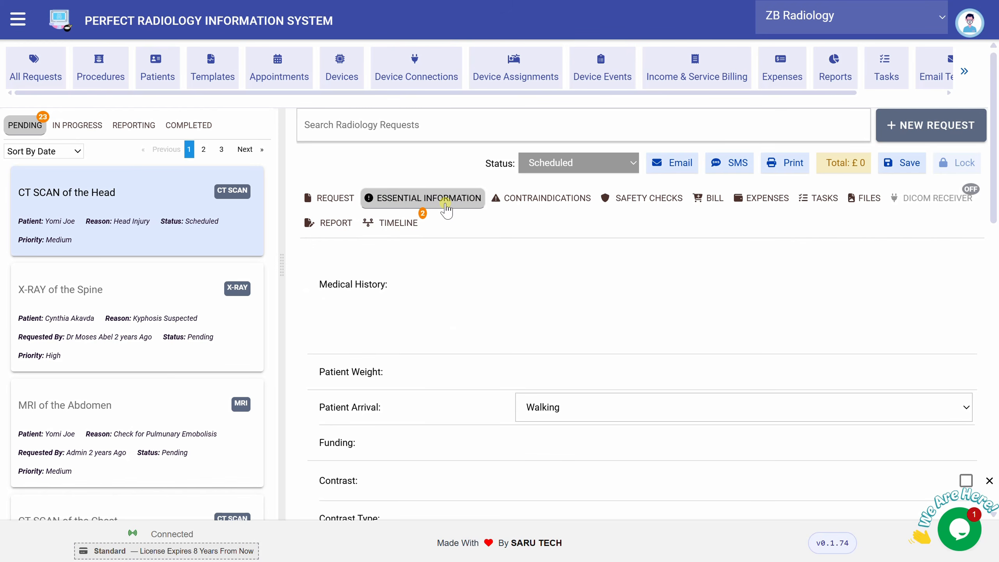
pyautogui.click(444, 282)
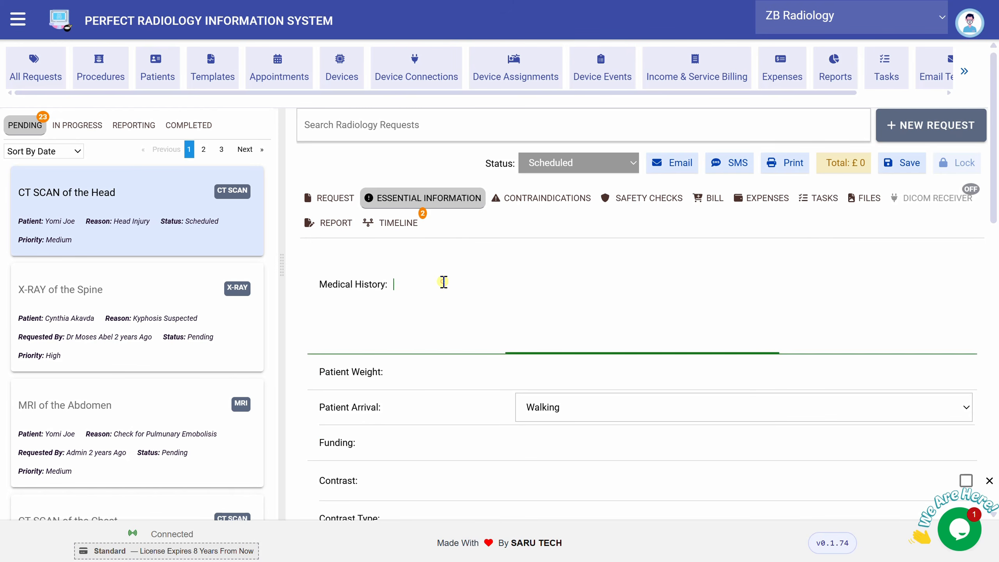
pyautogui.click(546, 442)
pyautogui.scroll(-4, 996, 193)
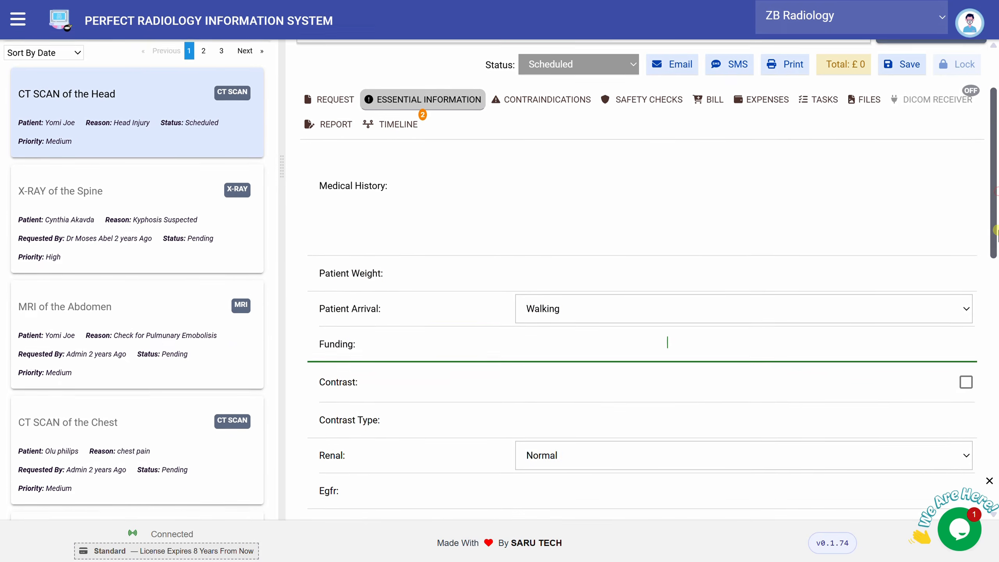
pyautogui.click(554, 345)
pyautogui.click(580, 379)
pyautogui.click(579, 378)
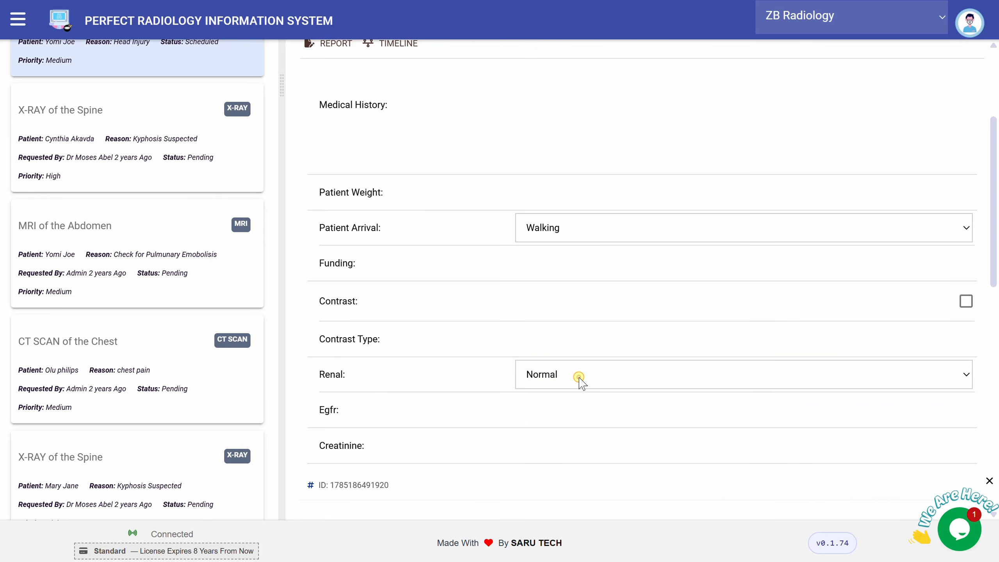
pyautogui.click(521, 417)
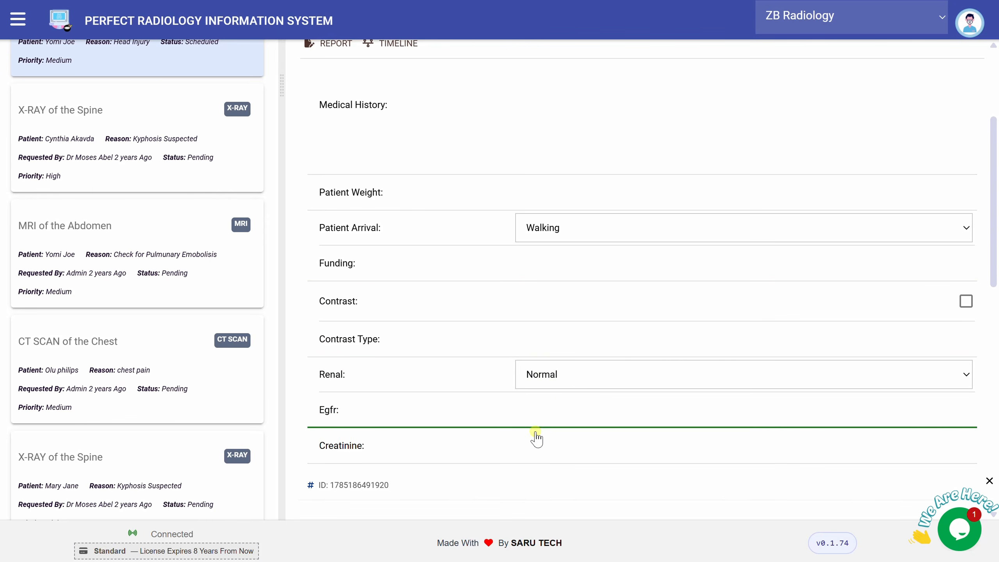
pyautogui.click(547, 454)
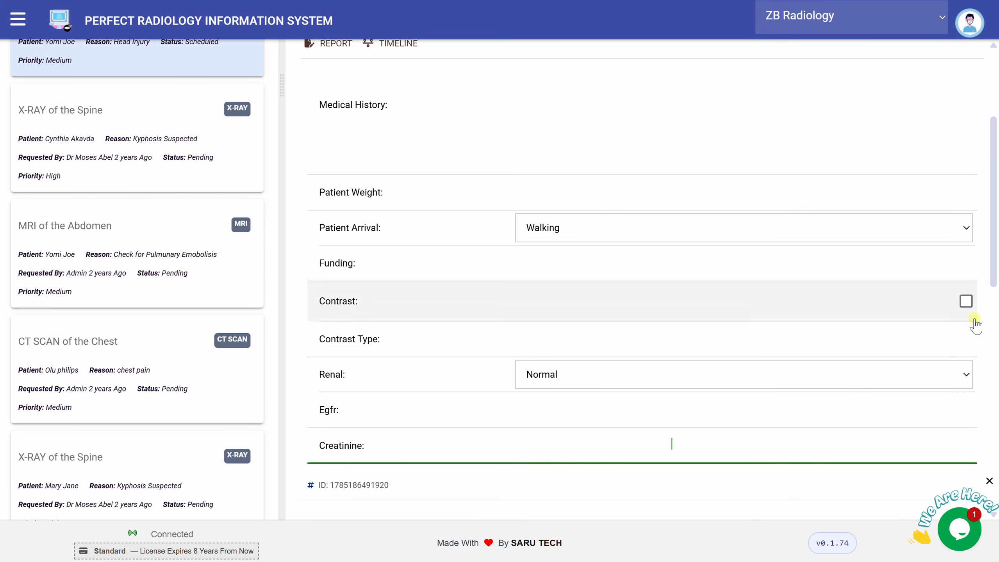
pyautogui.moveTo(995, 267); pyautogui.dragTo(988, 223)
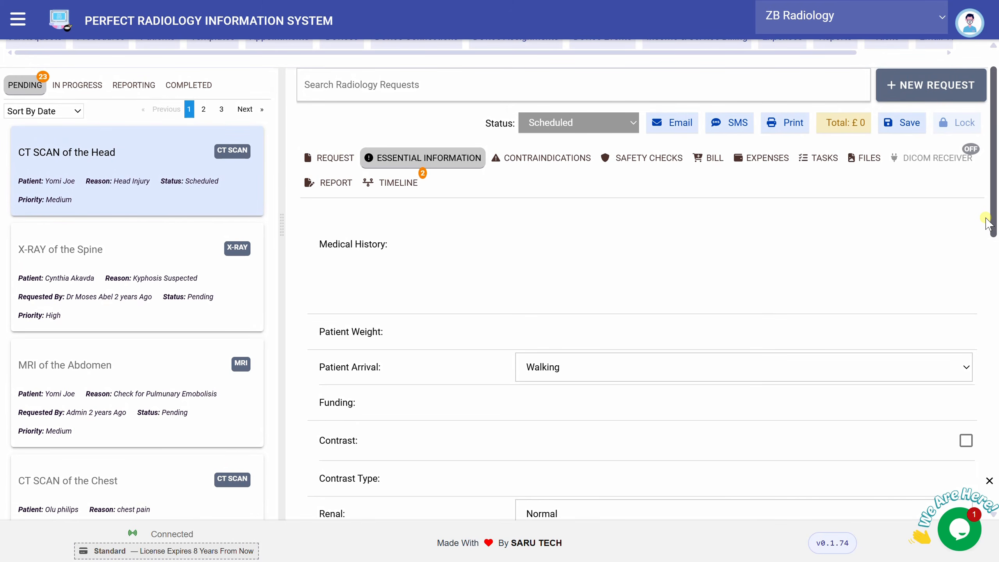
pyautogui.moveTo(988, 223); pyautogui.dragTo(983, 286)
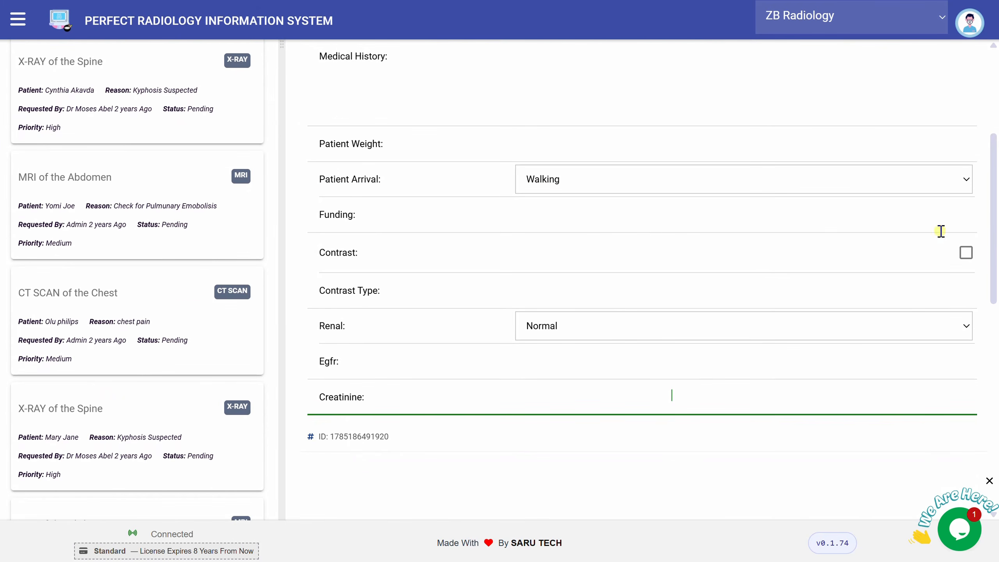
# Enable Contrast in the essential information and check the Contrast Type, Egfr and Creatinine fields, leaving them blank.
pyautogui.click(965, 252)
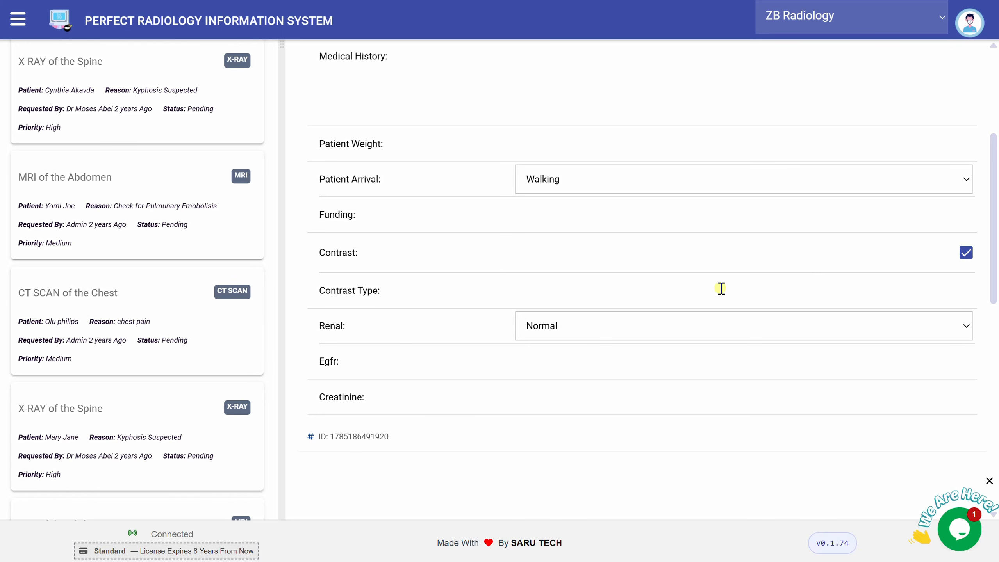
pyautogui.click(692, 295)
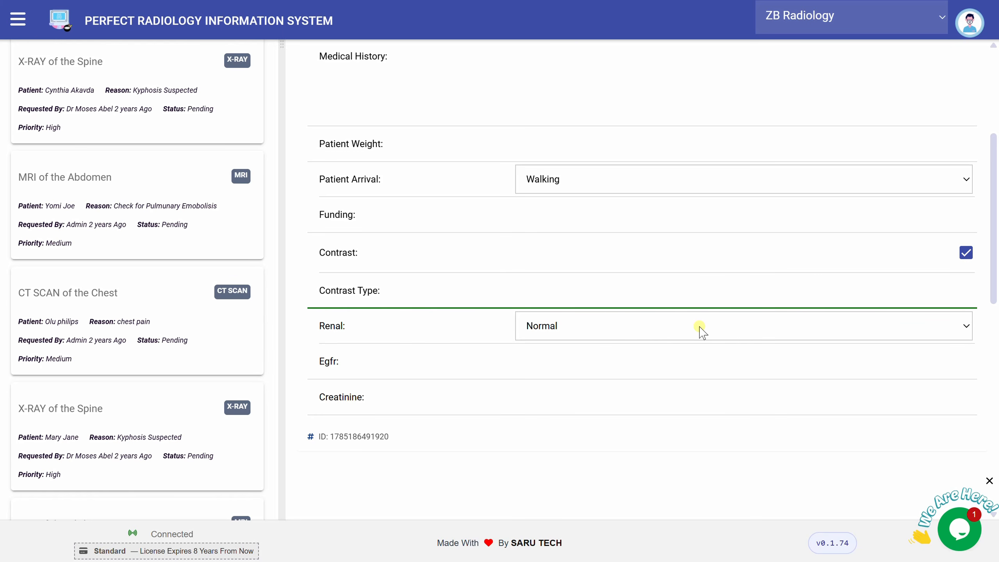
pyautogui.click(616, 367)
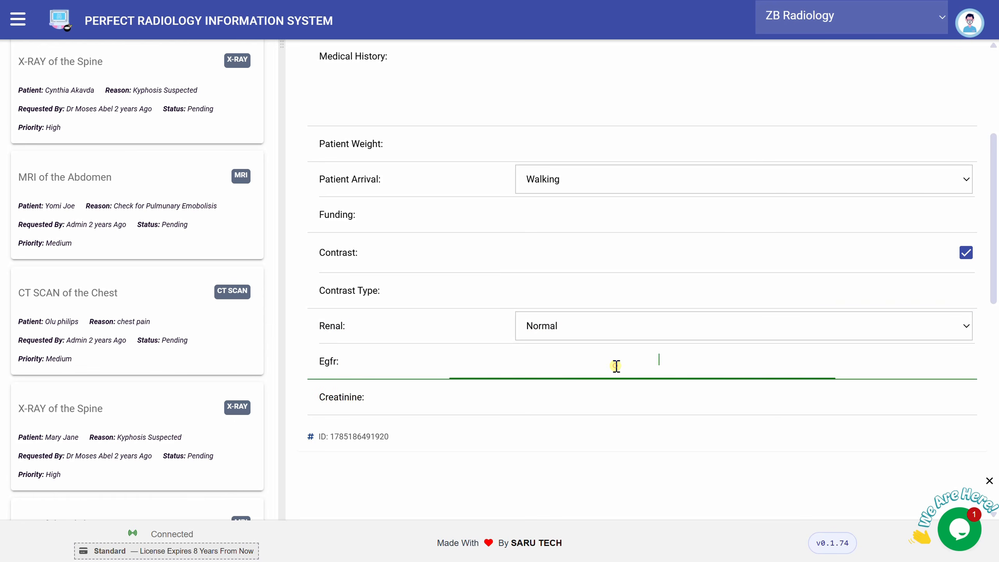
pyautogui.click(611, 402)
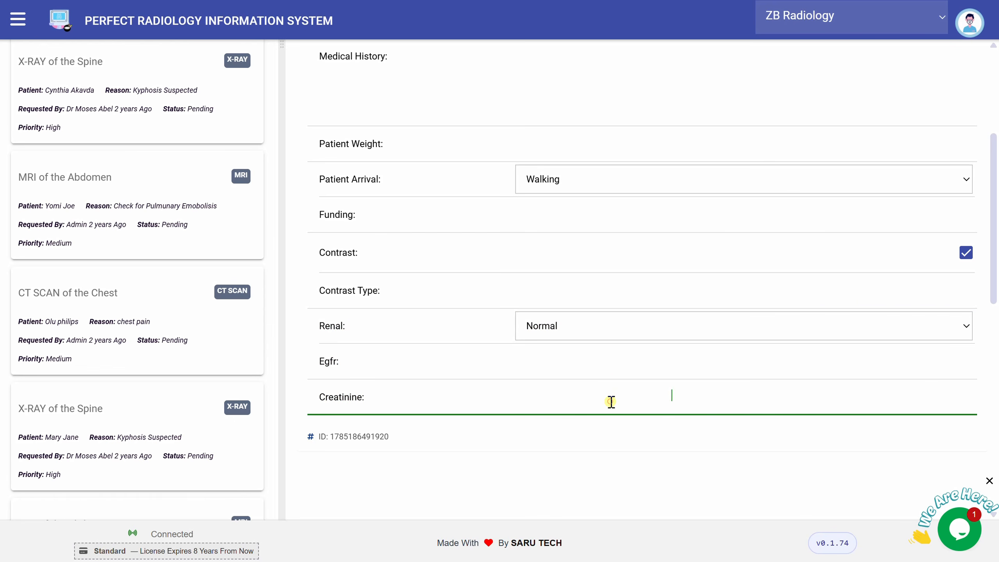
# Set Patient Arrival to Wheelchair and save the request.
pyautogui.moveTo(994, 281); pyautogui.dragTo(996, 219)
pyautogui.click(706, 356)
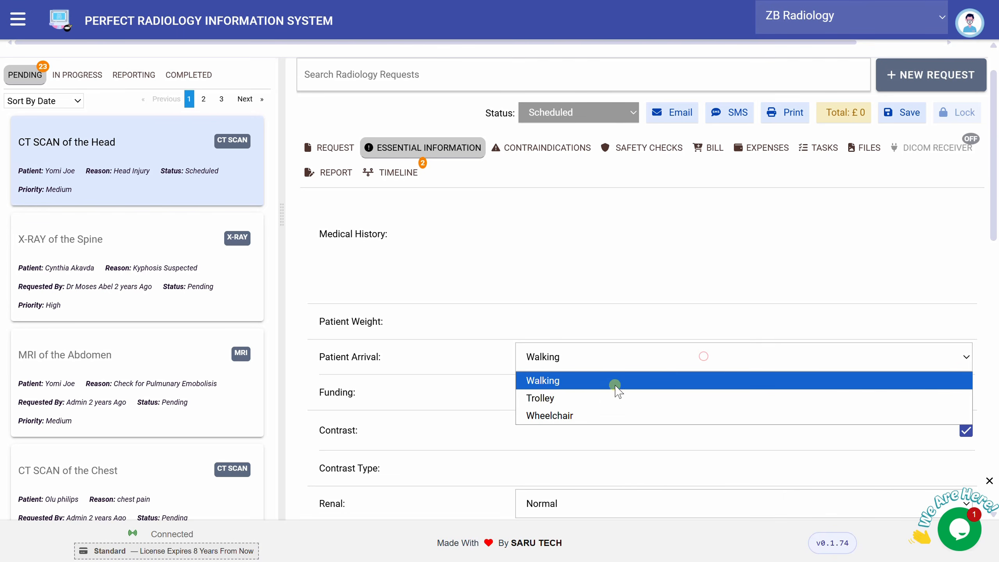
pyautogui.click(576, 416)
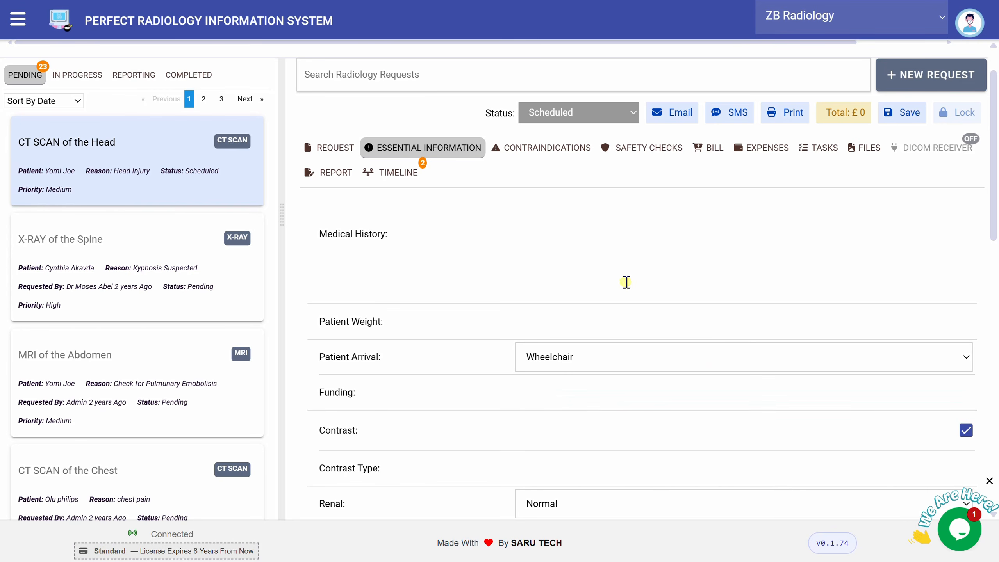
pyautogui.click(907, 115)
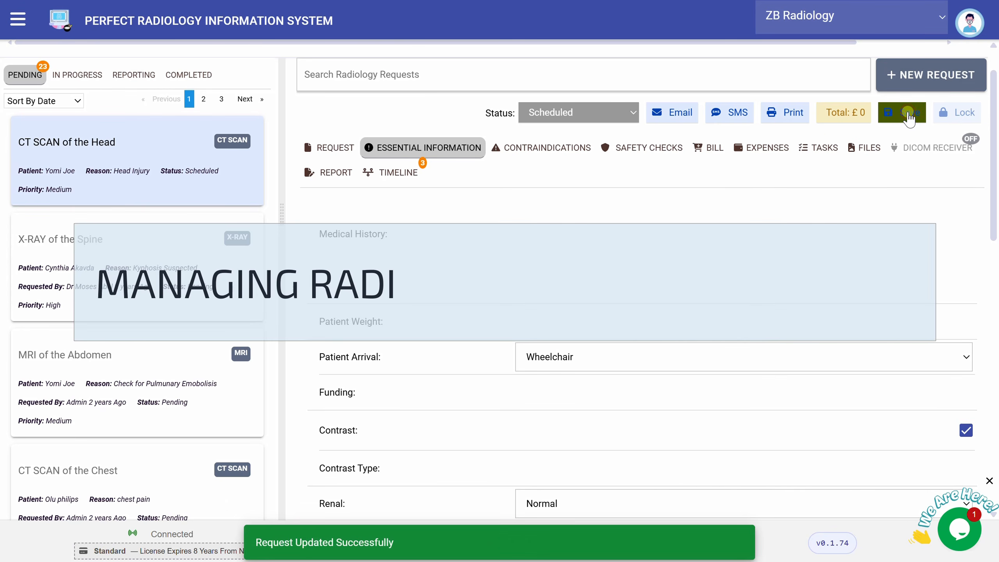
# Mark Cochlear Implants and Pacemaker as contraindications for the request and look through the other contraindications.
pyautogui.click(541, 151)
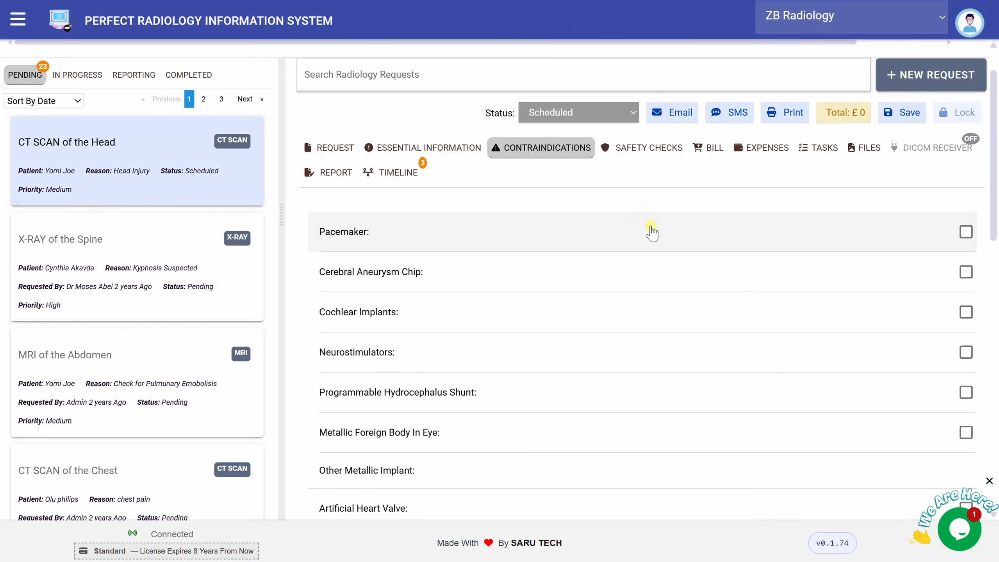
pyautogui.click(968, 315)
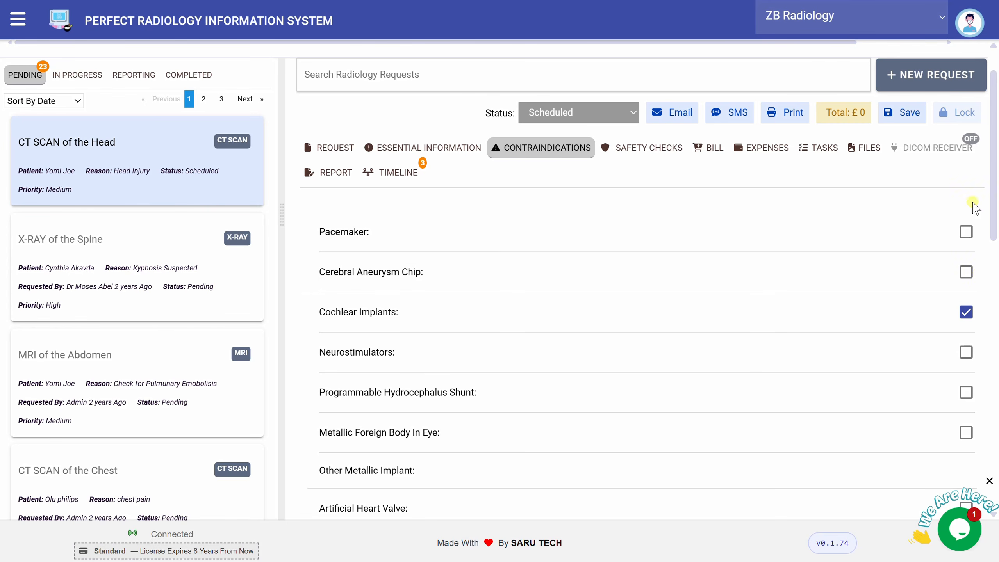
pyautogui.click(965, 233)
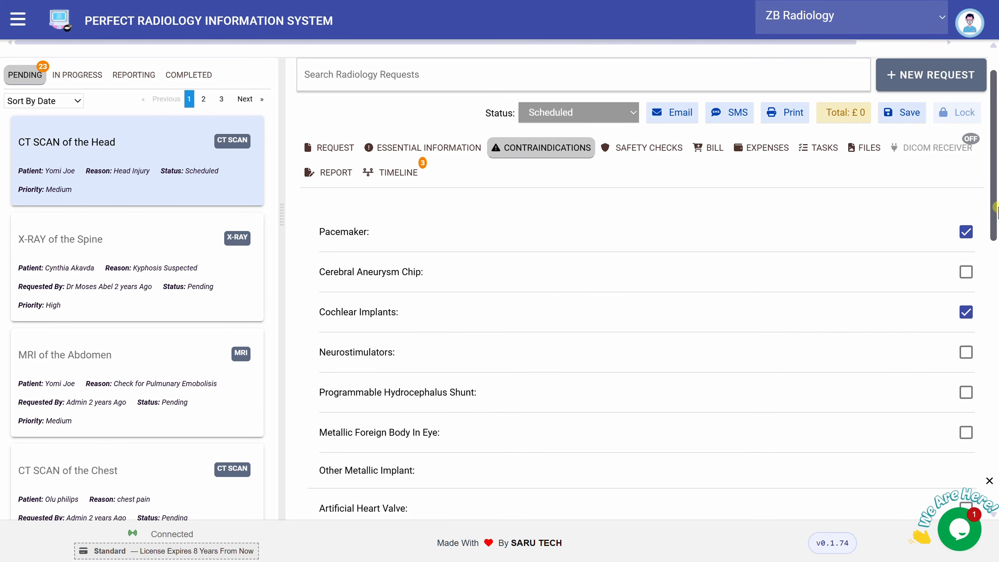
pyautogui.moveTo(996, 207); pyautogui.dragTo(997, 291)
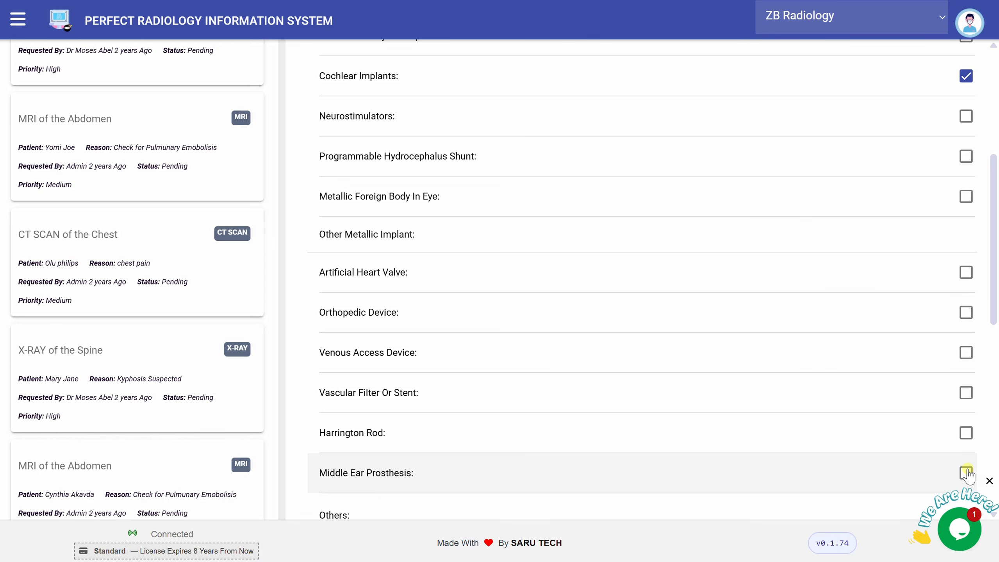
pyautogui.moveTo(990, 305); pyautogui.dragTo(995, 159)
pyautogui.click(673, 471)
pyautogui.click(879, 174)
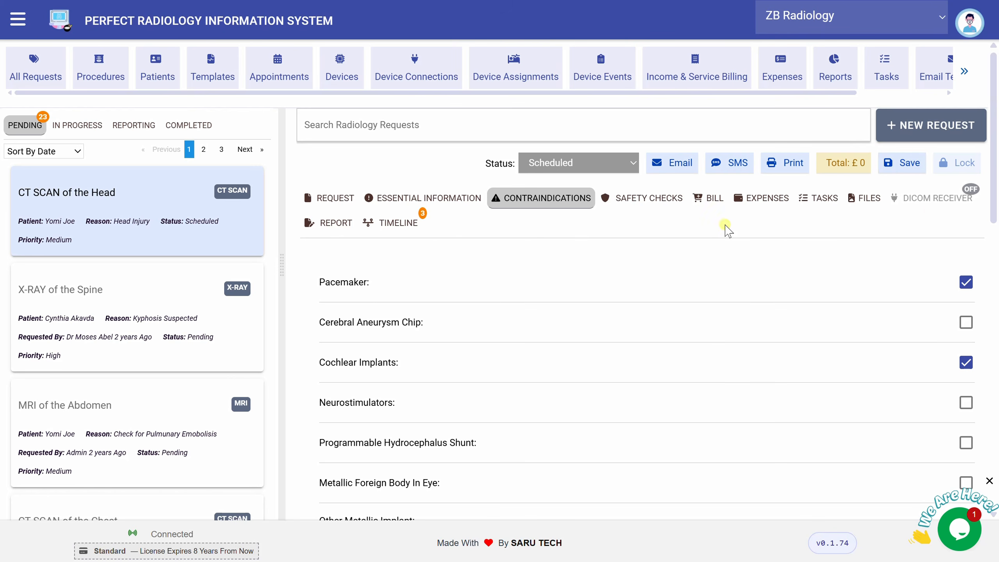
# Mark Sedation Required in the request's safety checks, leave Allergies blank, and save the request.
pyautogui.click(658, 200)
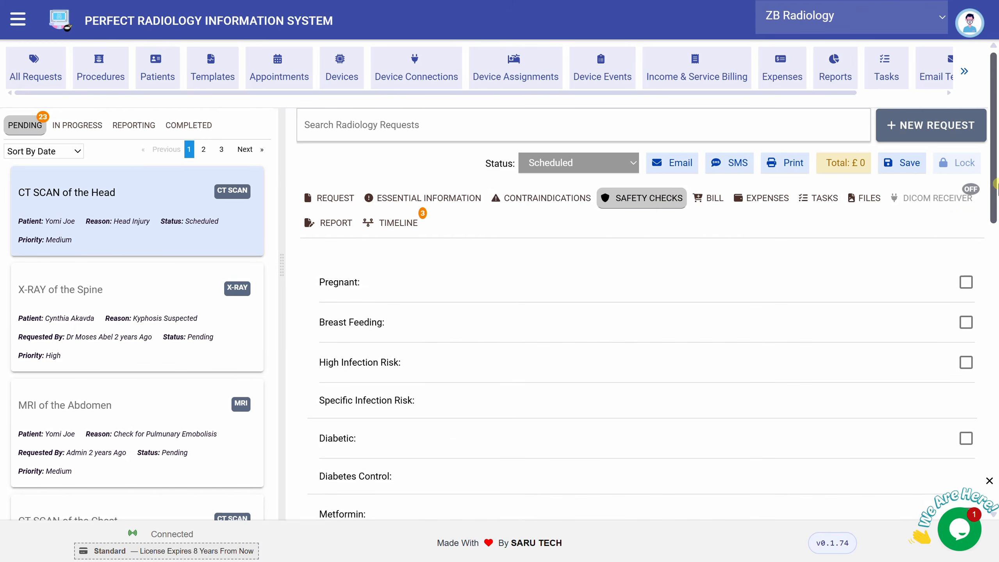
pyautogui.scroll(-3, 995, 185)
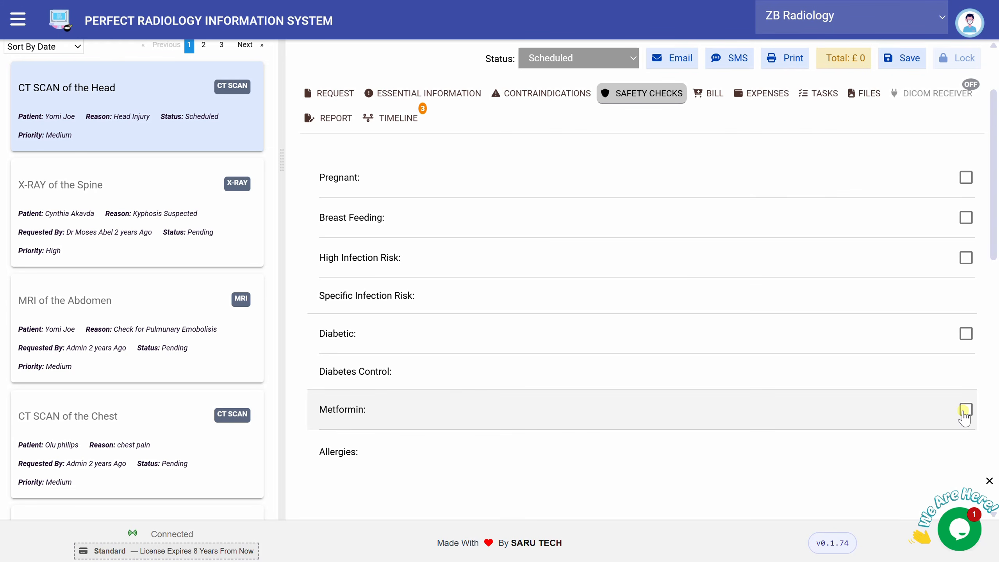
pyautogui.click(845, 463)
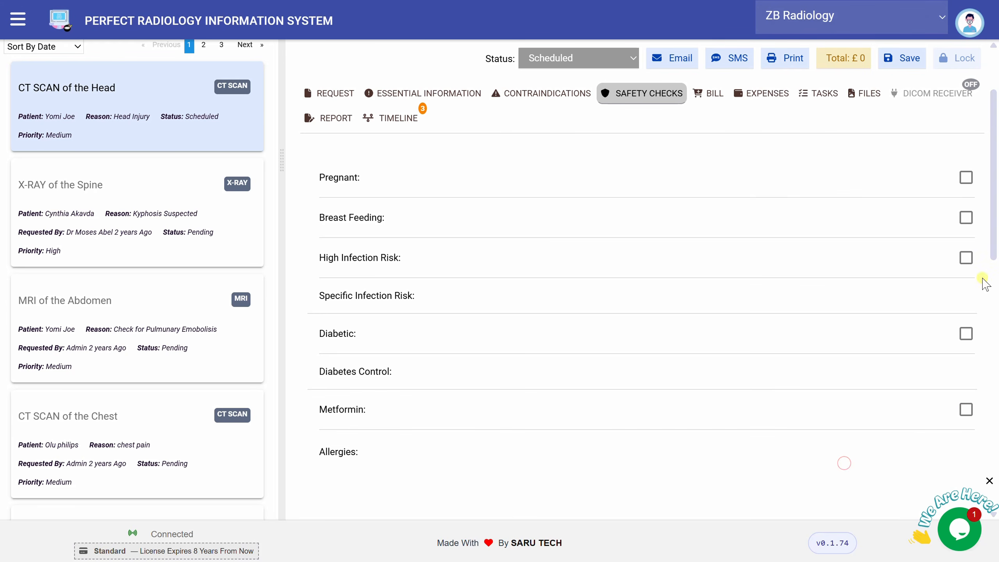
pyautogui.moveTo(992, 255); pyautogui.dragTo(996, 292)
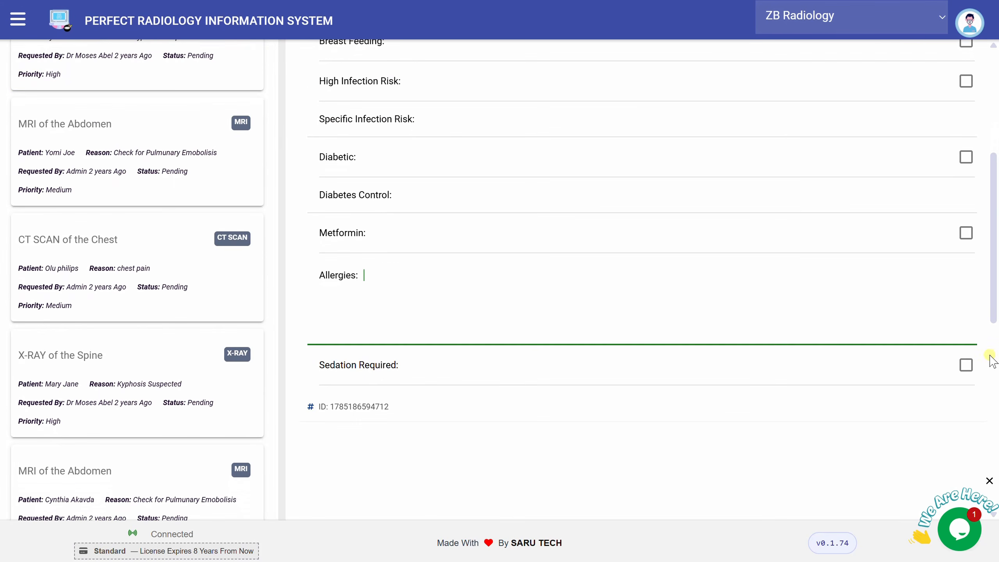
pyautogui.click(965, 365)
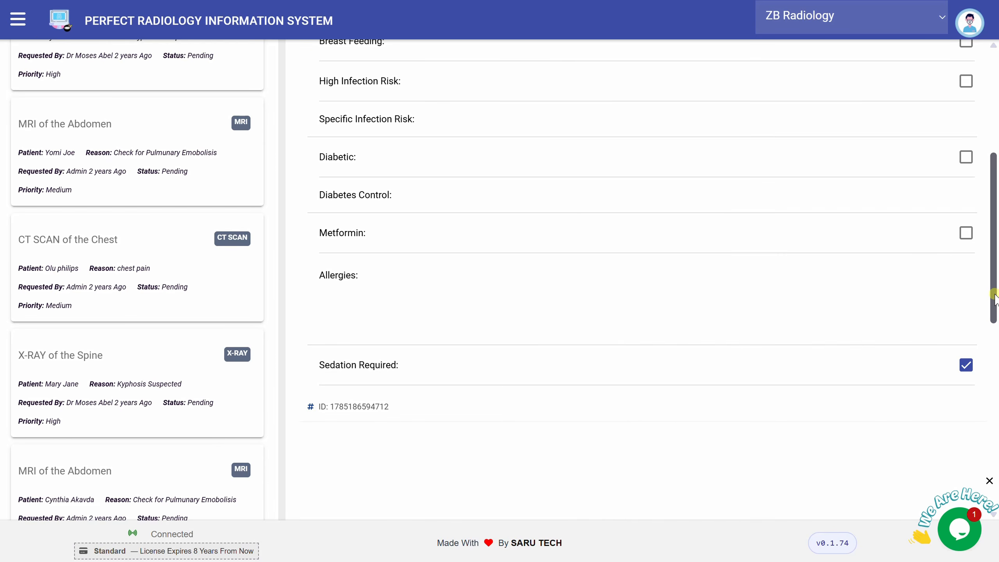
pyautogui.moveTo(991, 290); pyautogui.dragTo(993, 197)
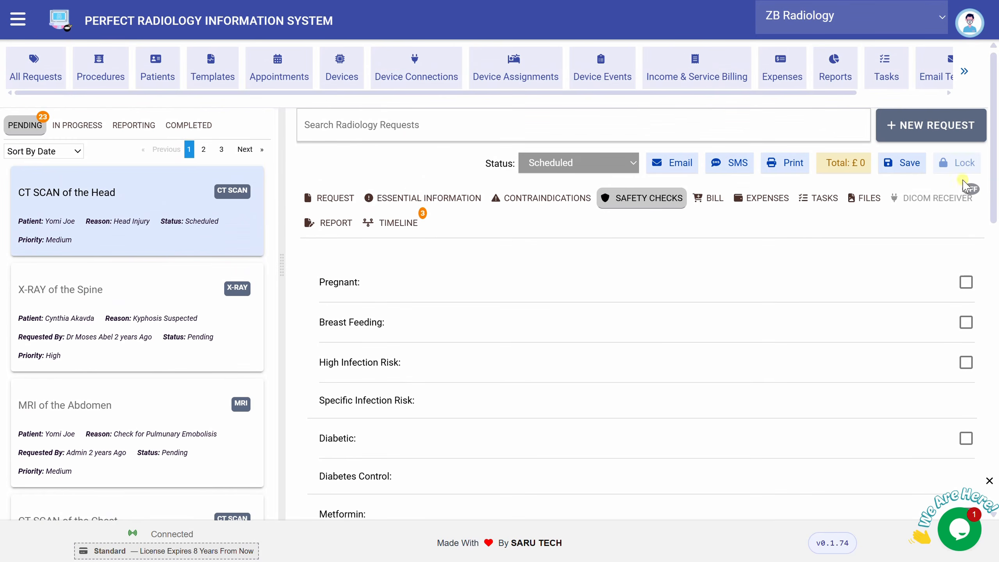
pyautogui.click(905, 171)
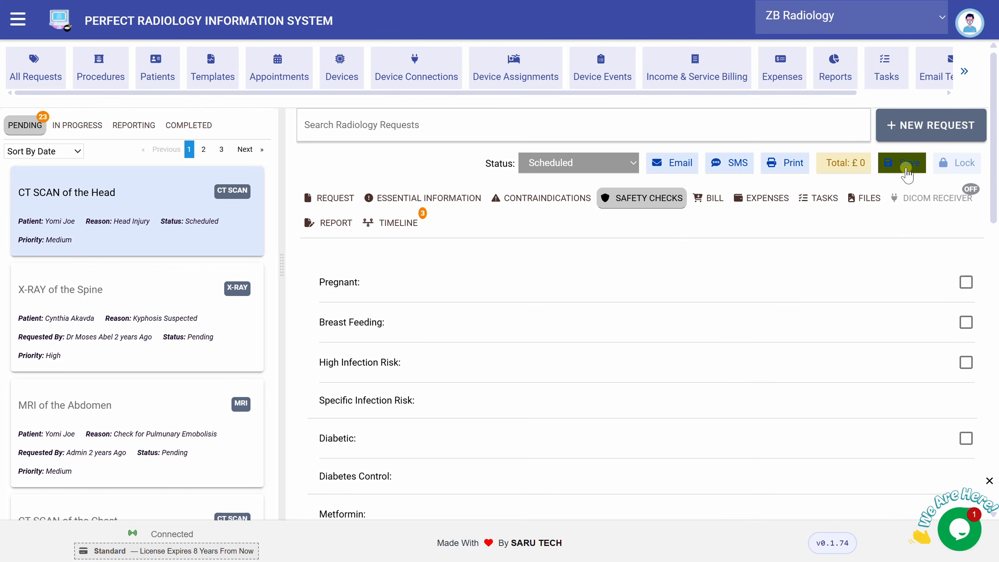
# Mark the patient as Diabetic in the safety checks and save the request.
pyautogui.moveTo(993, 158); pyautogui.dragTo(996, 226)
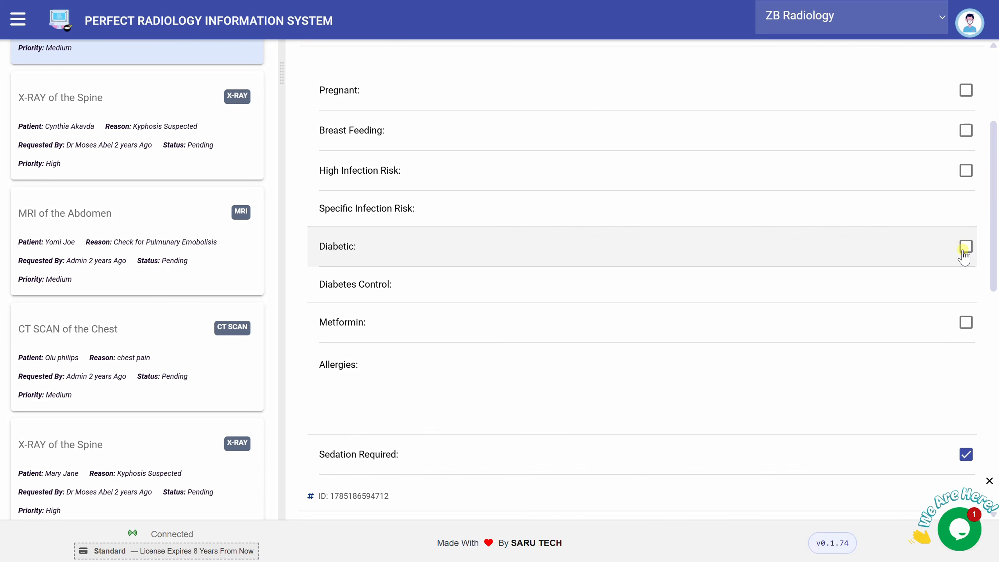
pyautogui.moveTo(996, 258); pyautogui.dragTo(995, 206)
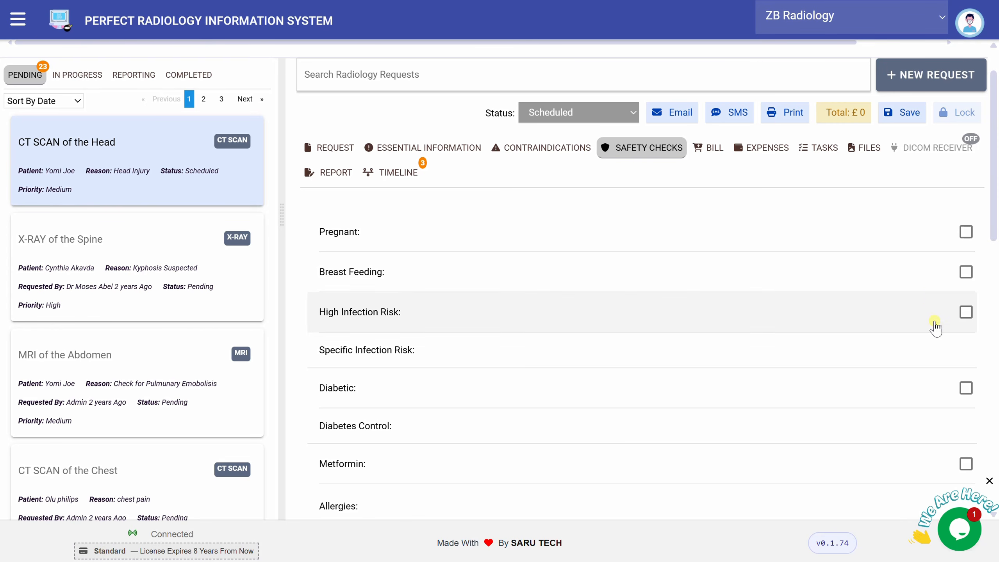
pyautogui.click(966, 388)
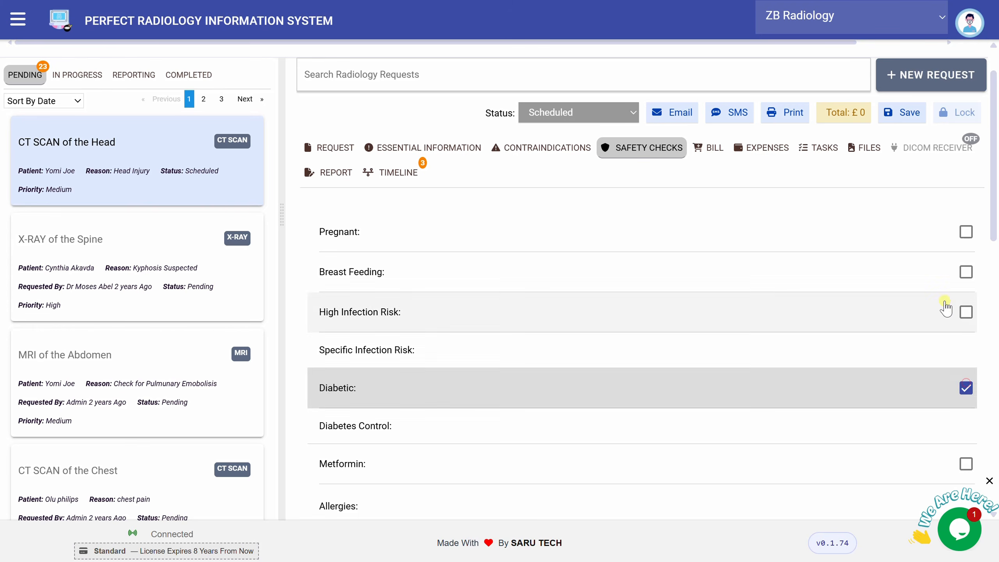
pyautogui.click(904, 114)
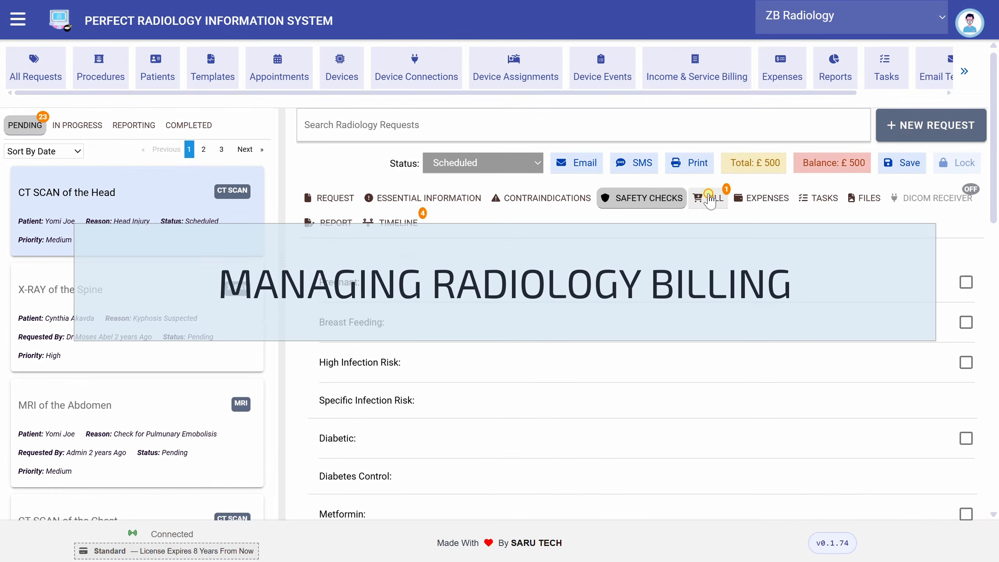
# Review the request's bill and payment section, and check the scan's price in the procedures list and request details.
pyautogui.click(708, 198)
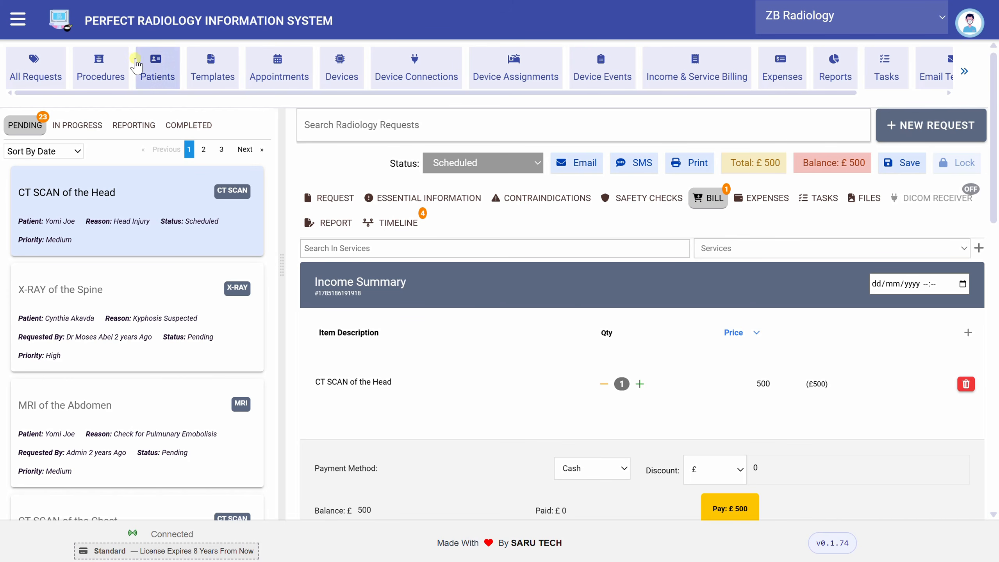
pyautogui.click(106, 71)
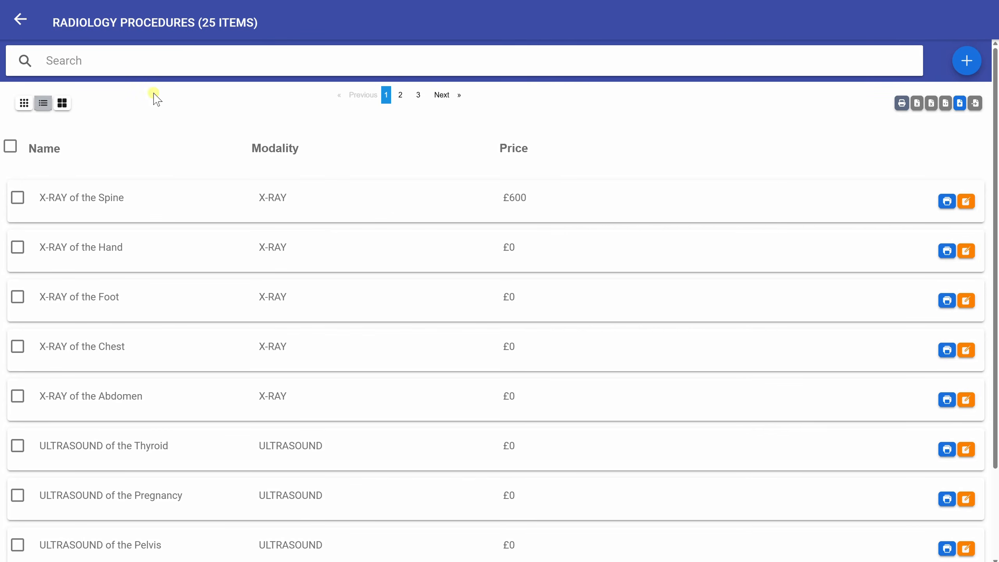
pyautogui.click(20, 19)
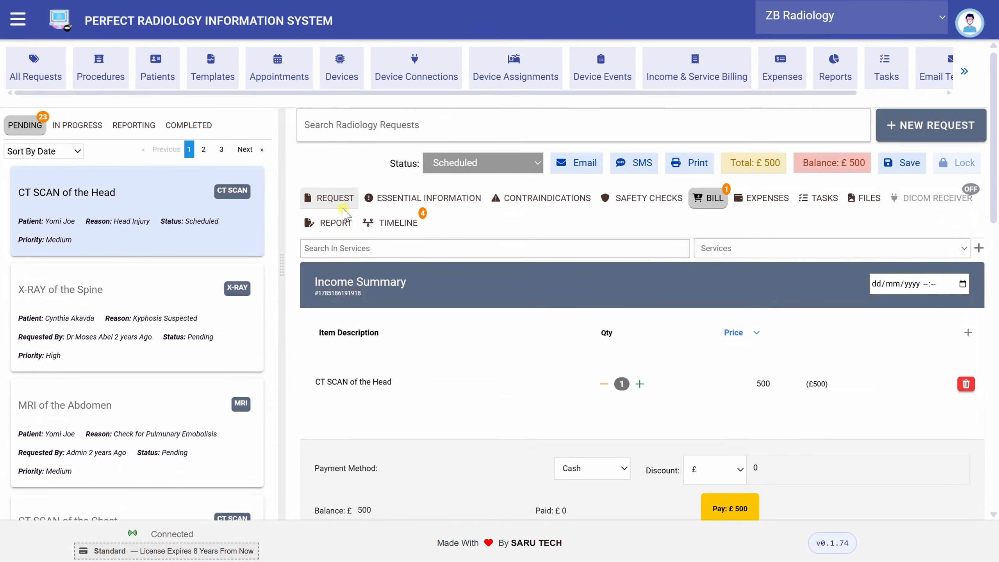
pyautogui.click(329, 198)
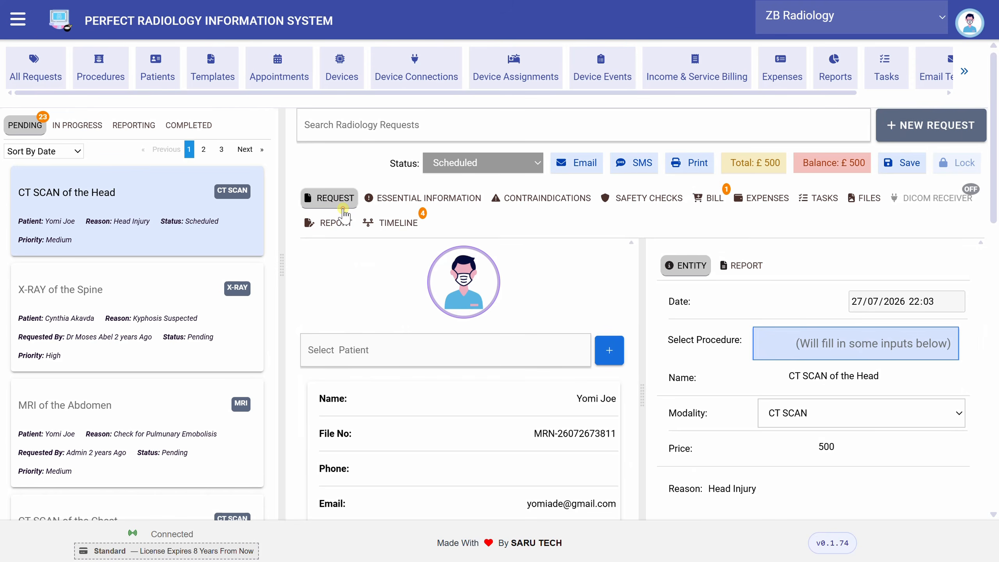
pyautogui.click(700, 201)
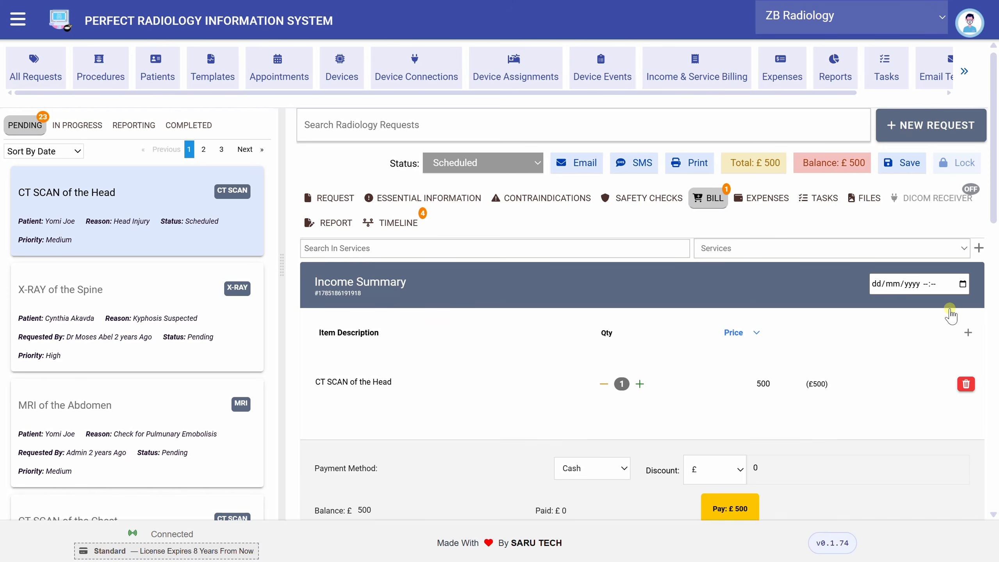
pyautogui.scroll(-3, 996, 207)
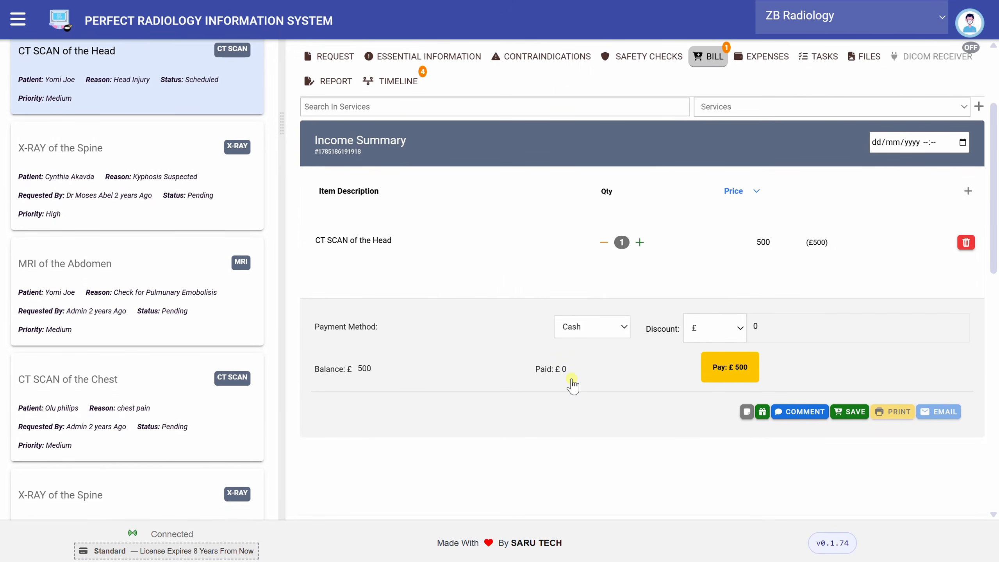
pyautogui.scroll(3, 995, 256)
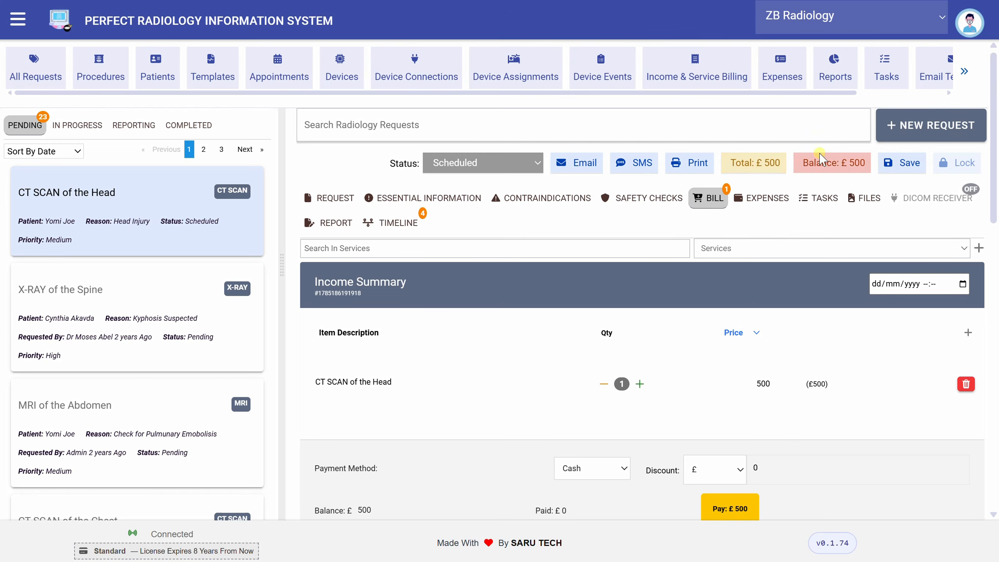
# Add the Sedation and Monitoring service to the bill and save the request.
pyautogui.click(389, 248)
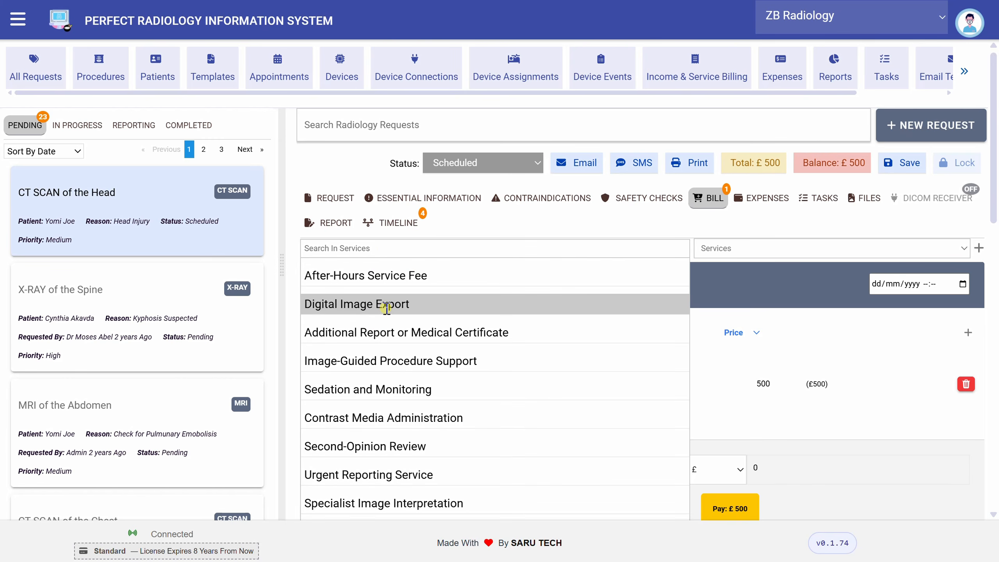
pyautogui.click(387, 389)
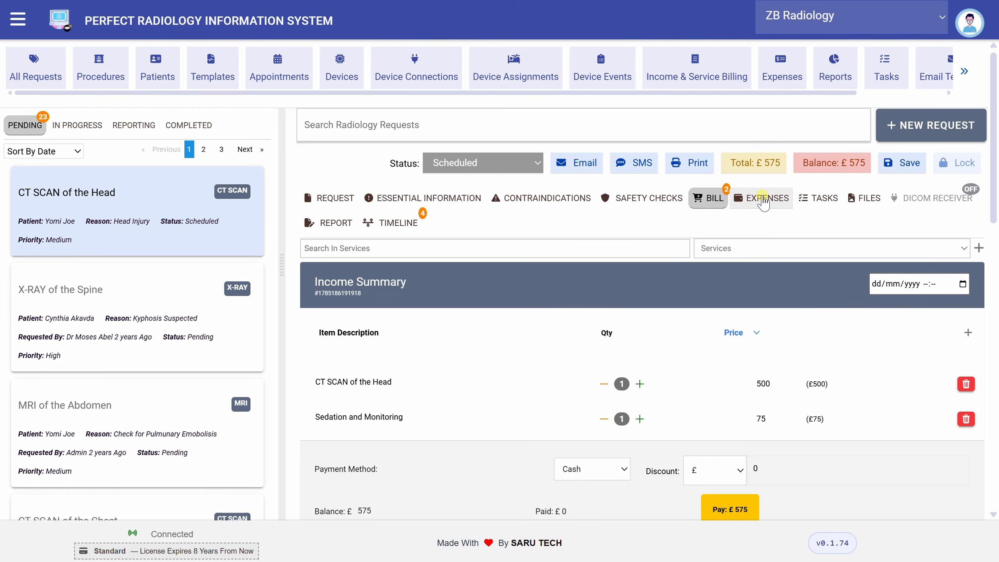
pyautogui.click(896, 164)
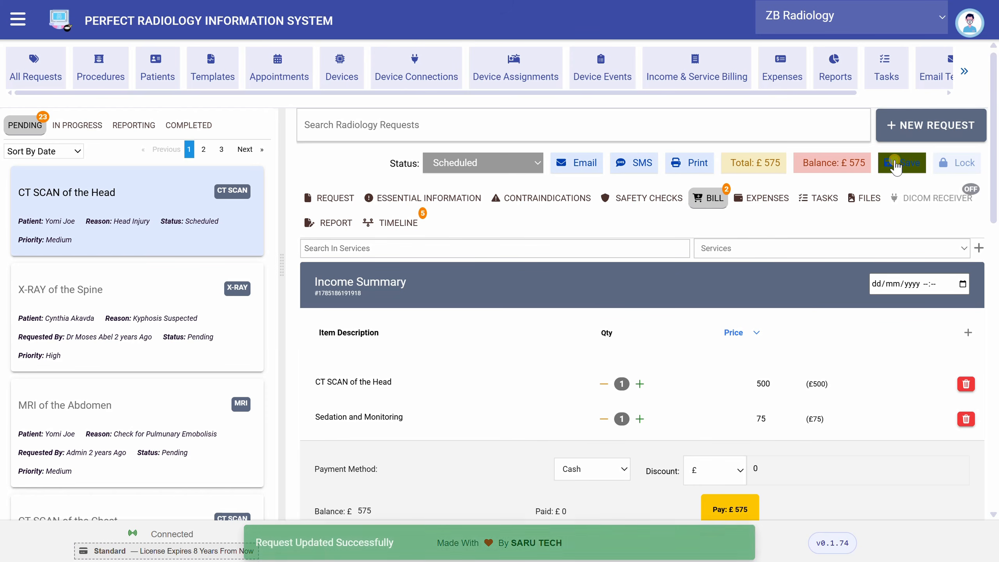
# Add an expense to the request with the description Admission and an amount of 500, and save it.
pyautogui.click(763, 198)
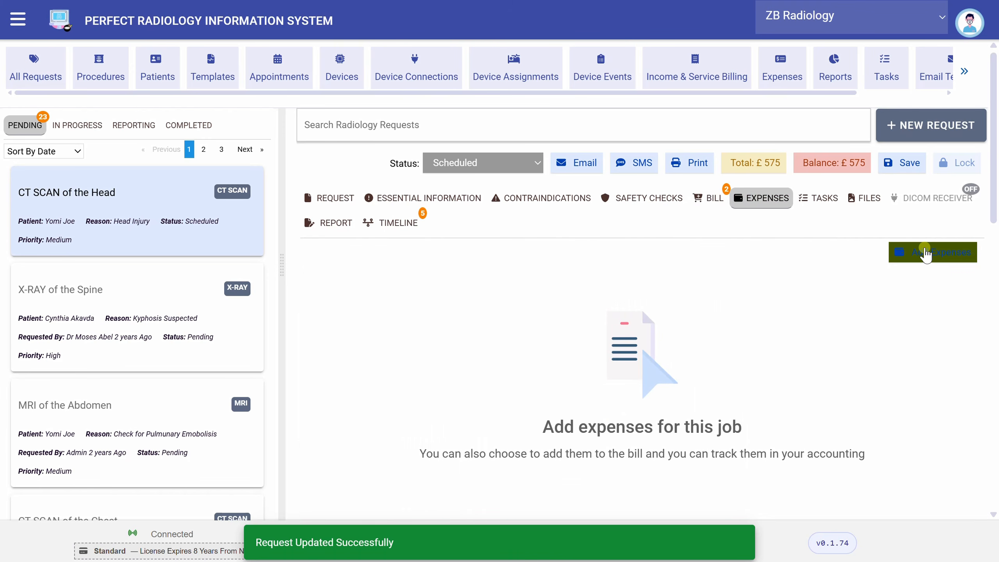
pyautogui.click(925, 252)
pyautogui.click(493, 244)
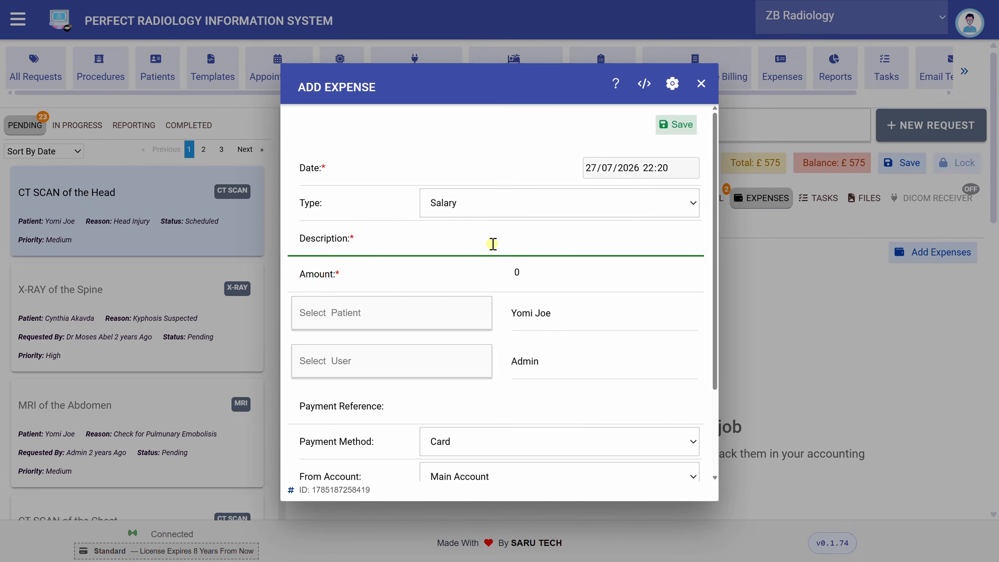
pyautogui.write('Admission')
pyautogui.click(553, 275)
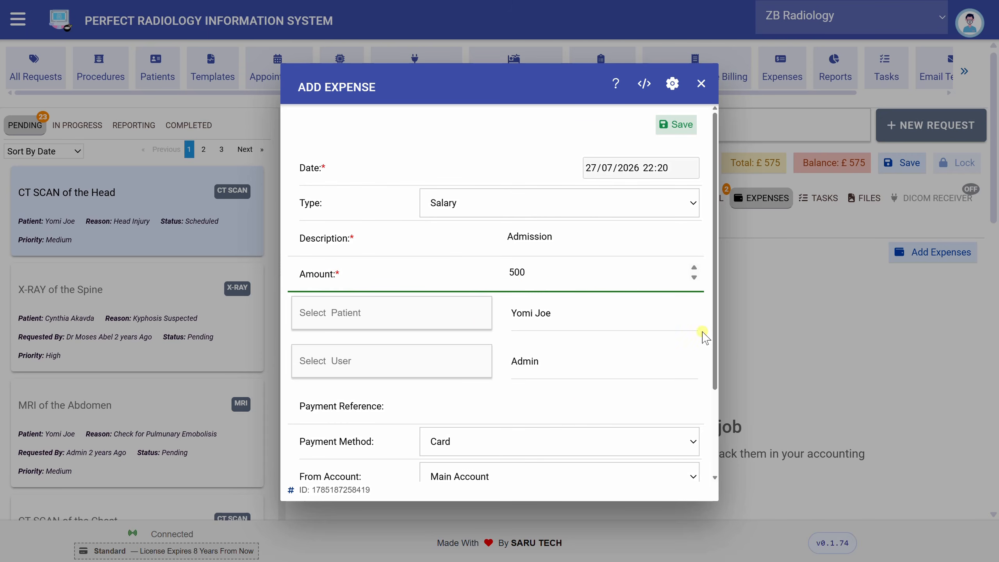
pyautogui.click(676, 127)
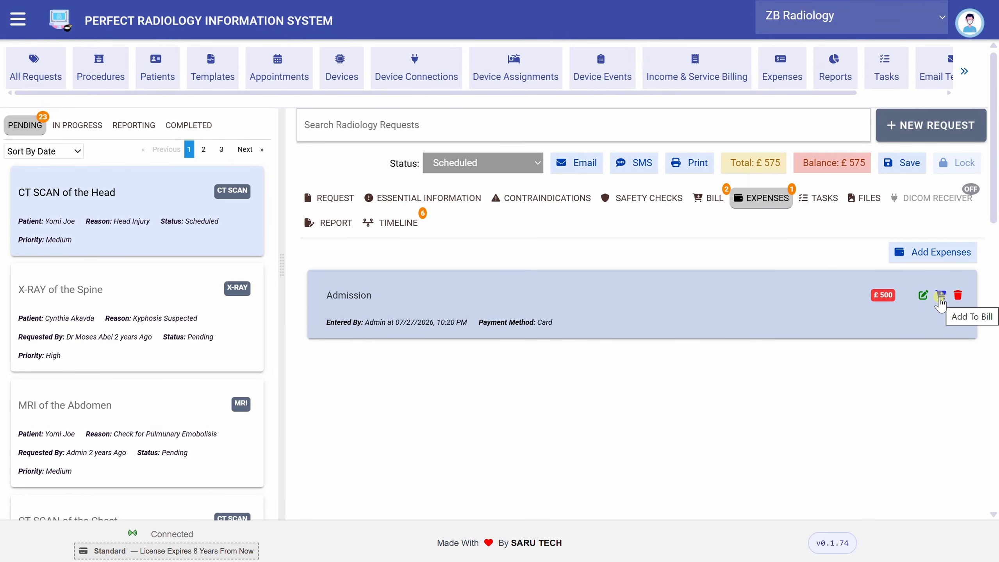
# Add the Admission expense to the request's bill, confirm it, and check the bill's items and payment section.
pyautogui.click(942, 296)
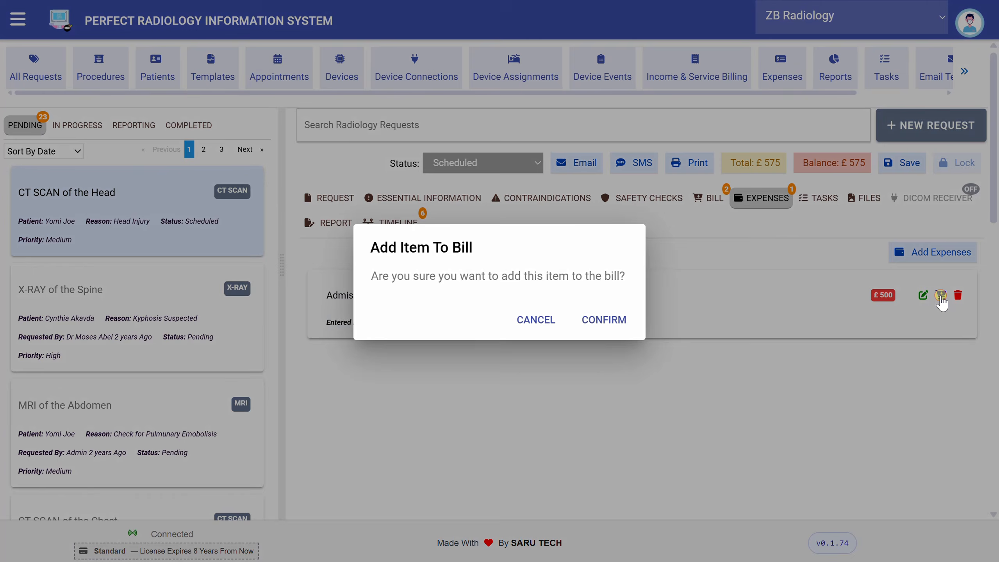
pyautogui.click(607, 319)
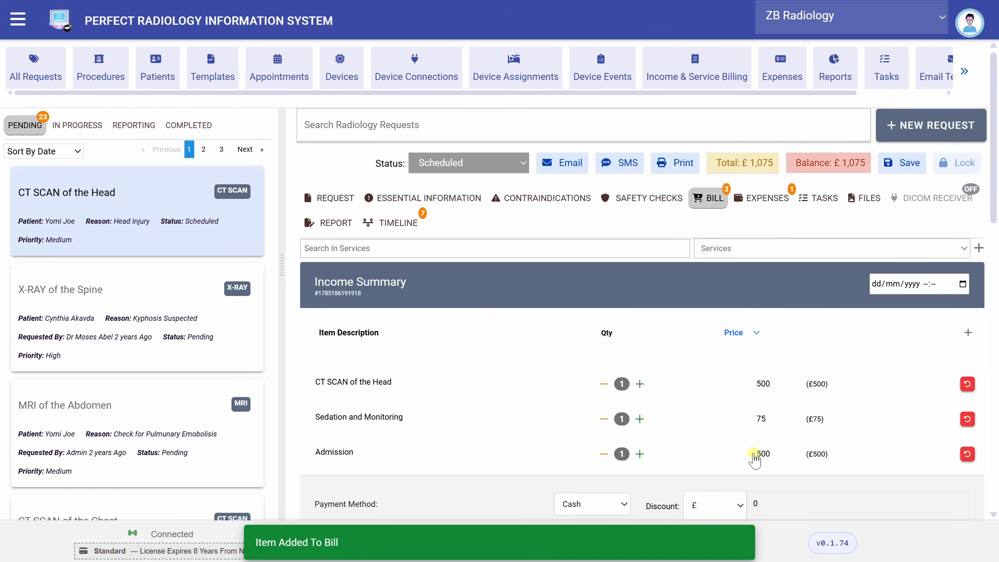
pyautogui.moveTo(996, 206); pyautogui.dragTo(996, 235)
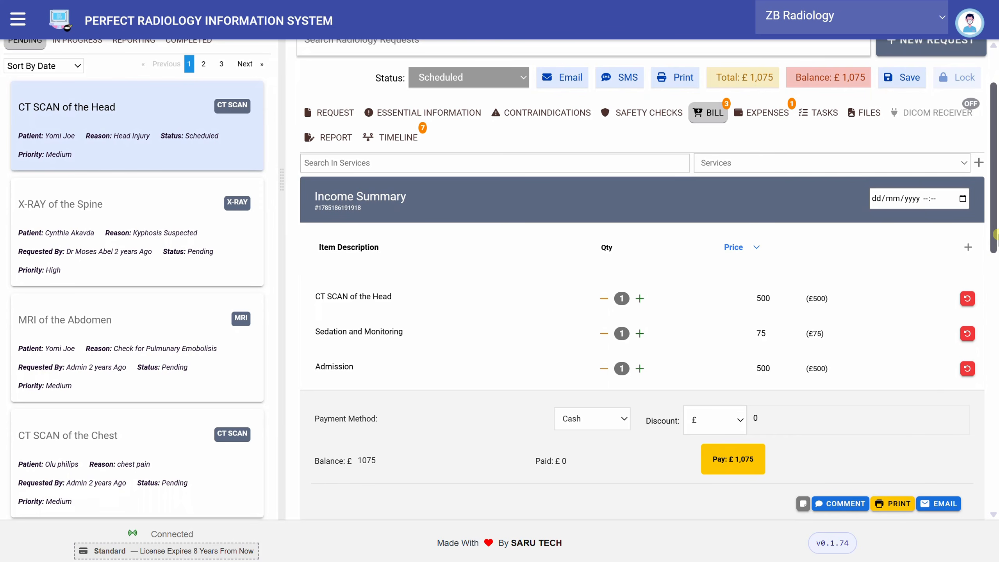
pyautogui.scroll(2, 995, 235)
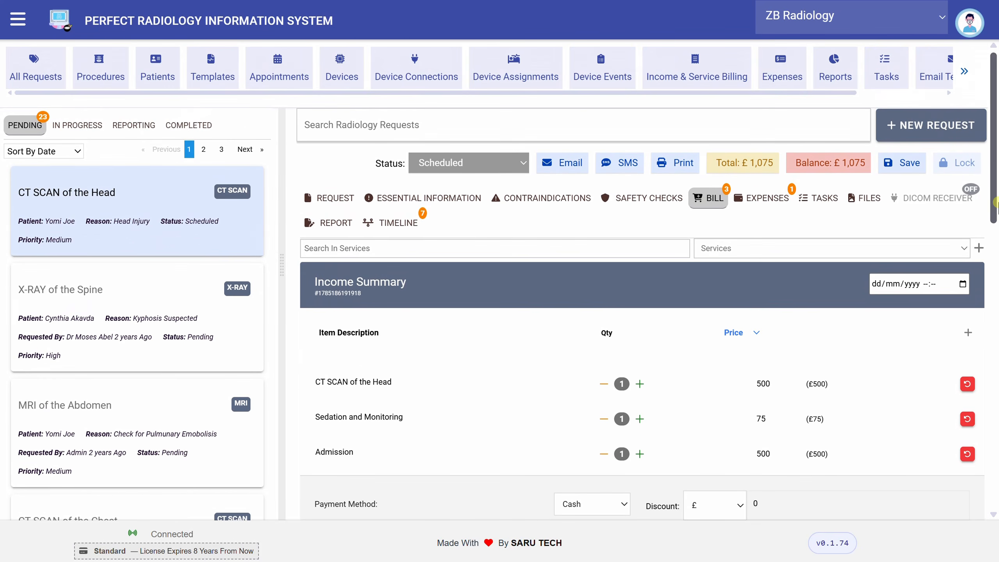
# Add a task titled Repeat Imaging to the request, assign it to a doctor, and save it.
pyautogui.click(817, 204)
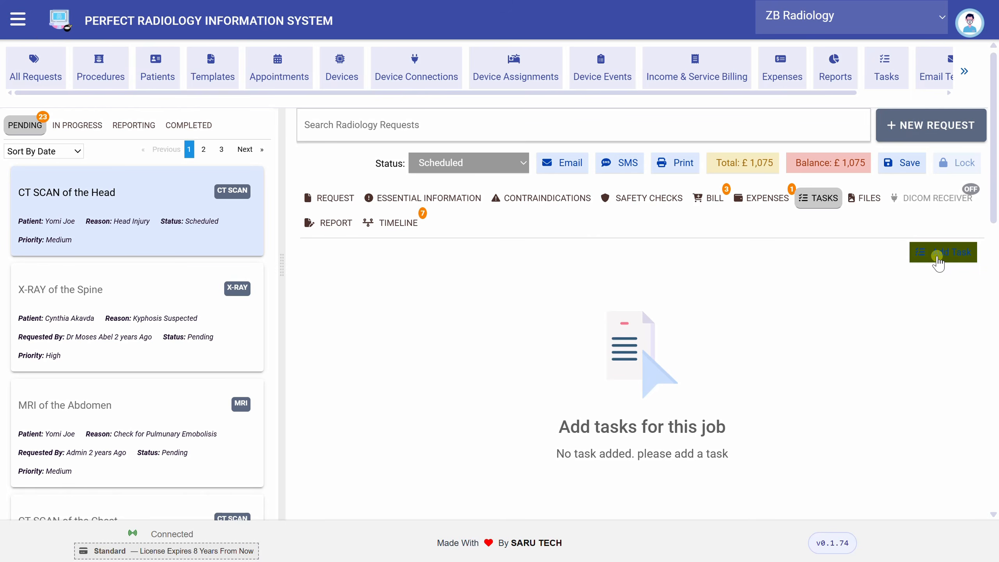
pyautogui.click(937, 254)
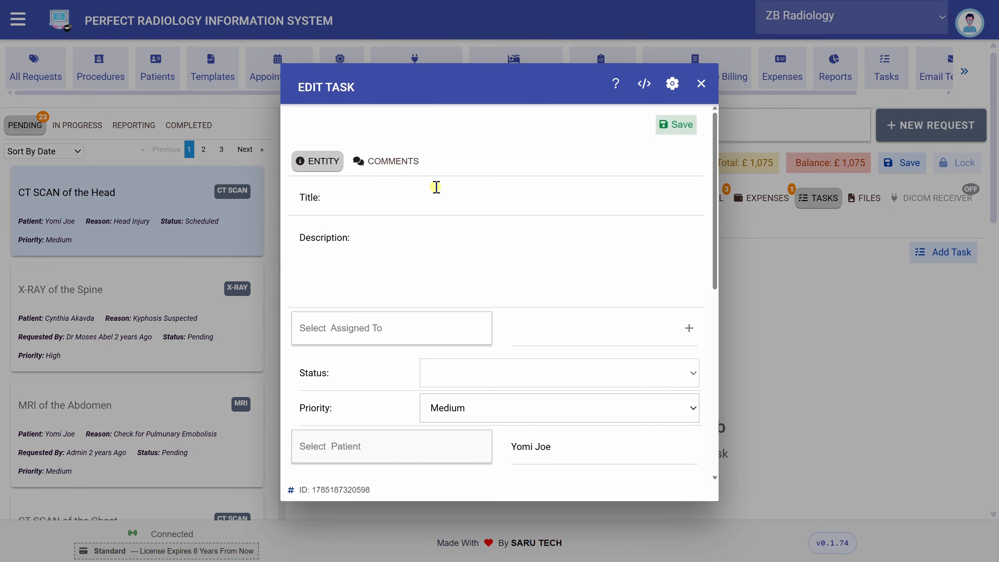
pyautogui.click(460, 198)
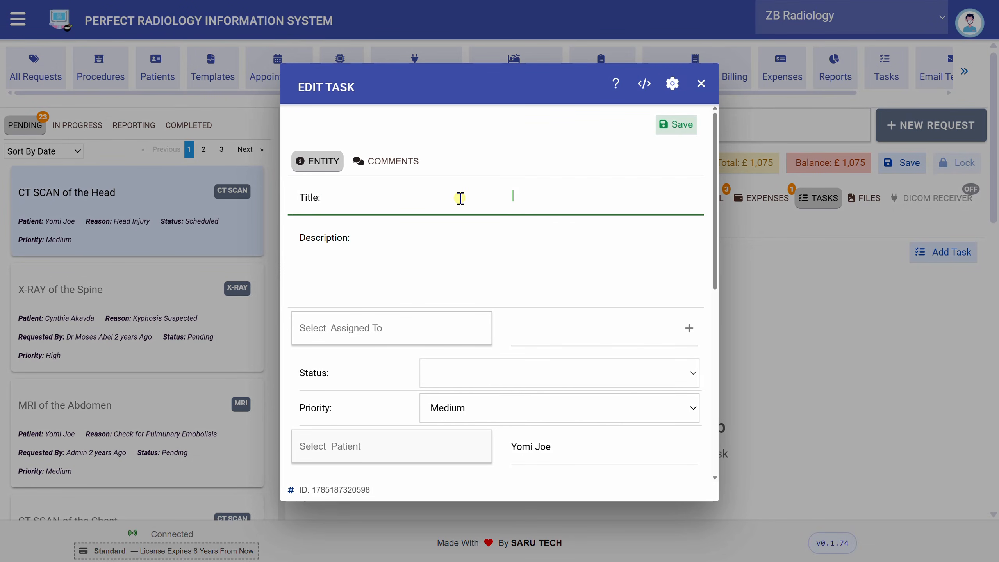
pyautogui.write('Repeat Imaging')
pyautogui.click(390, 336)
pyautogui.click(350, 363)
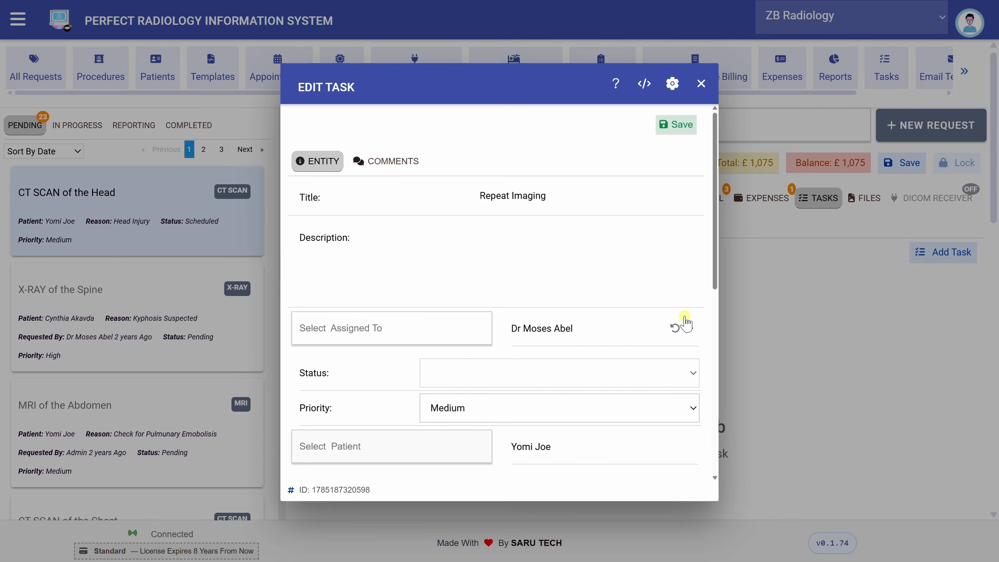
pyautogui.moveTo(715, 271); pyautogui.dragTo(680, 171)
pyautogui.click(682, 125)
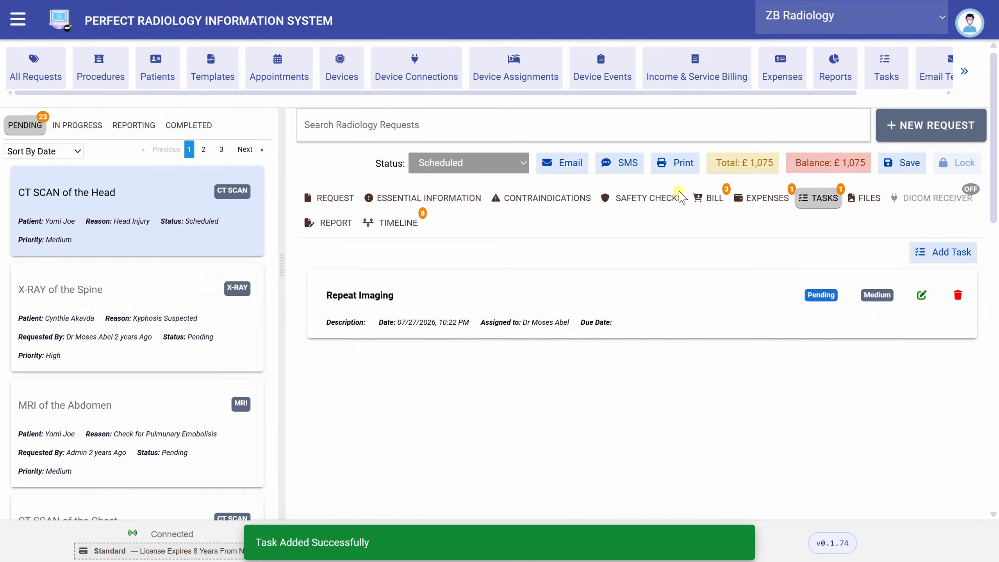
# Review the request's timeline and add the comment "Patient is stable" to it.
pyautogui.click(399, 222)
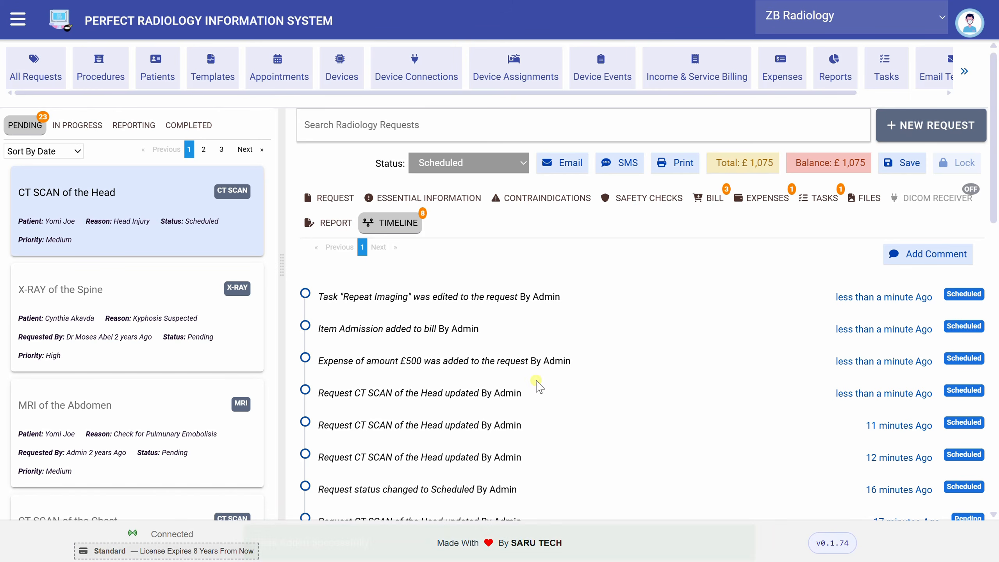
pyautogui.scroll(-3, 994, 229)
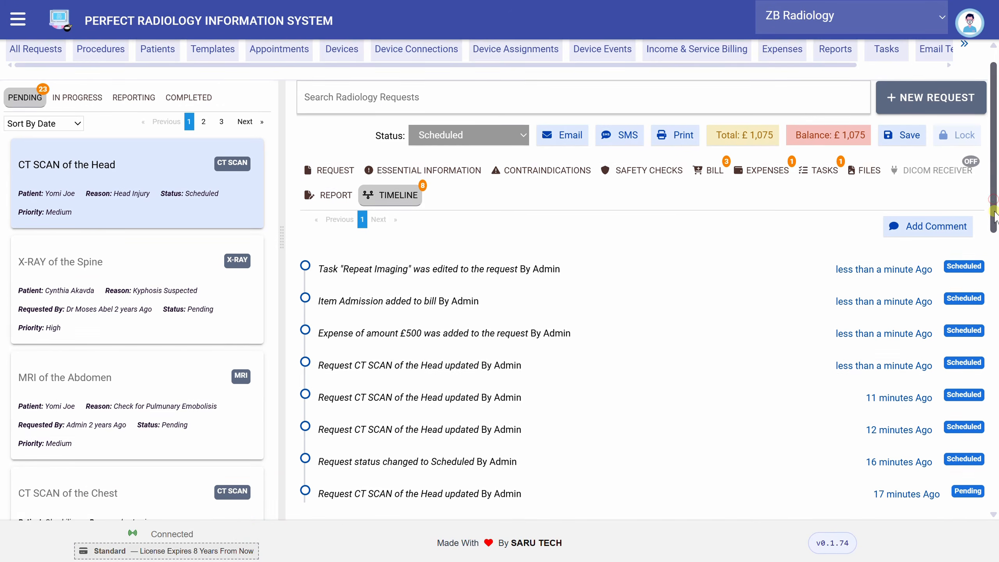
pyautogui.scroll(3, 996, 245)
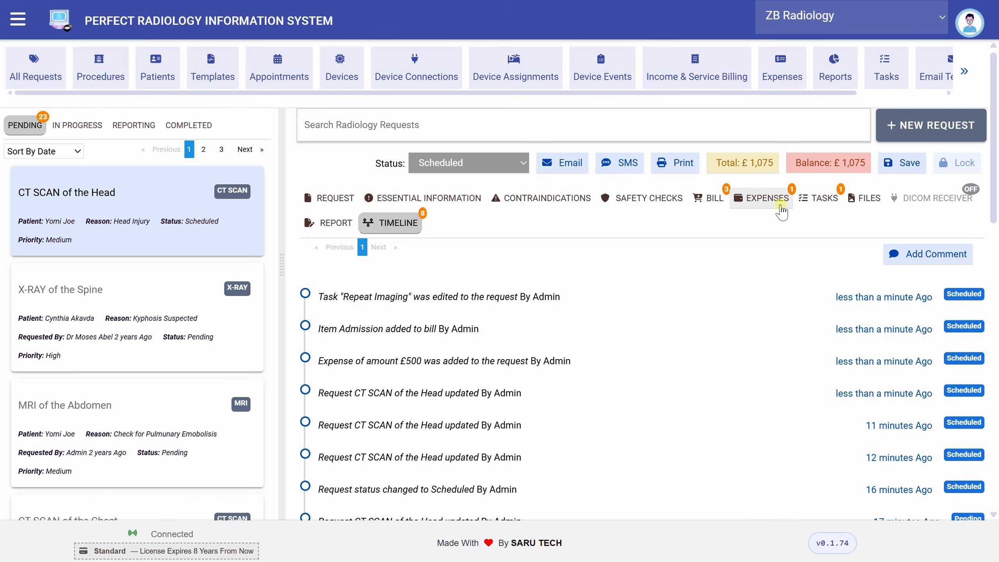
pyautogui.click(910, 254)
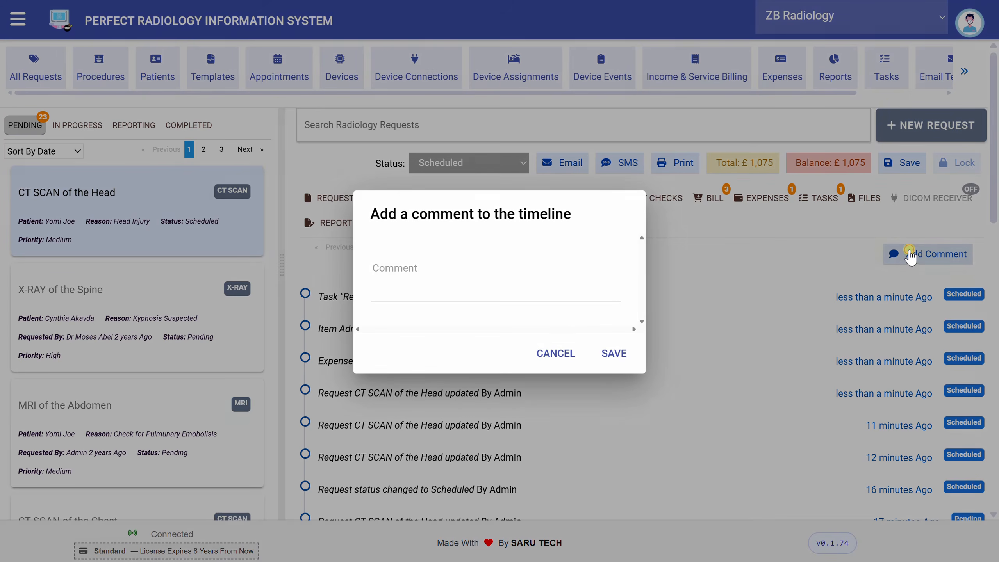
pyautogui.click(464, 269)
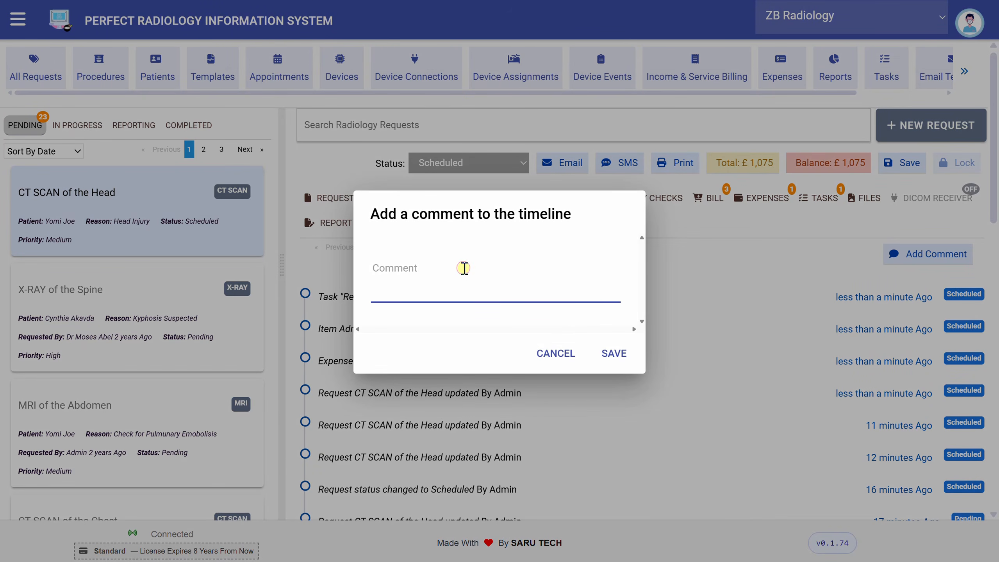
pyautogui.write('Patient is stable')
pyautogui.click(614, 354)
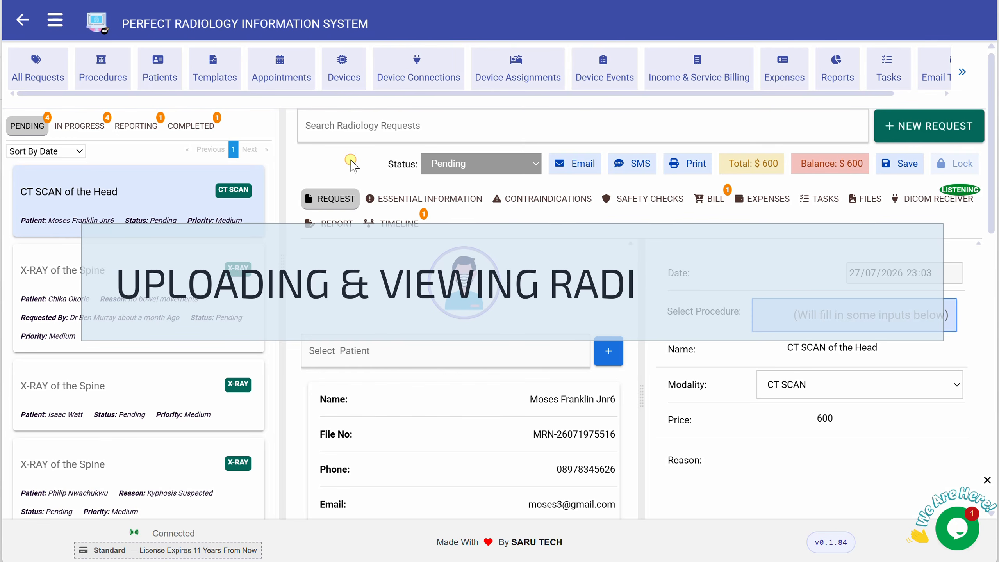
# Upload the DICOM file test.dcm to the files of the pending CT SCAN of the Head request.
pyautogui.click(867, 200)
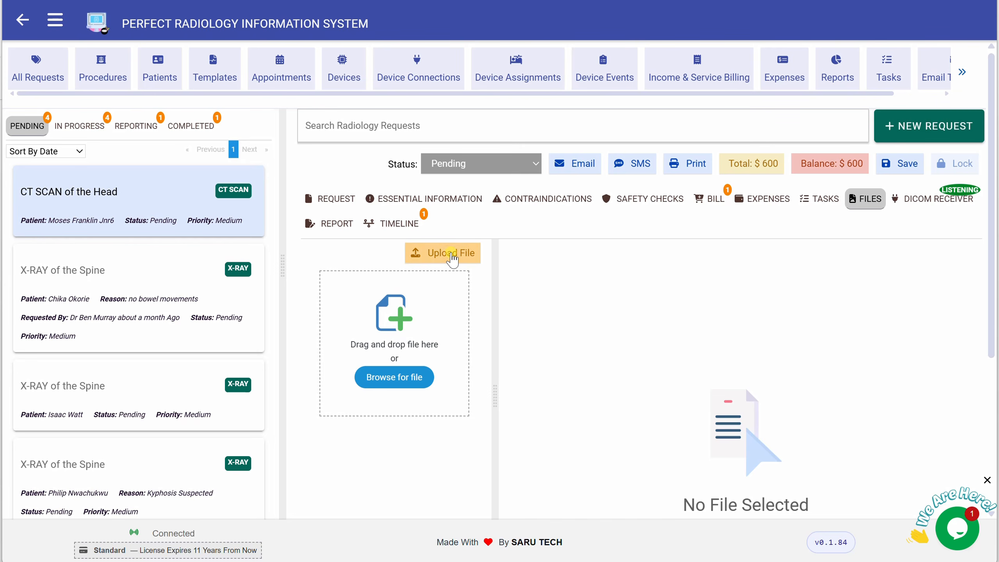
pyautogui.click(451, 256)
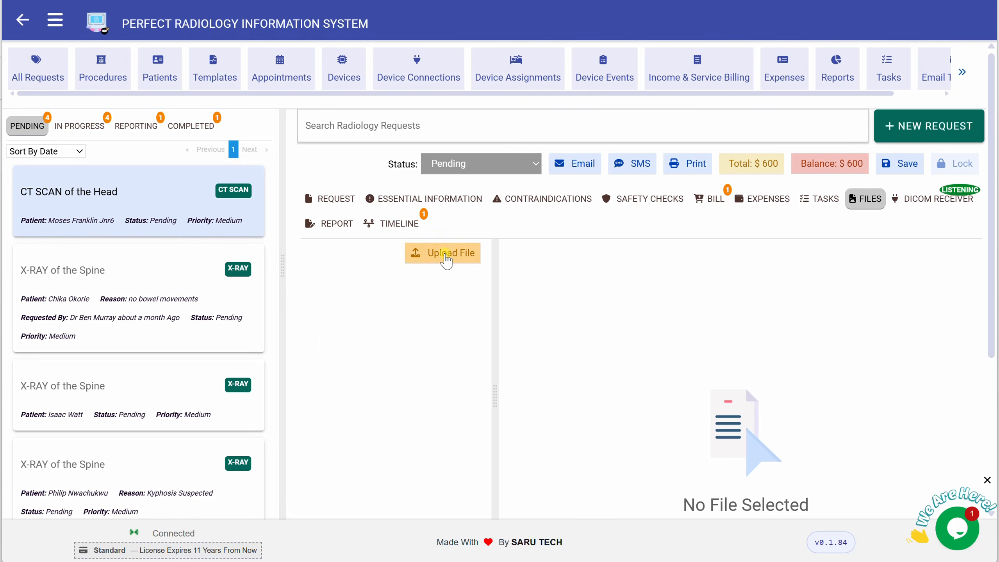
pyautogui.click(445, 256)
pyautogui.click(393, 378)
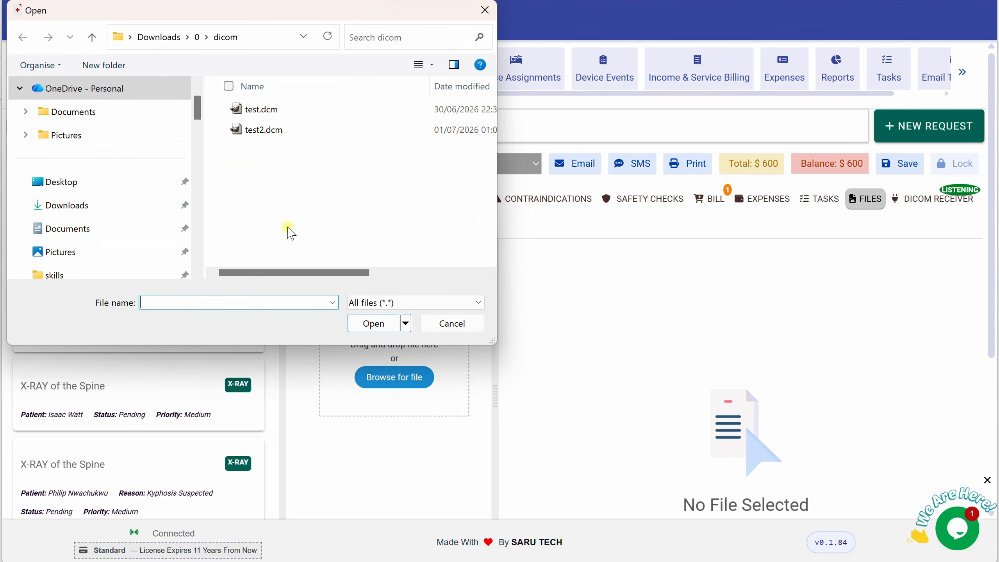
pyautogui.click(287, 115)
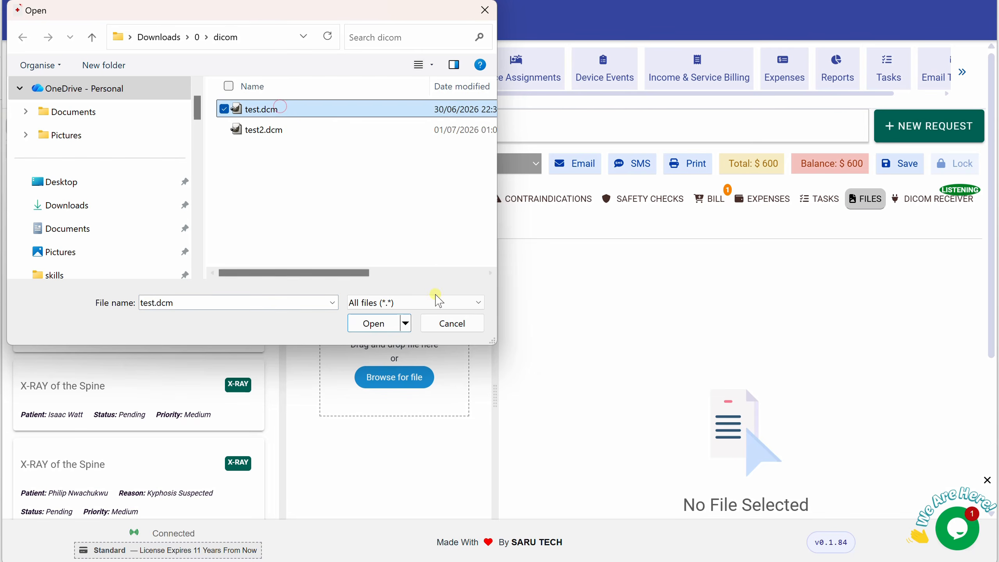
pyautogui.click(383, 325)
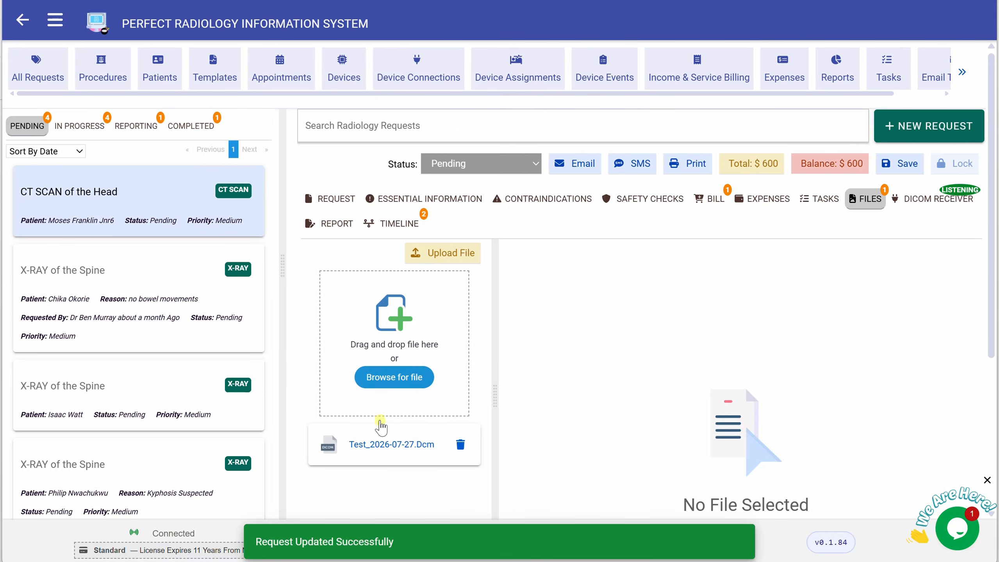
# Open the uploaded test DICOM image with its viewing tools and enter the note "top view" beneath it.
pyautogui.click(385, 446)
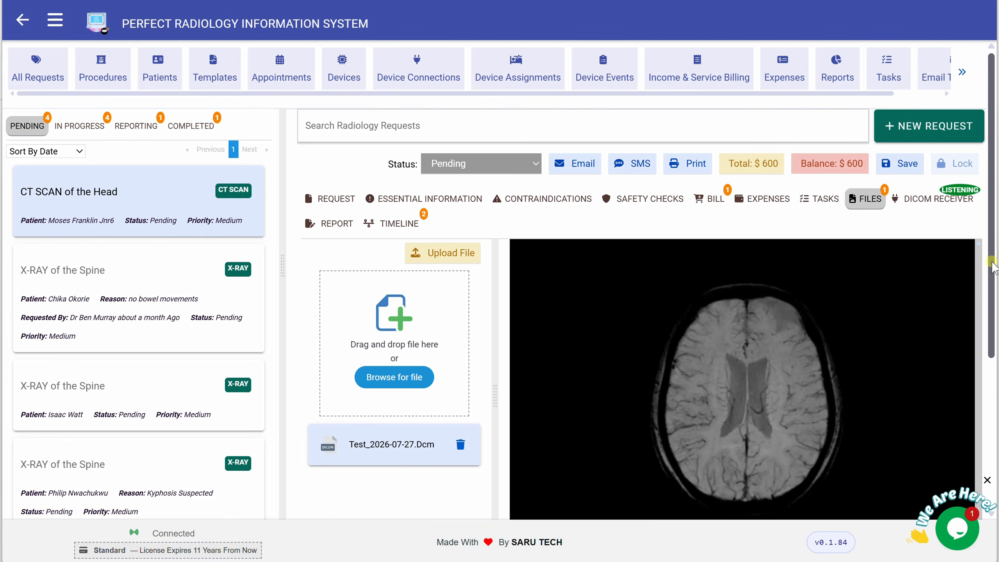
pyautogui.moveTo(993, 268); pyautogui.dragTo(992, 369)
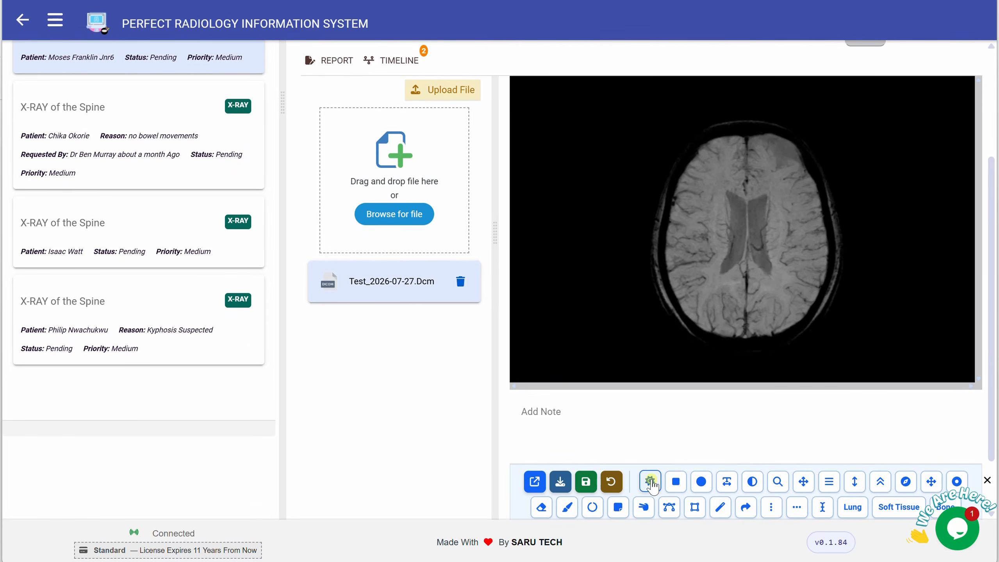
pyautogui.click(650, 482)
pyautogui.click(750, 272)
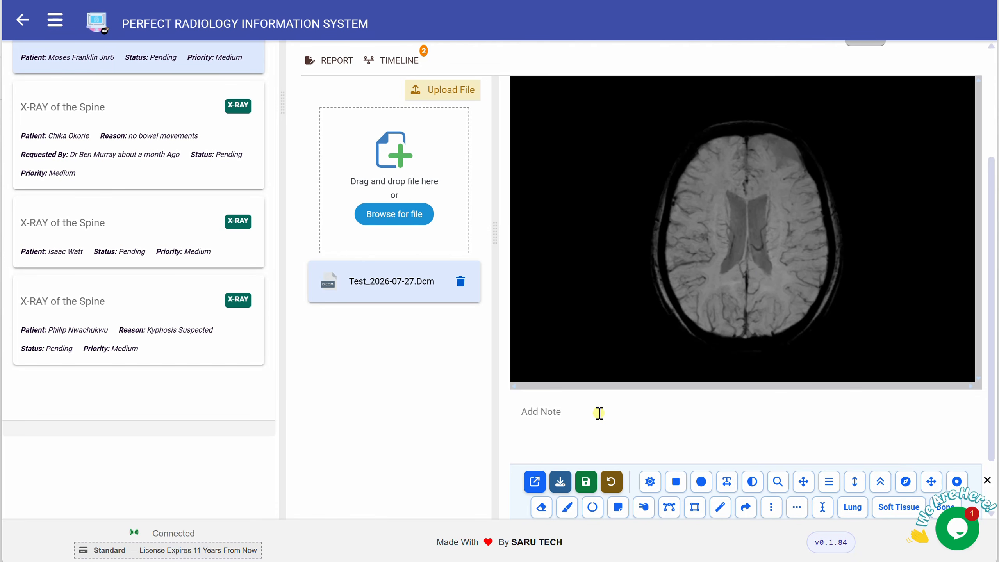
pyautogui.click(604, 414)
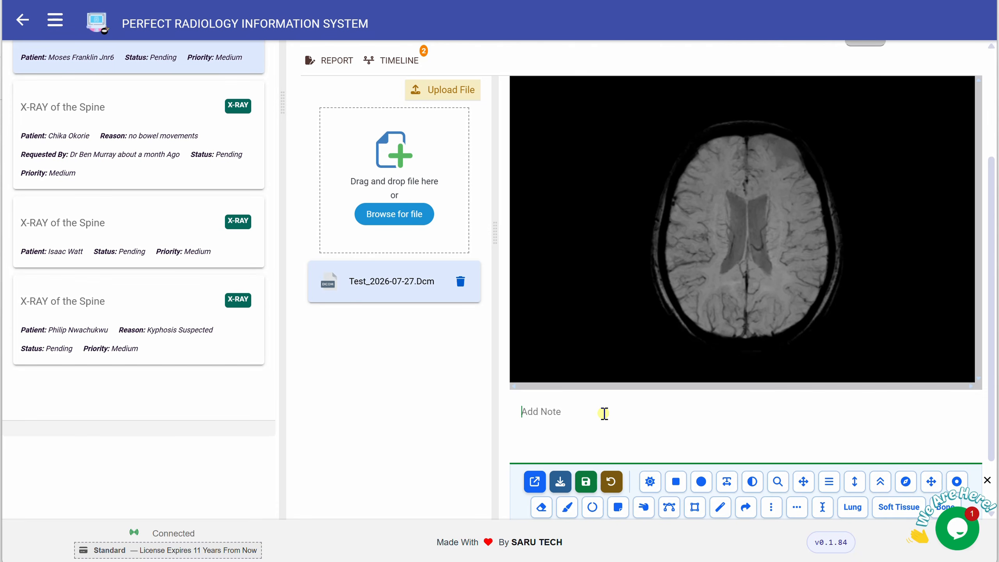
pyautogui.write('top view')
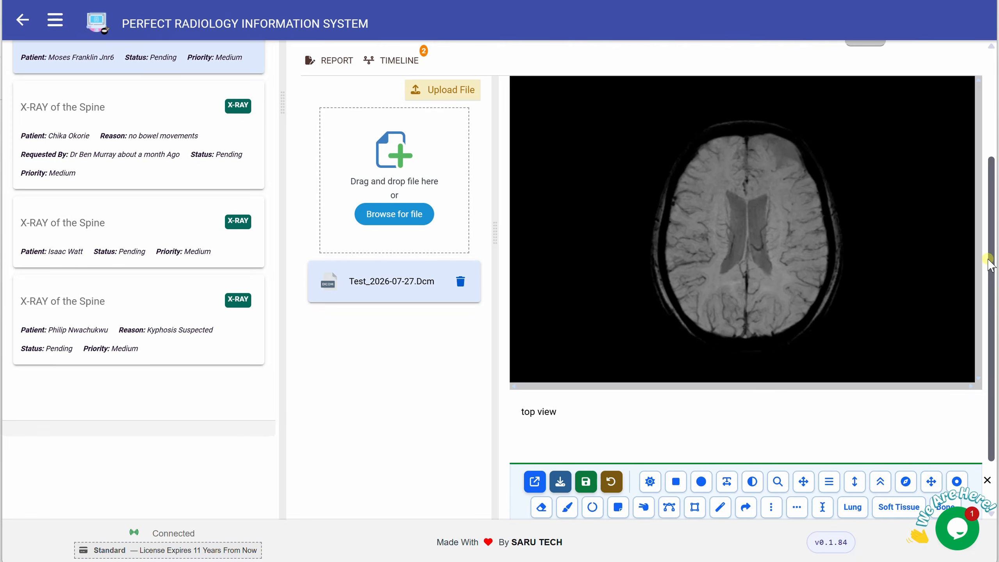
pyautogui.scroll(4, 988, 263)
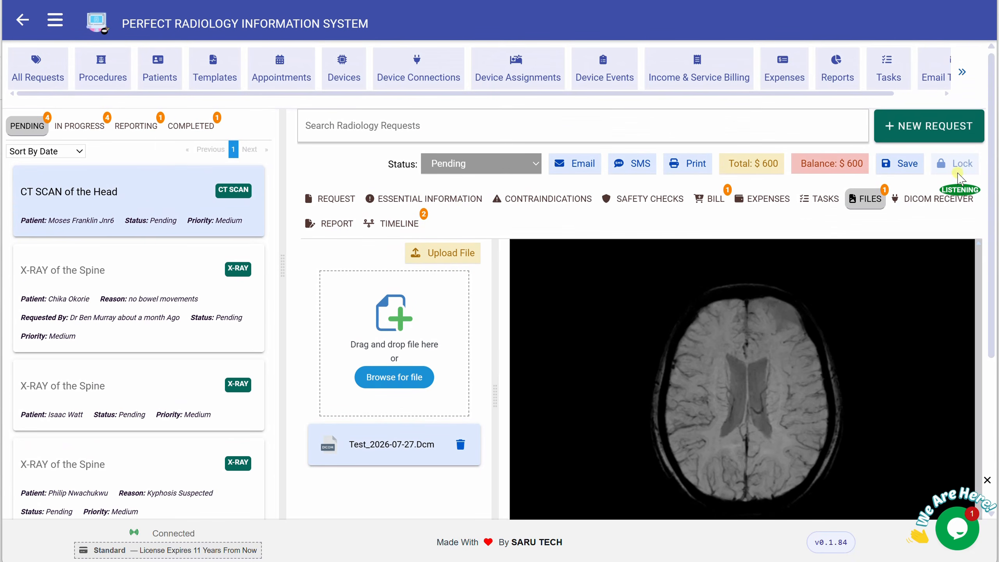
# Examine the DICOM device connection option and the Test DICOM Receiver's connection settings, including direction, transport and protocol, and close them.
pyautogui.click(931, 201)
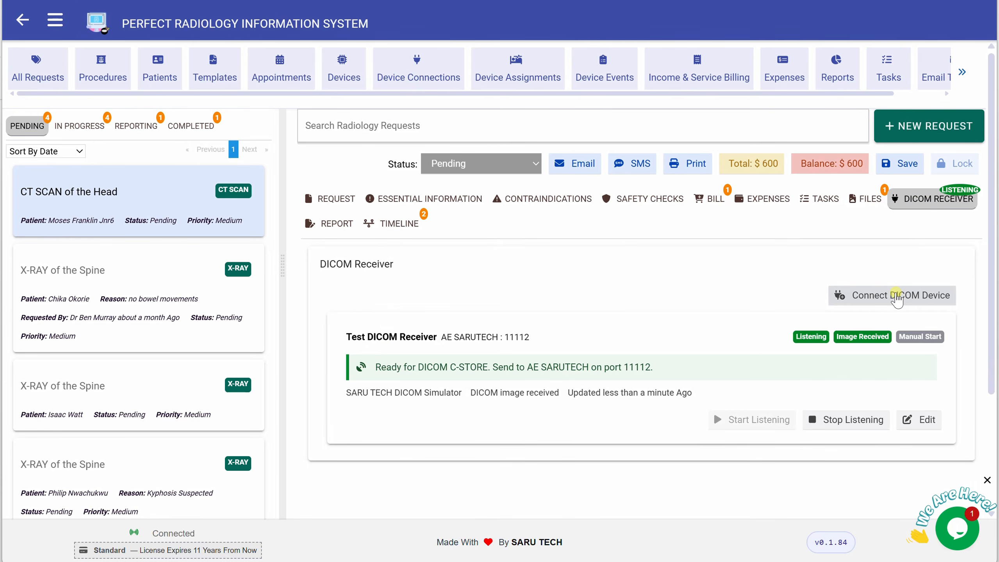
pyautogui.click(896, 298)
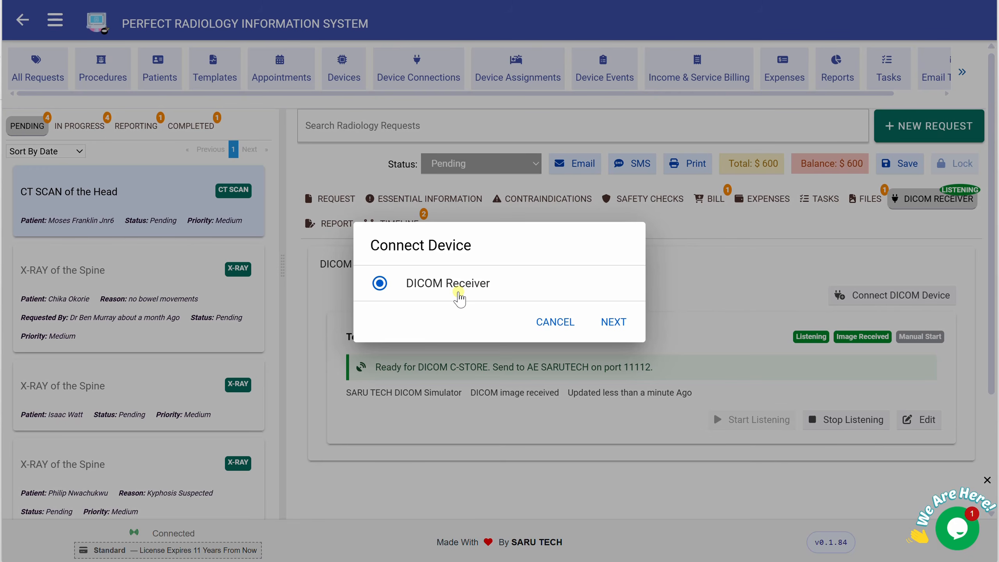
pyautogui.click(612, 323)
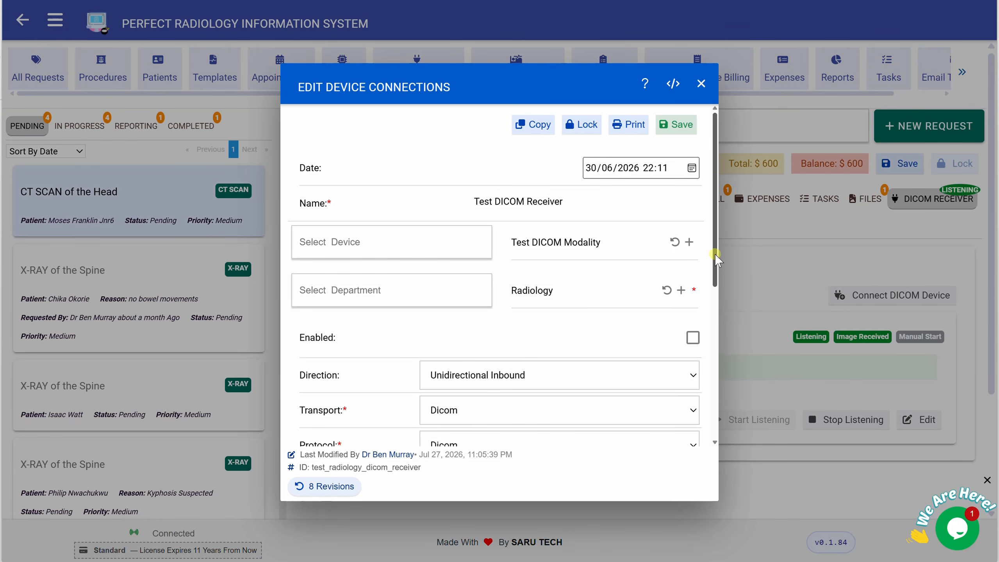
pyautogui.moveTo(713, 255); pyautogui.dragTo(712, 286)
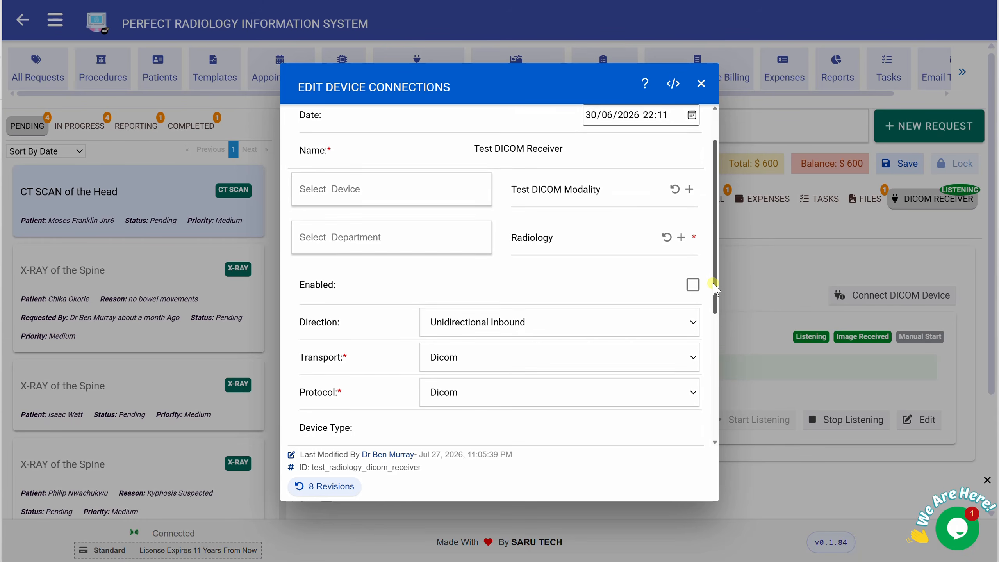
pyautogui.click(515, 356)
pyautogui.click(512, 357)
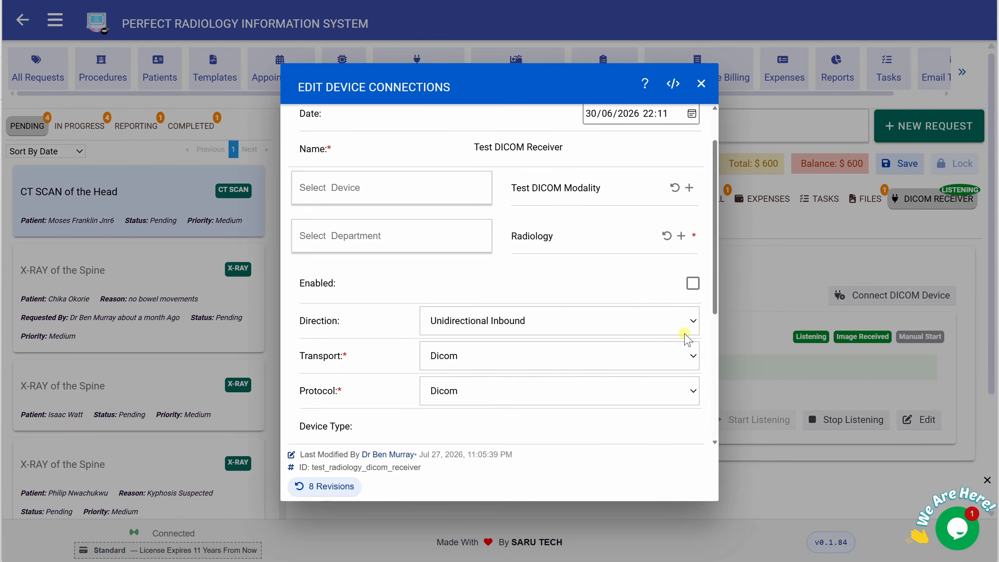
pyautogui.moveTo(715, 305); pyautogui.dragTo(705, 263)
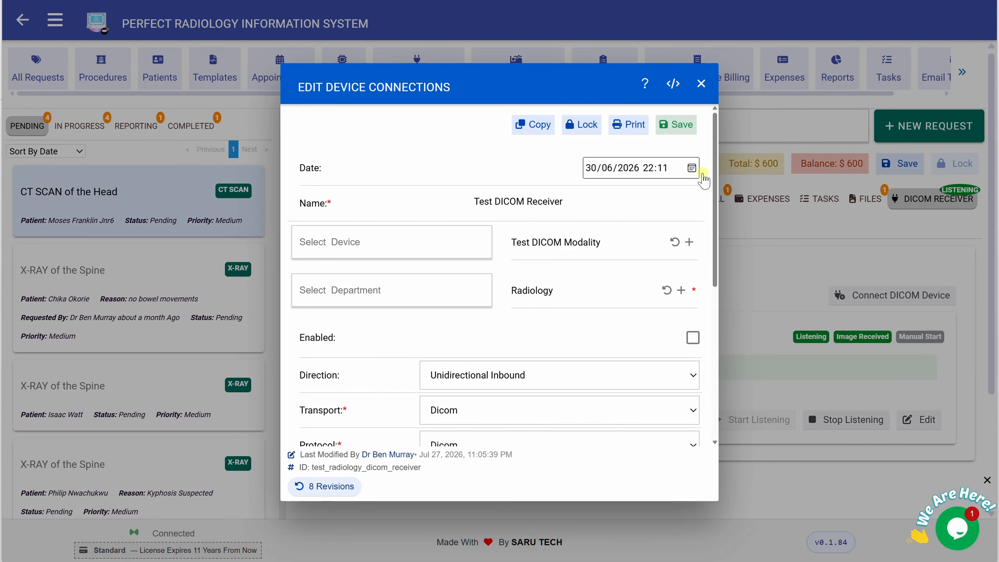
pyautogui.click(701, 83)
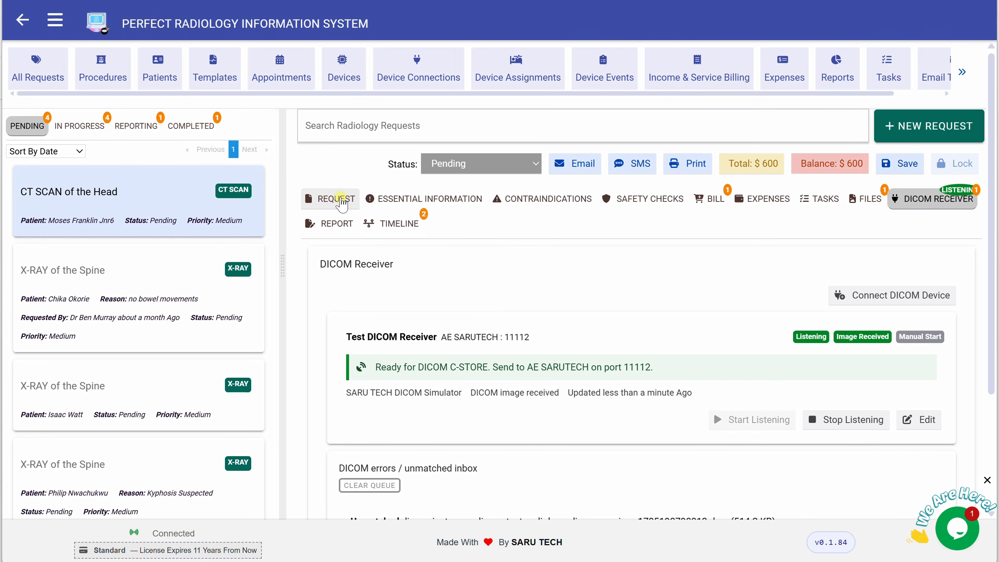
# Check the request's details, its DICOM receiver inbox, its attached files and the available request statuses.
pyautogui.click(341, 200)
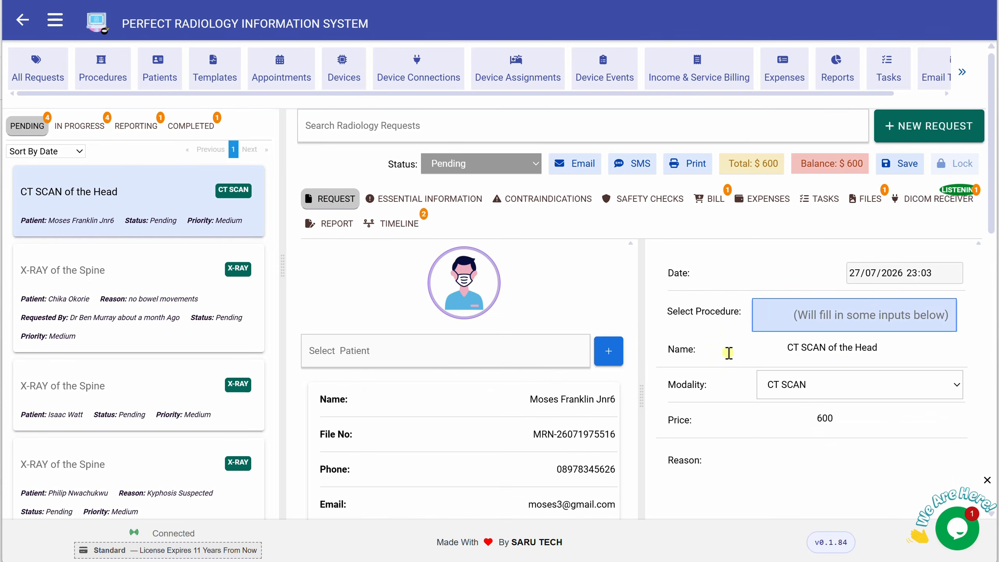
pyautogui.click(925, 199)
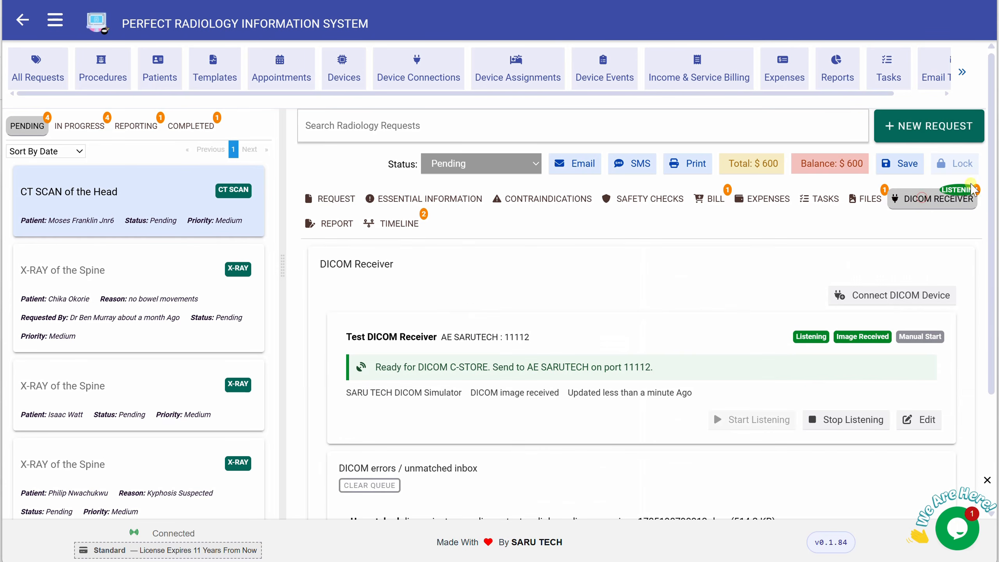
pyautogui.moveTo(989, 205); pyautogui.dragTo(989, 222)
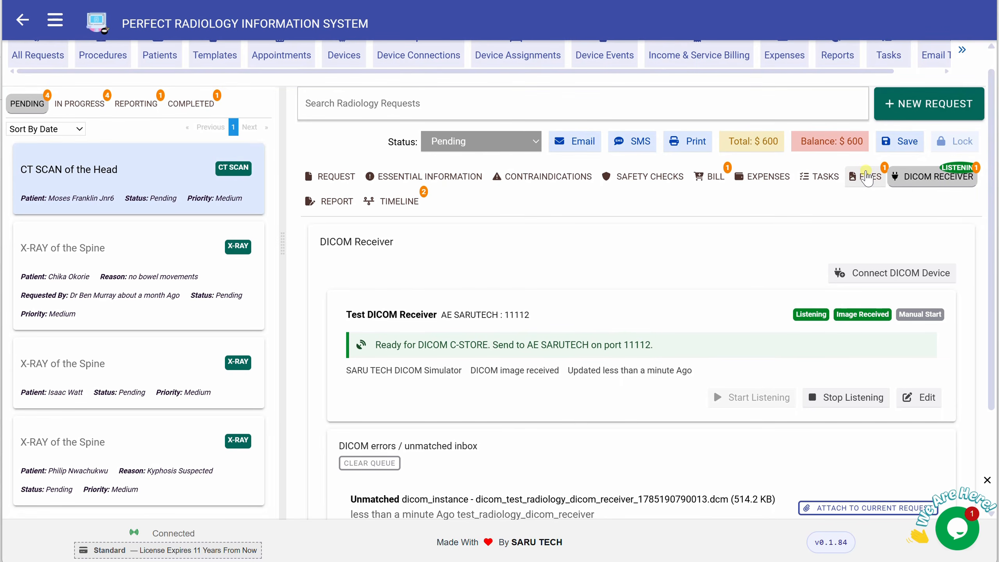
pyautogui.click(867, 178)
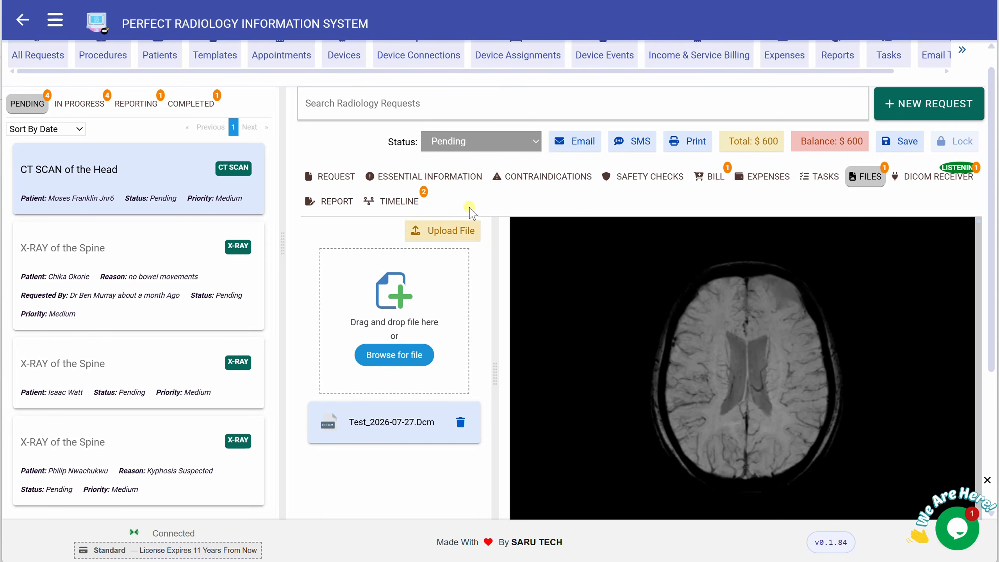
pyautogui.click(526, 143)
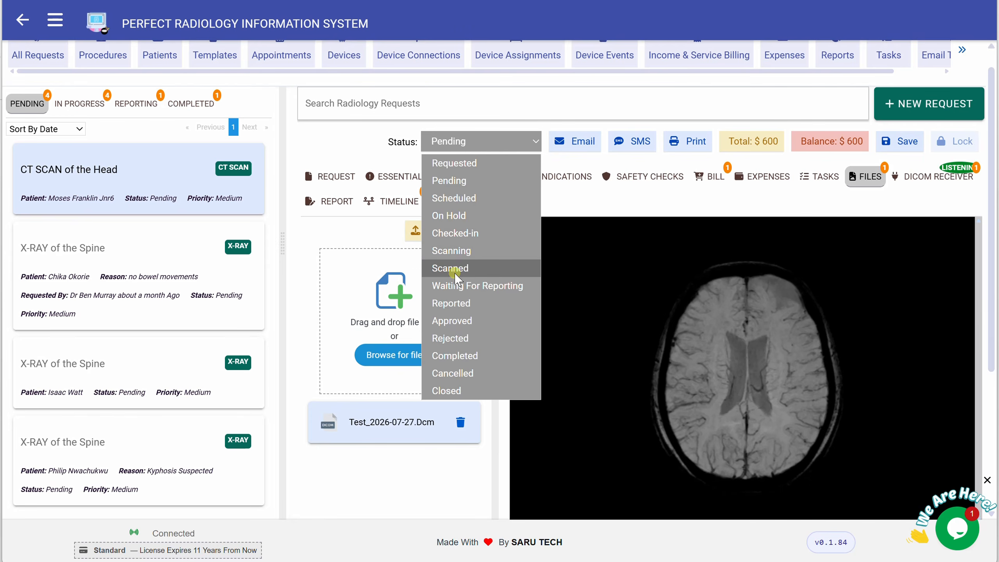
pyautogui.click(934, 182)
# Attach the unmatched DICOM image from the receiver's inbox to the current request and open it in the file viewer.
pyautogui.click(934, 182)
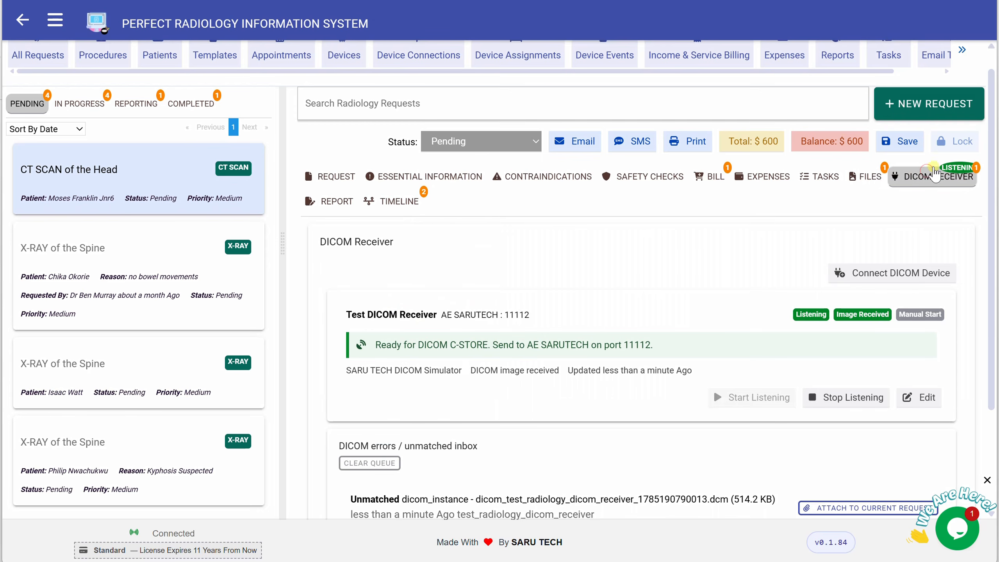
pyautogui.moveTo(988, 176); pyautogui.dragTo(986, 208)
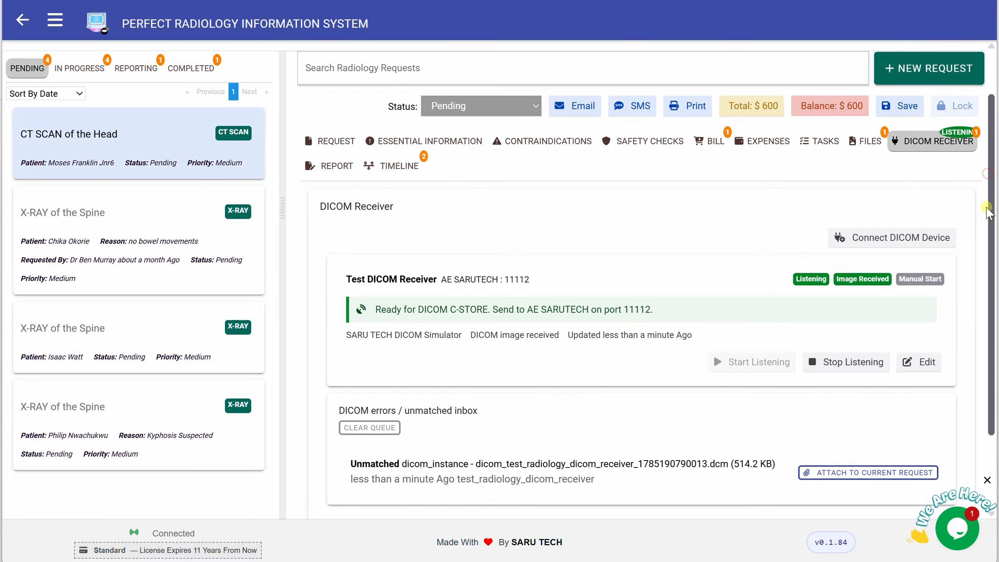
pyautogui.scroll(-1, 988, 213)
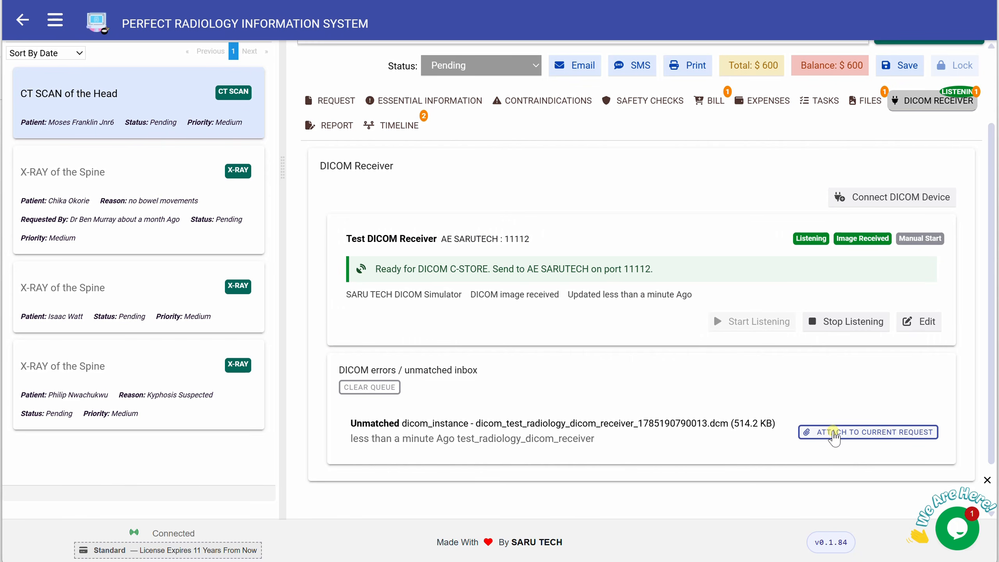
pyautogui.click(846, 433)
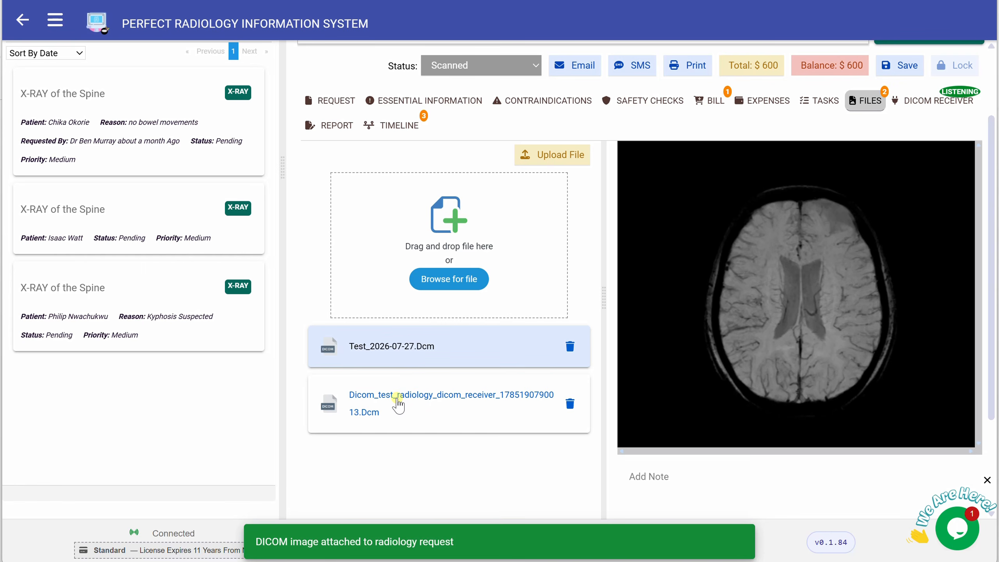
pyautogui.click(414, 404)
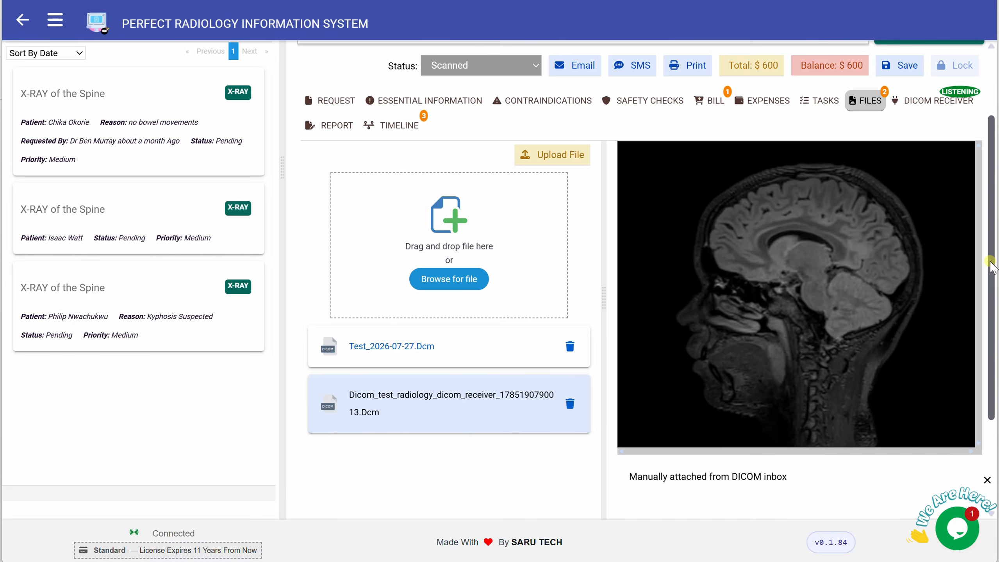
pyautogui.moveTo(991, 268); pyautogui.dragTo(989, 323)
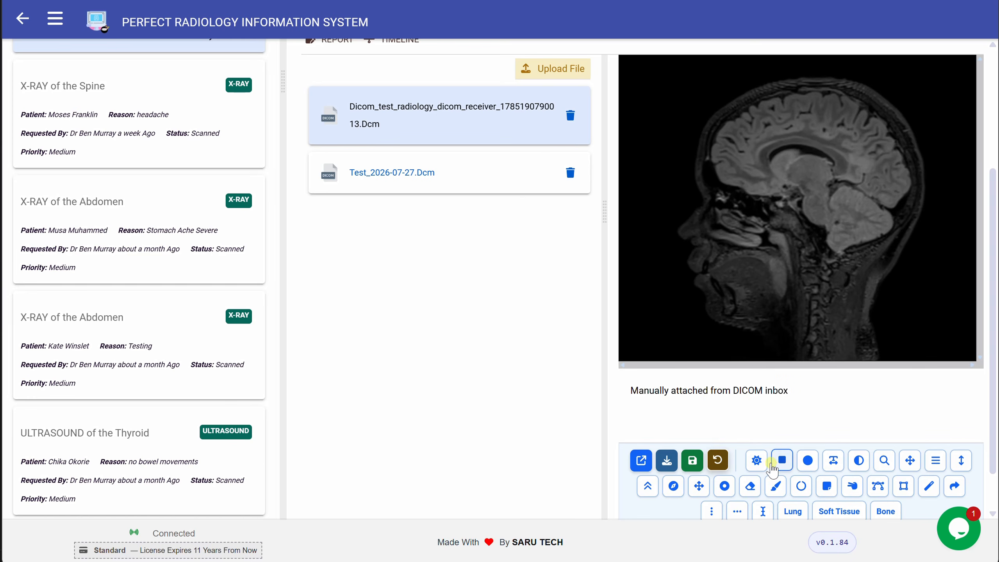
# Adjust the brightness and contrast of the head image, first freely and then over a region covering the face and skull base.
pyautogui.click(755, 464)
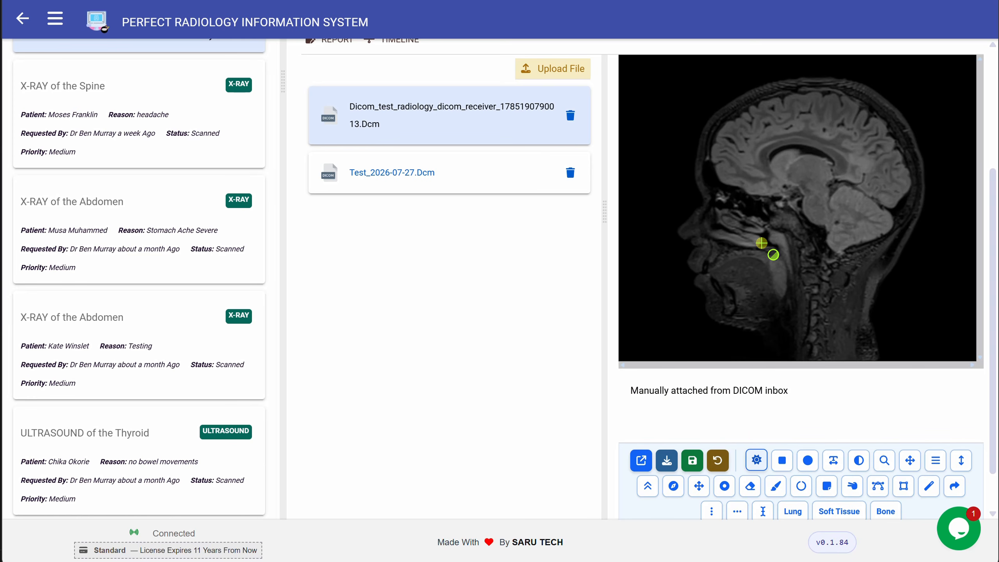
pyautogui.moveTo(766, 229); pyautogui.dragTo(796, 212)
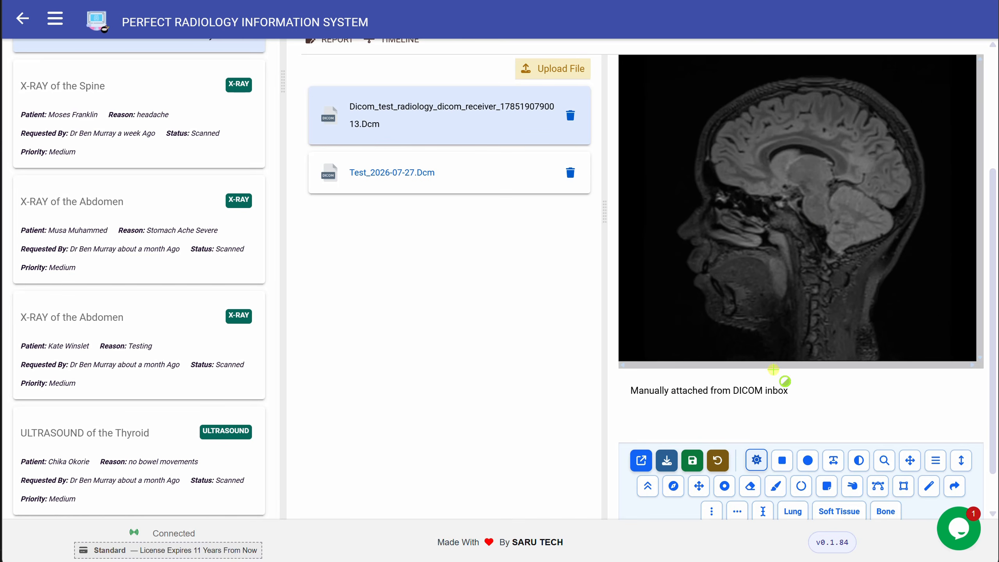
pyautogui.click(782, 462)
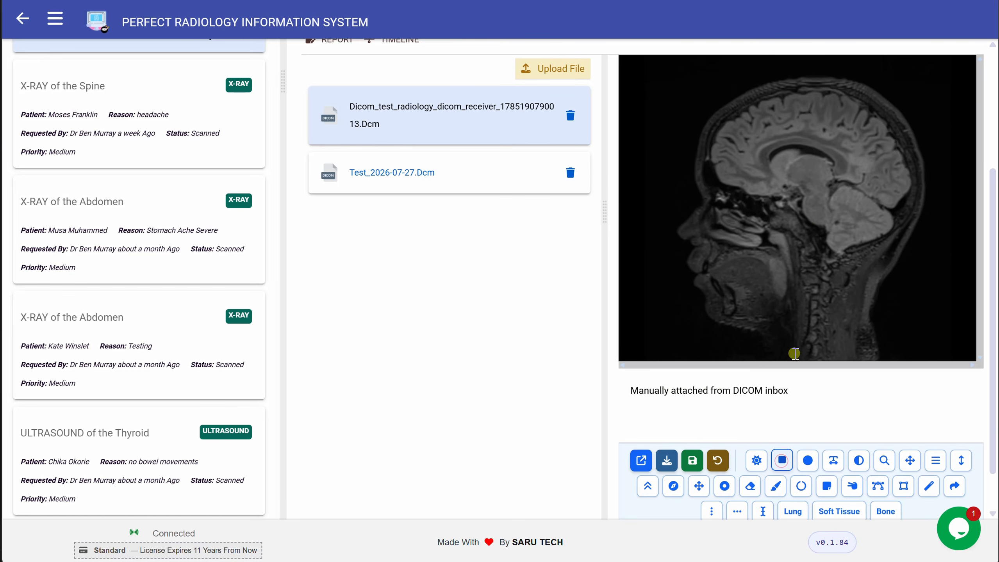
pyautogui.moveTo(807, 221); pyautogui.dragTo(693, 316)
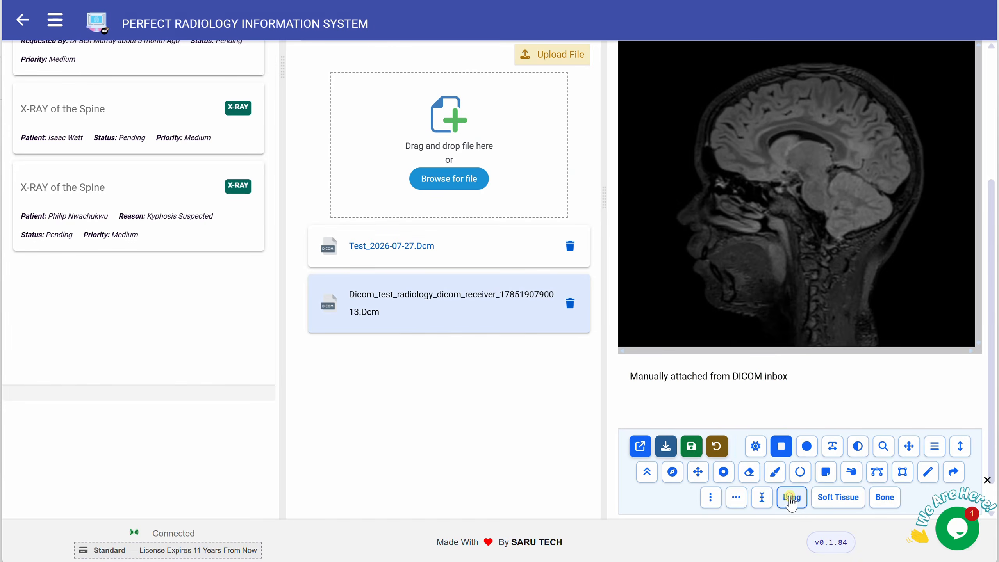
# Compare the Lung, Soft Tissue and Bone window presets on the head image, return to Soft Tissue, and try the circle tool.
pyautogui.click(791, 496)
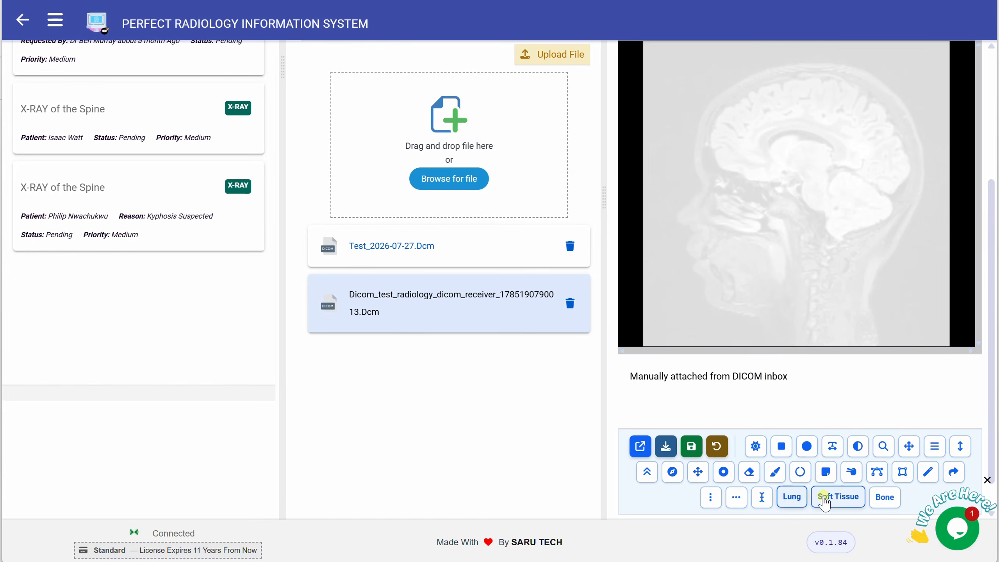
pyautogui.click(824, 499)
pyautogui.click(874, 499)
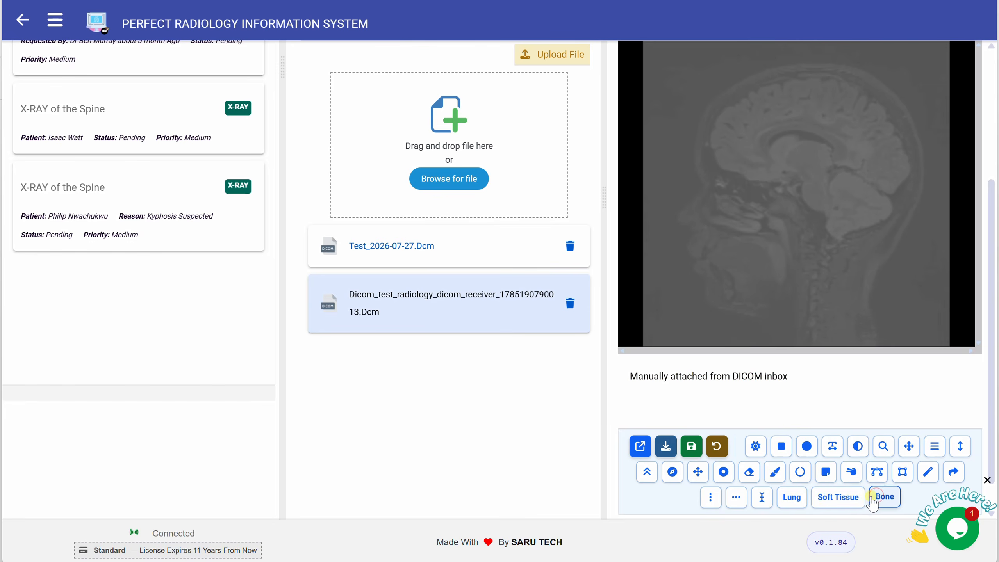
pyautogui.click(825, 497)
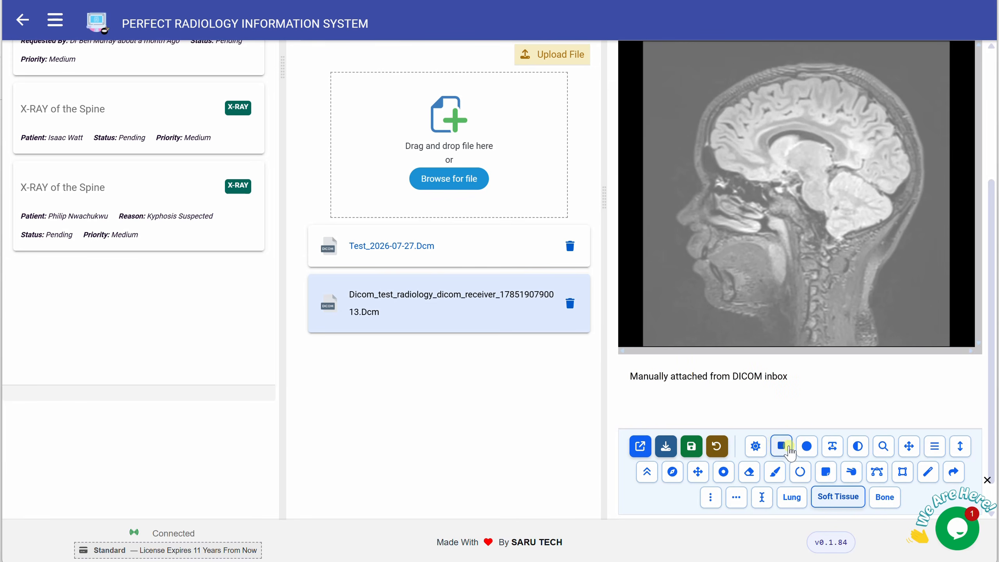
pyautogui.click(806, 447)
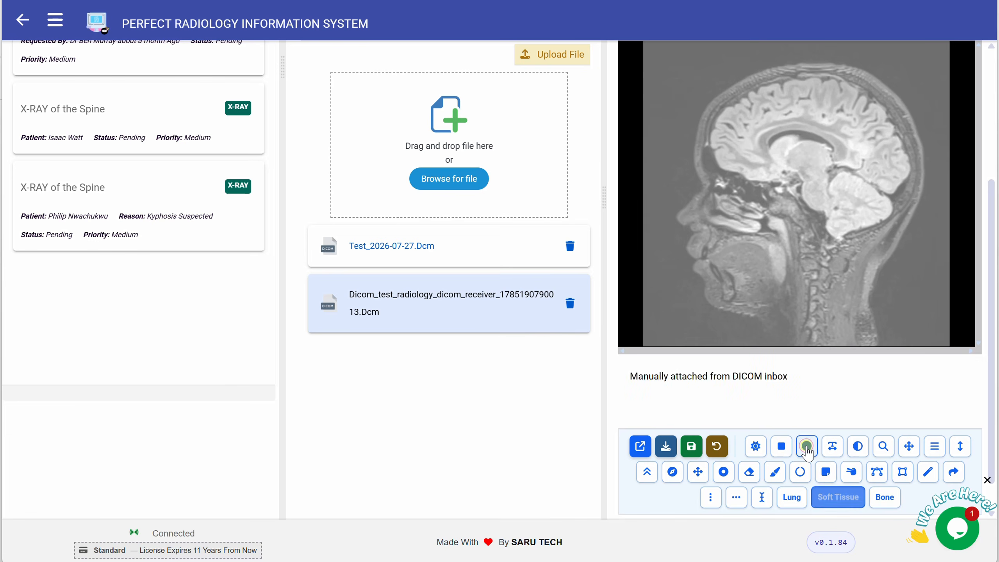
pyautogui.moveTo(765, 216)
pyautogui.mouseDown()
pyautogui.moveTo(811, 196)
pyautogui.moveTo(791, 177)
pyautogui.moveTo(770, 219)
pyautogui.moveTo(777, 223)
pyautogui.mouseUp()
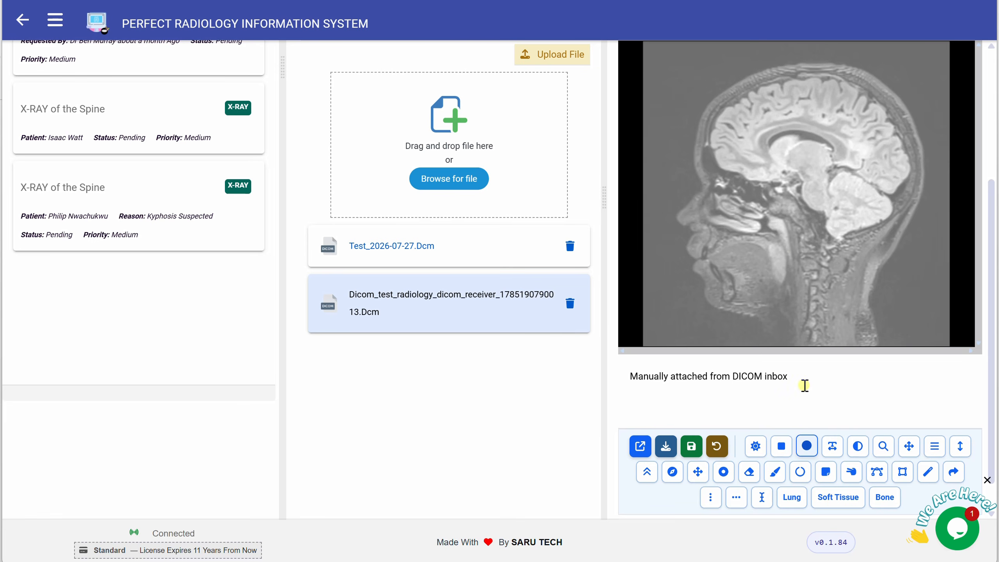
# Zoom in on the head image and pan it slightly within the viewer.
pyautogui.click(858, 447)
pyautogui.click(883, 446)
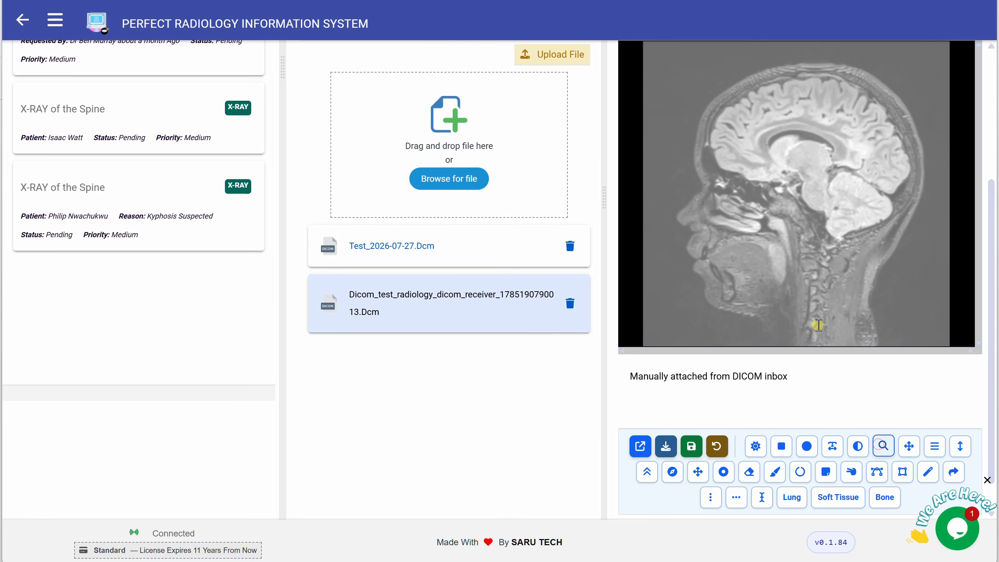
pyautogui.moveTo(788, 232); pyautogui.dragTo(817, 248)
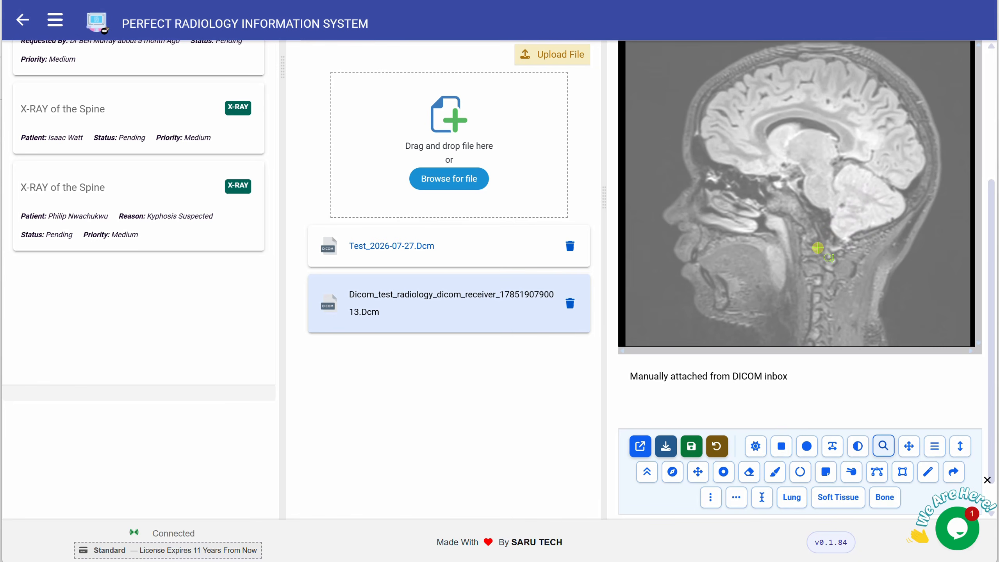
pyautogui.click(909, 447)
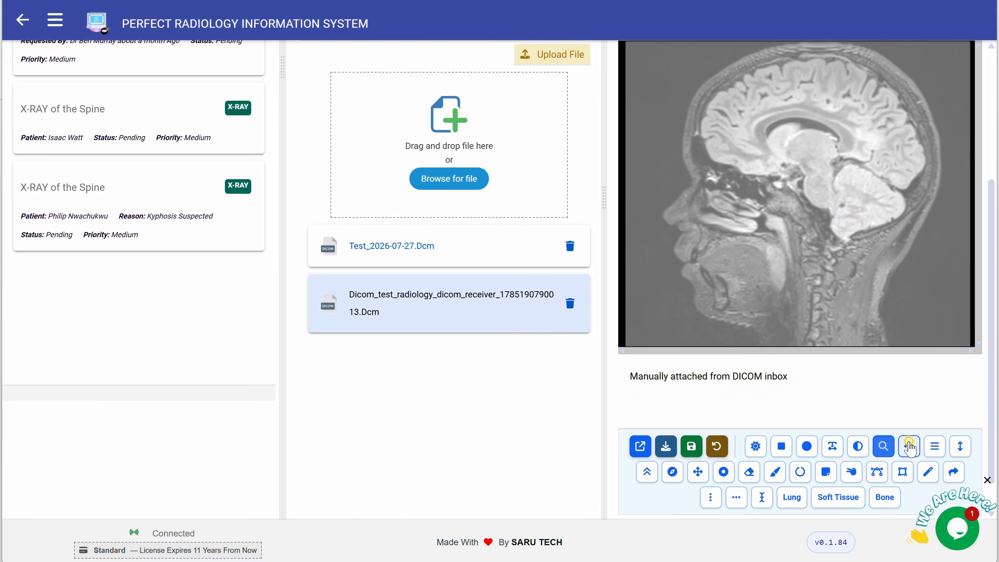
pyautogui.moveTo(823, 232); pyautogui.dragTo(807, 230)
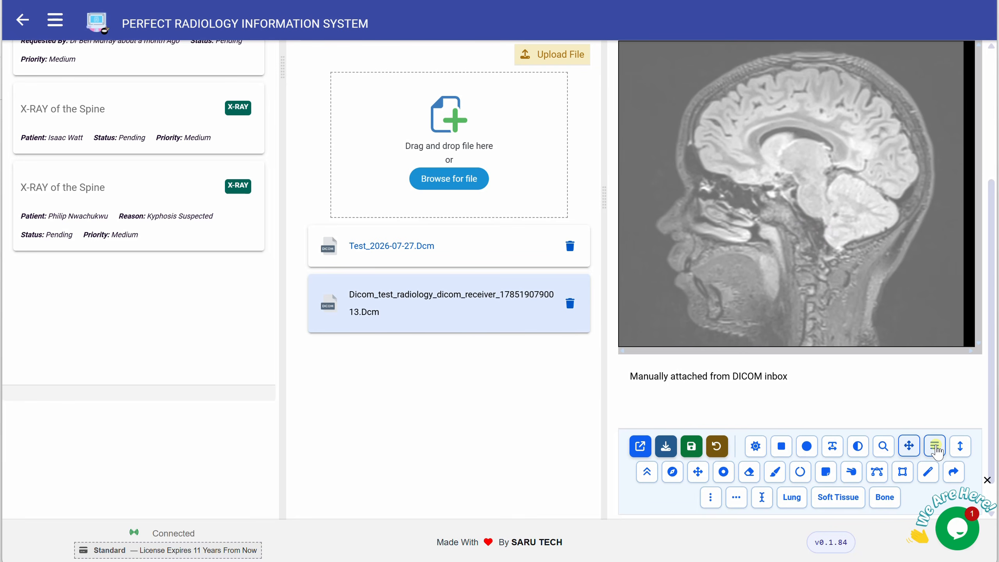
# Draw a length measurement of about 22 mm in the front of the brain and place an angle measurement below the cerebellum.
pyautogui.click(958, 447)
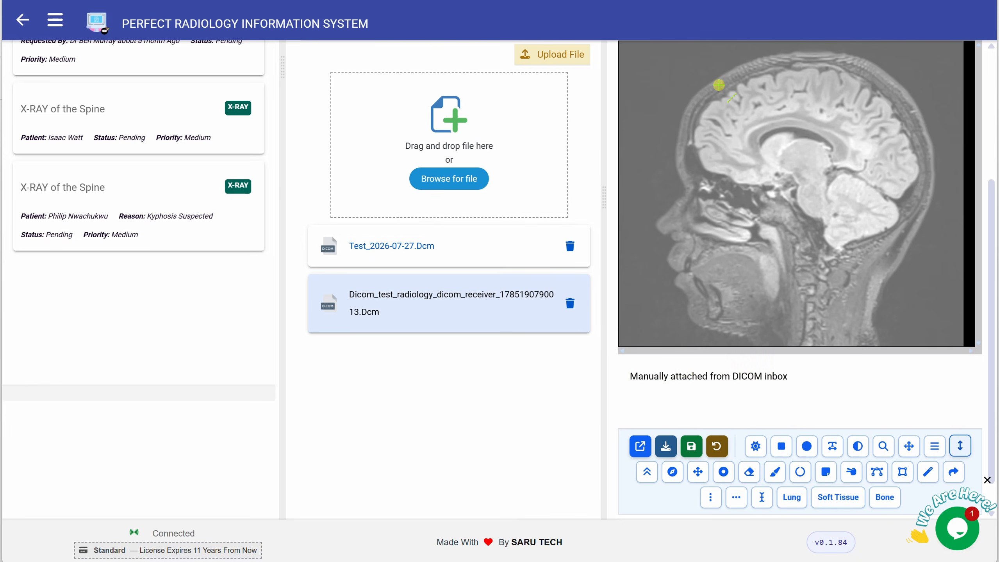
pyautogui.moveTo(726, 114); pyautogui.dragTo(742, 140)
pyautogui.click(670, 474)
pyautogui.click(647, 472)
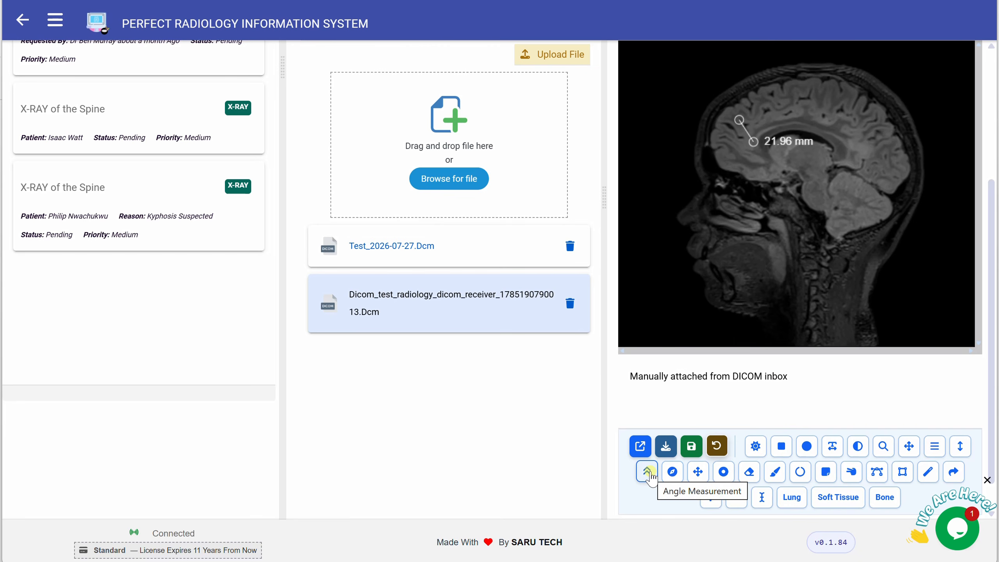
pyautogui.click(834, 226)
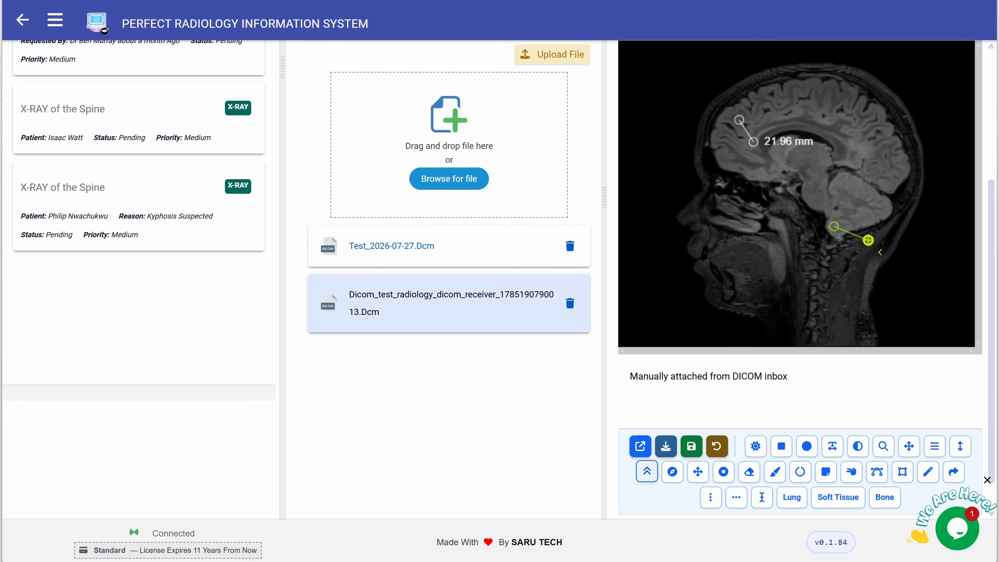
pyautogui.click(867, 240)
pyautogui.moveTo(843, 257); pyautogui.dragTo(838, 235)
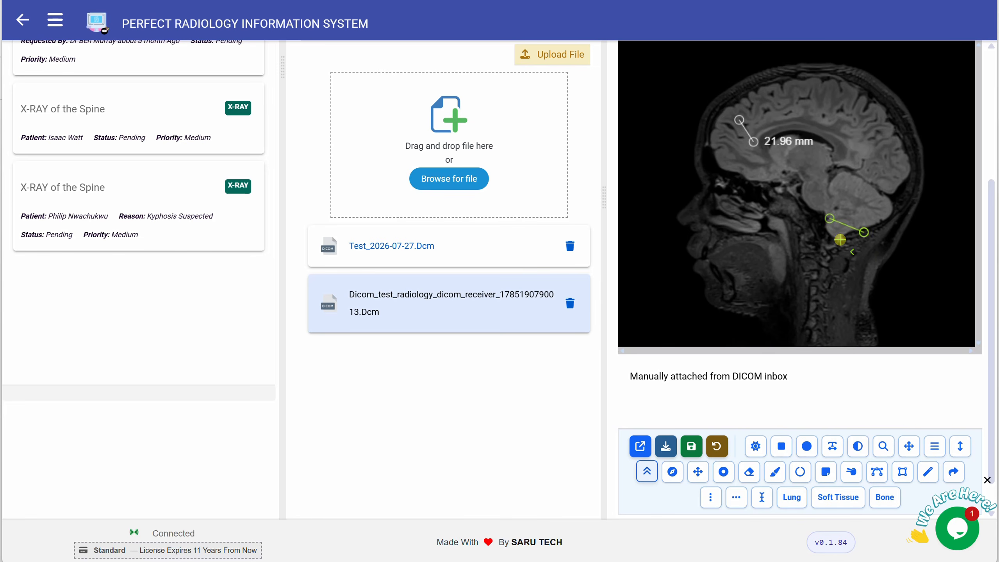
# Add a bidirectional measurement about 58 mm long and 29 mm wide across the skull base.
pyautogui.click(698, 471)
pyautogui.click(748, 189)
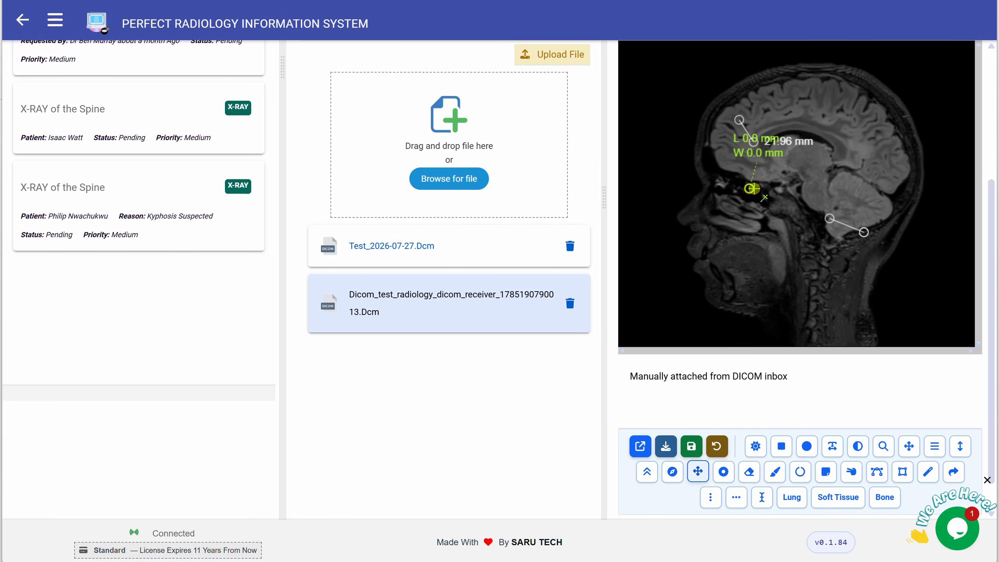
pyautogui.moveTo(751, 189); pyautogui.dragTo(818, 190)
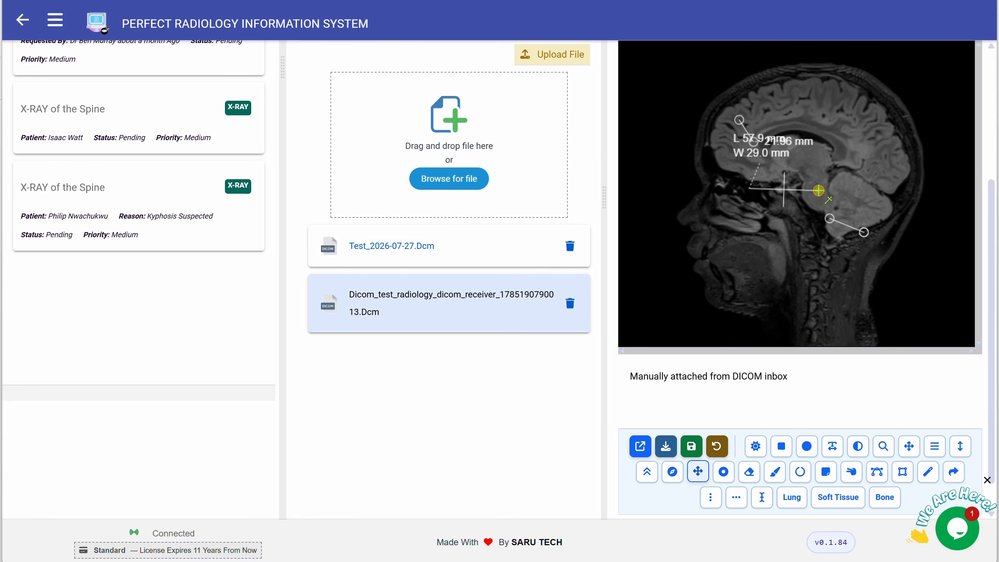
# Probe the pixel values in the cerebellum and in the brain tissue above it.
pyautogui.click(724, 472)
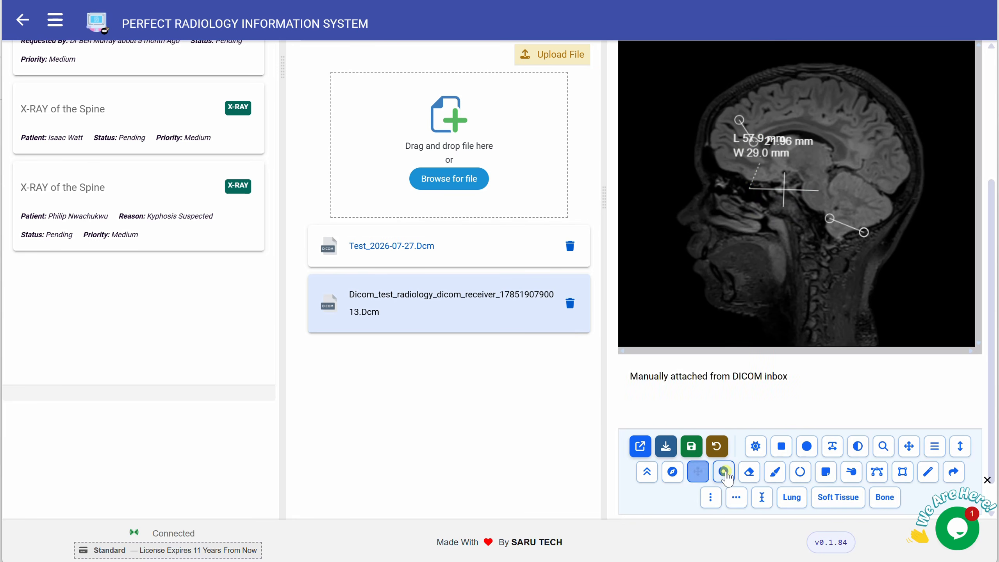
pyautogui.click(843, 201)
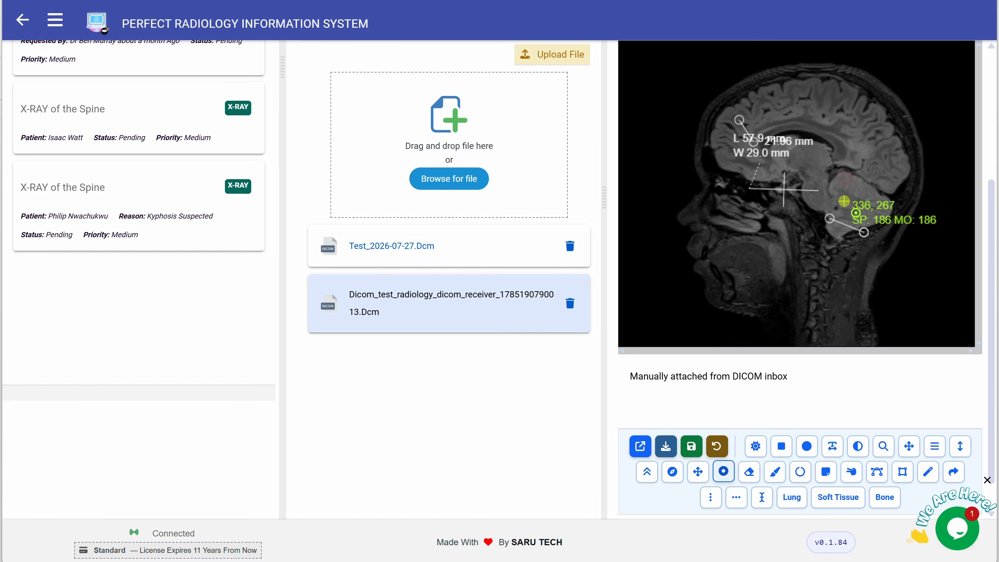
pyautogui.moveTo(843, 201); pyautogui.dragTo(844, 158)
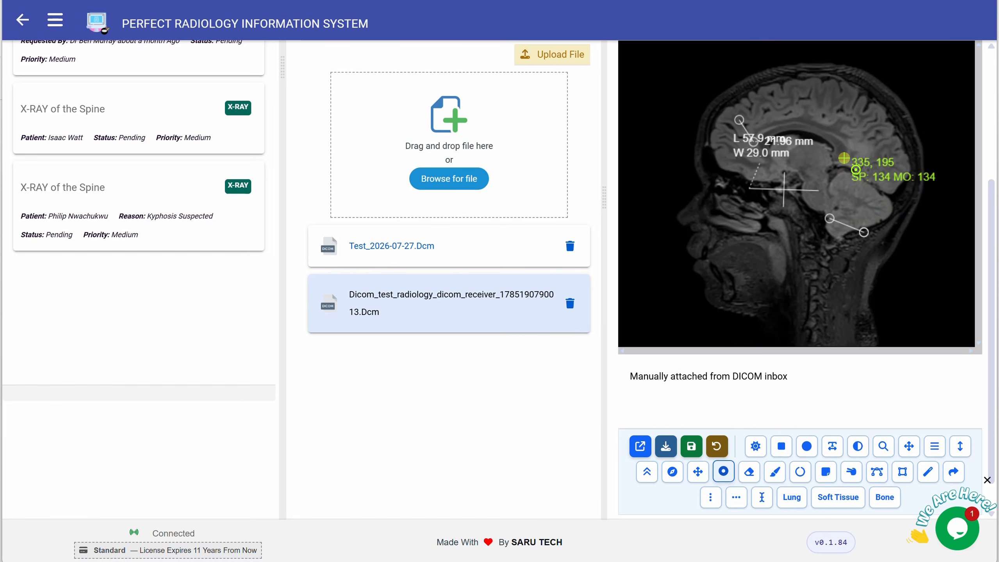
# Add an arrow annotation labelled "lesion" pointing at the cerebellum.
pyautogui.click(831, 448)
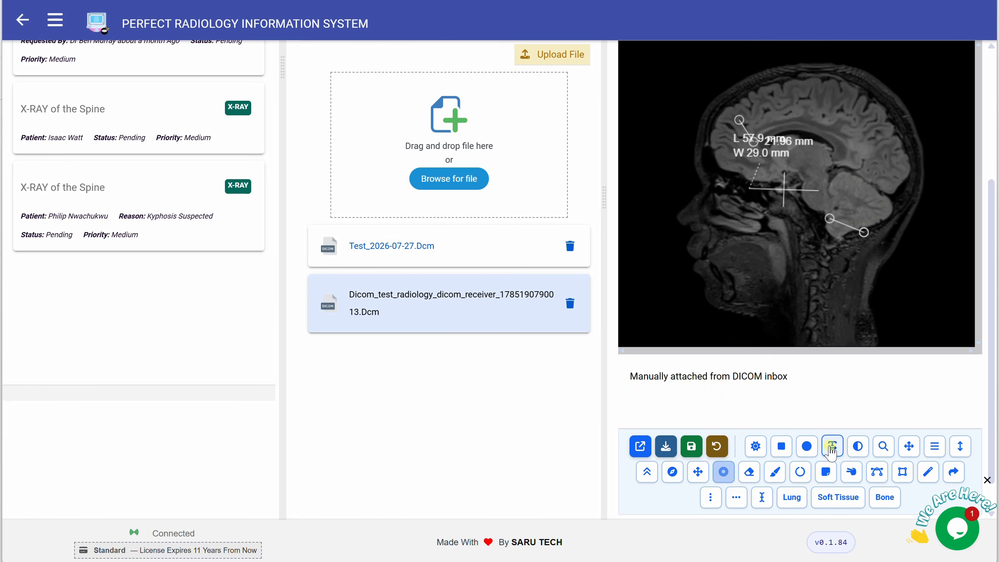
pyautogui.moveTo(837, 195); pyautogui.dragTo(830, 267)
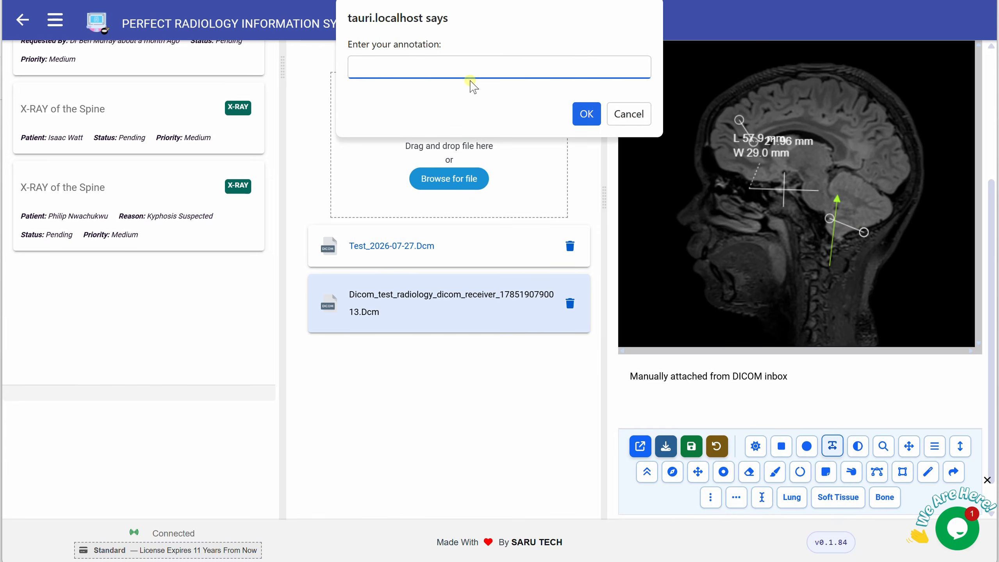
pyautogui.write('lesion')
pyautogui.click(587, 114)
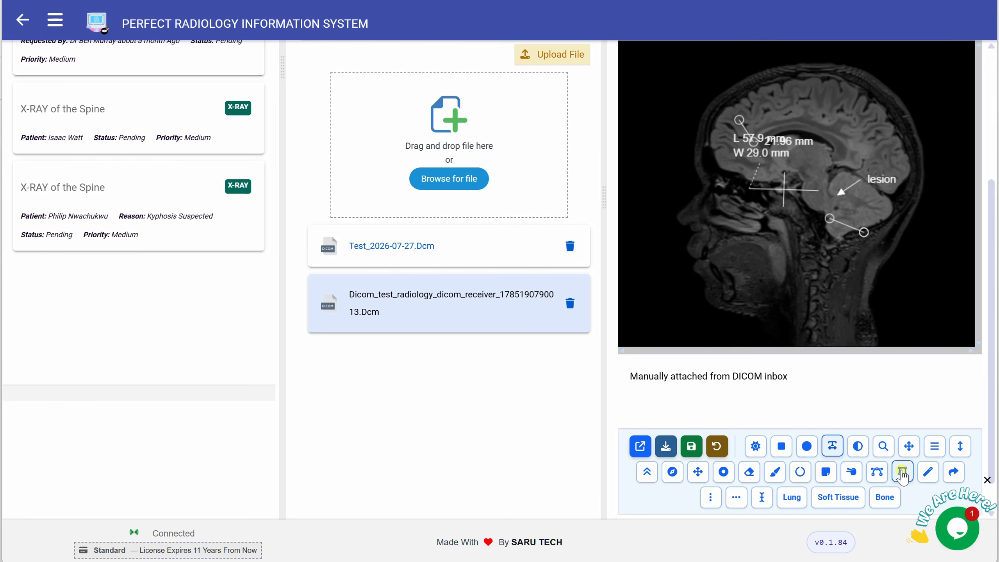
# Draw an elliptical region of interest of about 393 mm² in the central brain, above the lesion marker.
pyautogui.click(879, 472)
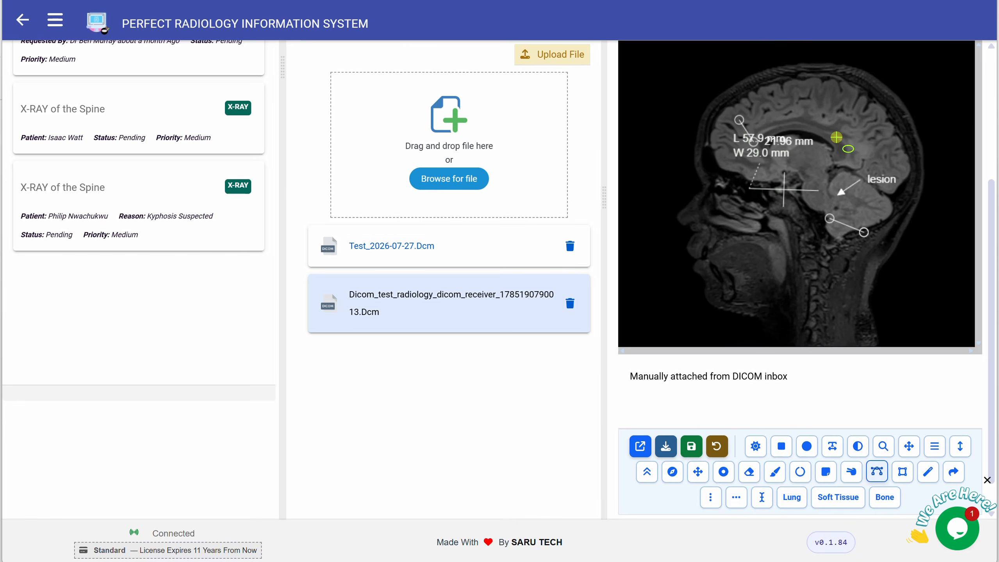
pyautogui.moveTo(837, 137); pyautogui.dragTo(813, 166)
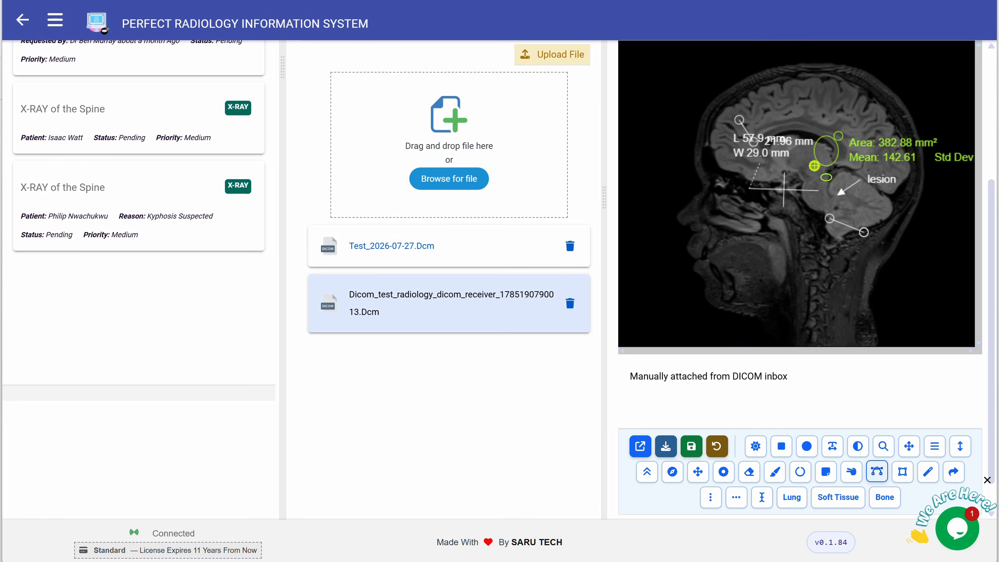
pyautogui.click(910, 451)
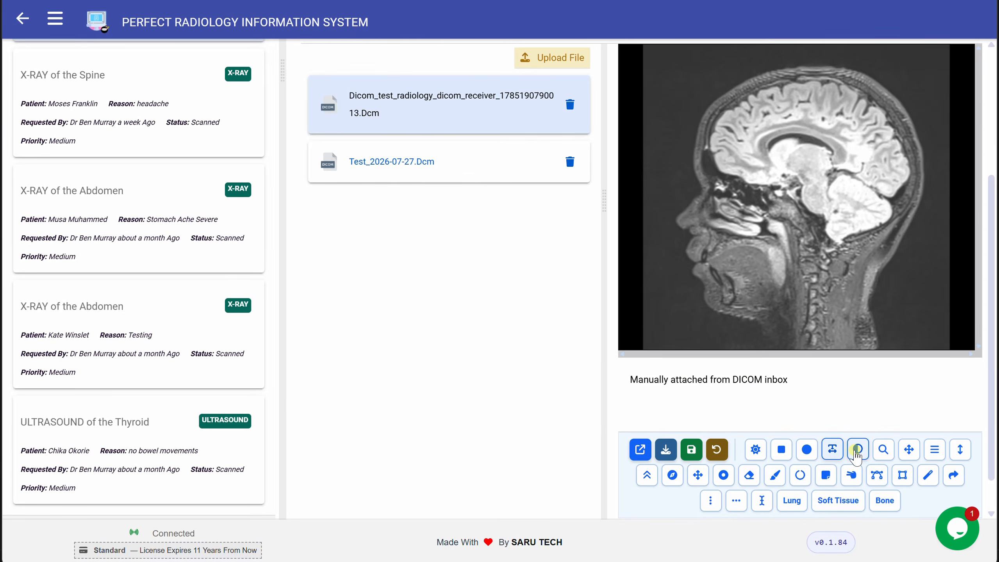
# Invert the head image's grayscale and restore it, and rotate the image through a full turn in 90° increments.
pyautogui.click(856, 453)
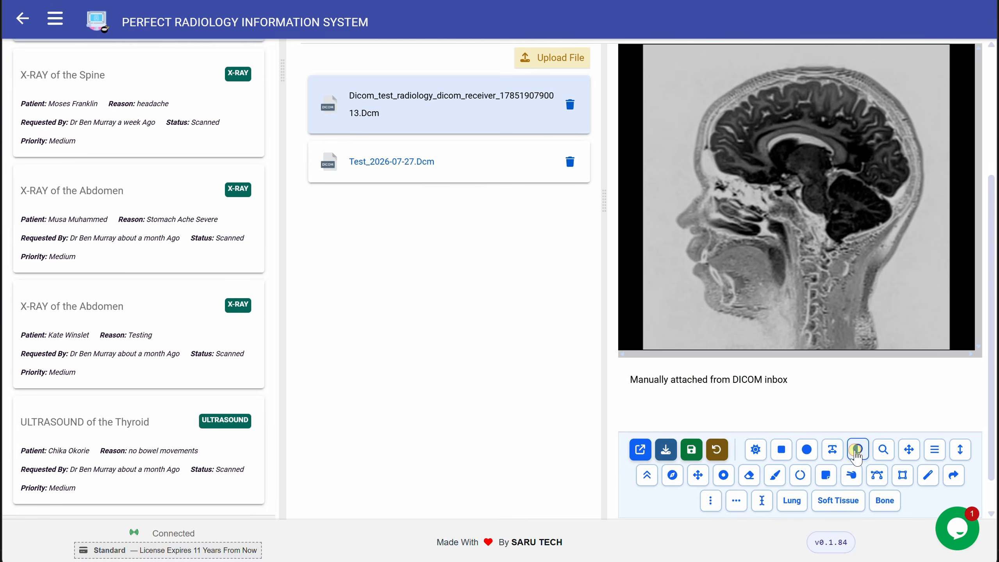
pyautogui.click(856, 454)
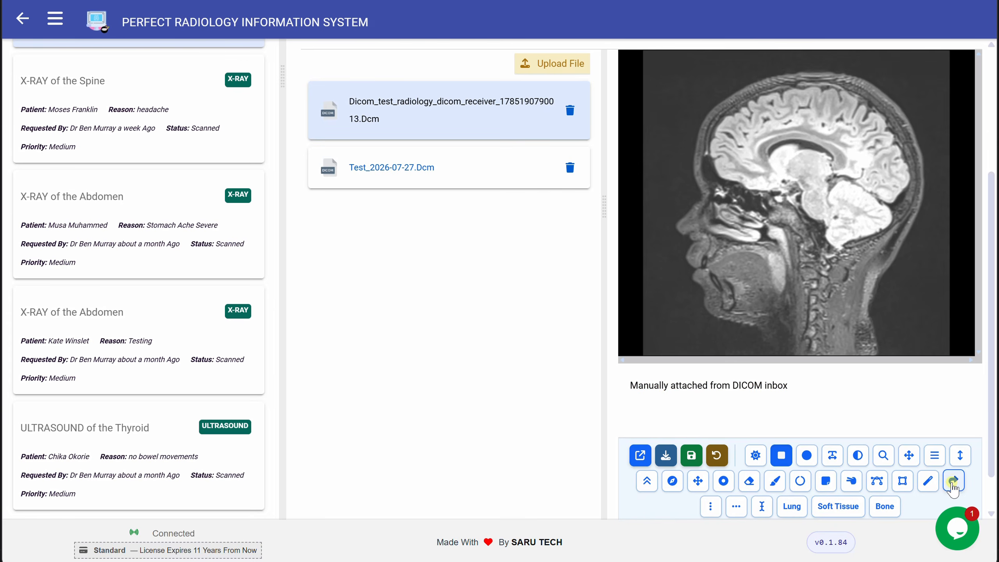
pyautogui.click(952, 481)
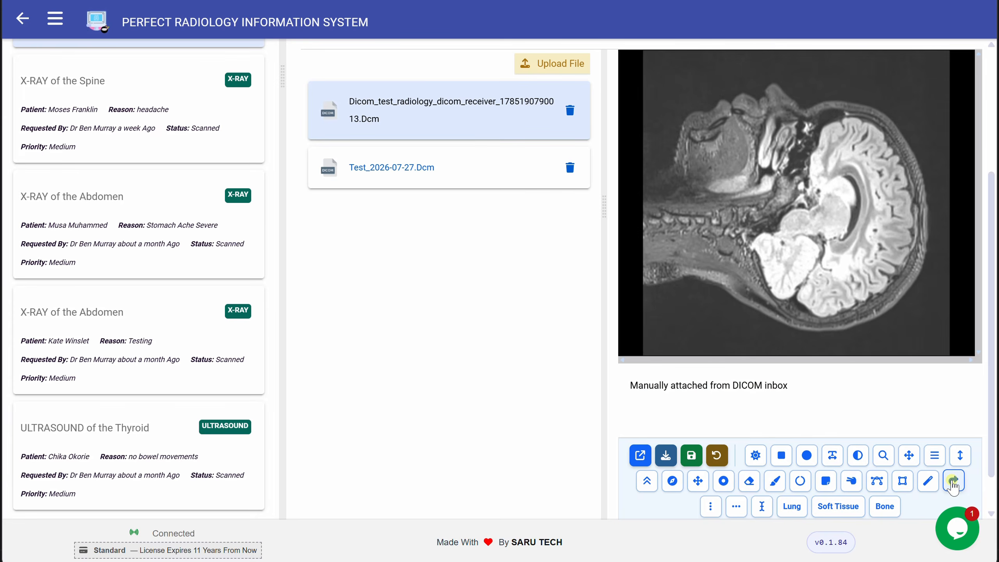
pyautogui.click(952, 481)
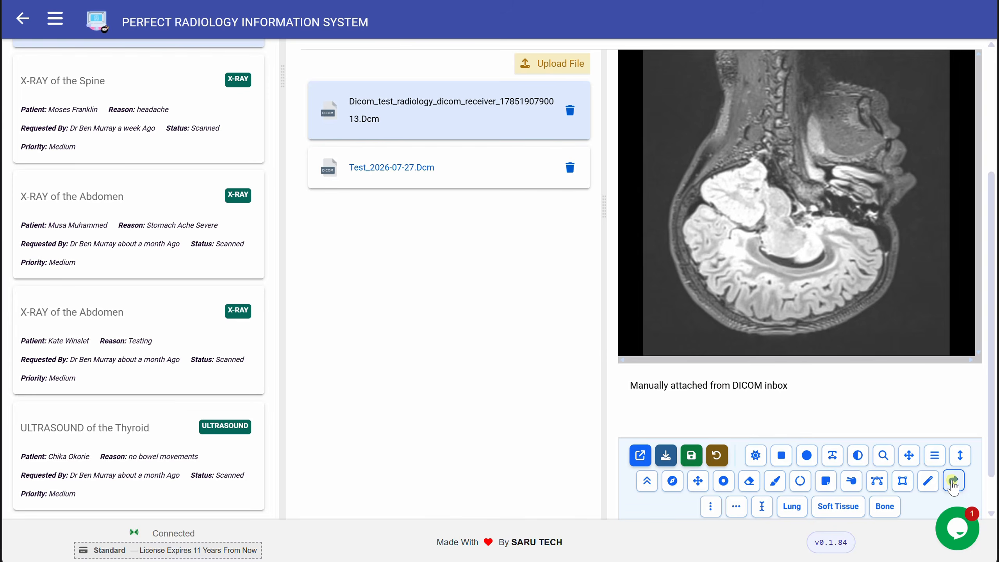
pyautogui.click(952, 481)
pyautogui.click(952, 481)
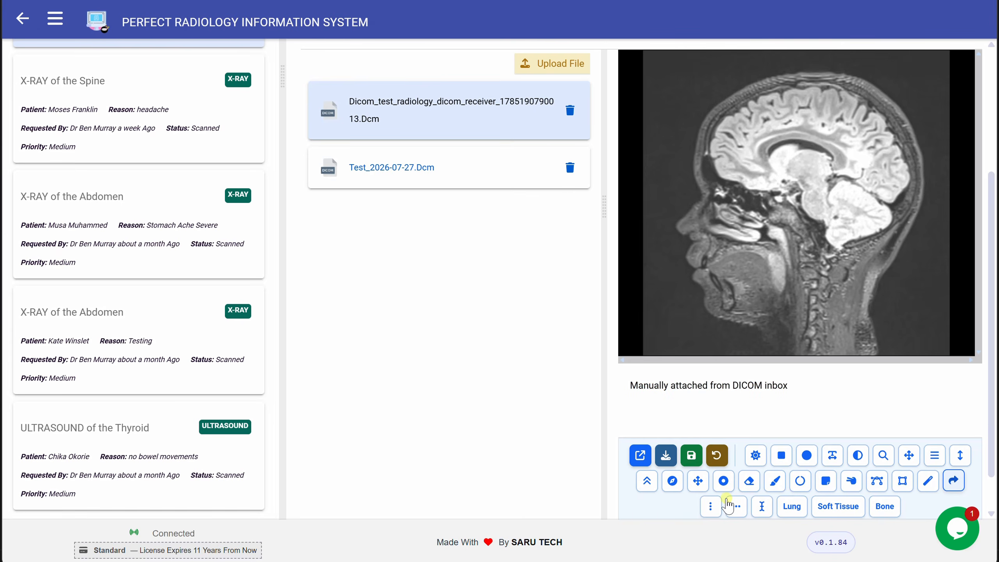
# Try the vertical and horizontal flip tools on the head image.
pyautogui.click(712, 507)
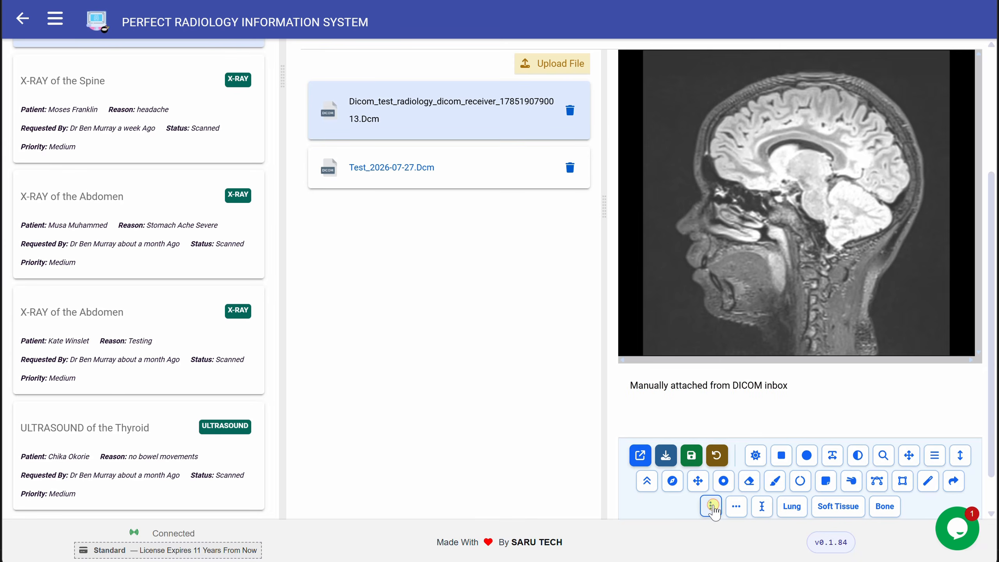
pyautogui.click(734, 507)
pyautogui.click(733, 507)
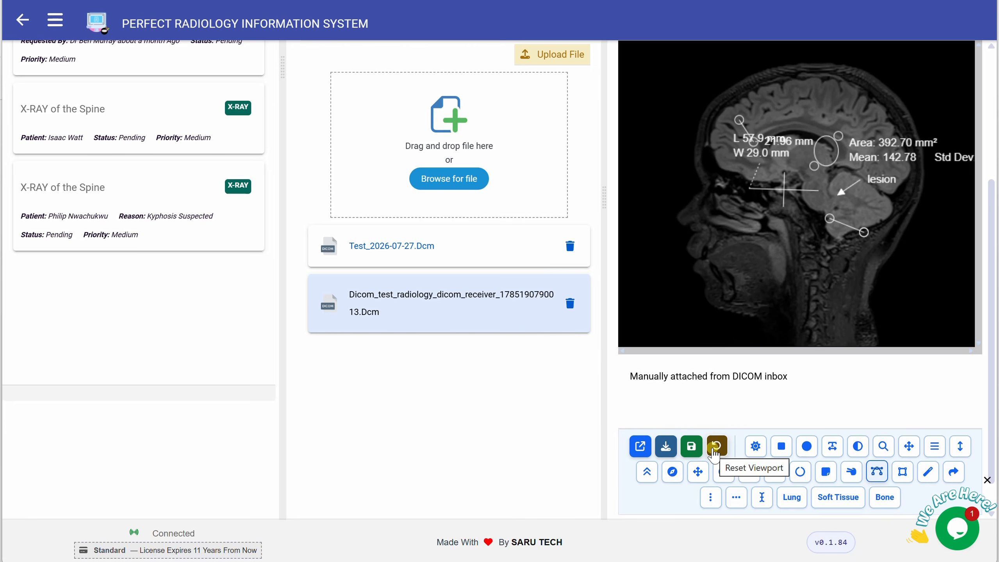
# Save the measurements and annotations drawn on the head image.
pyautogui.click(689, 448)
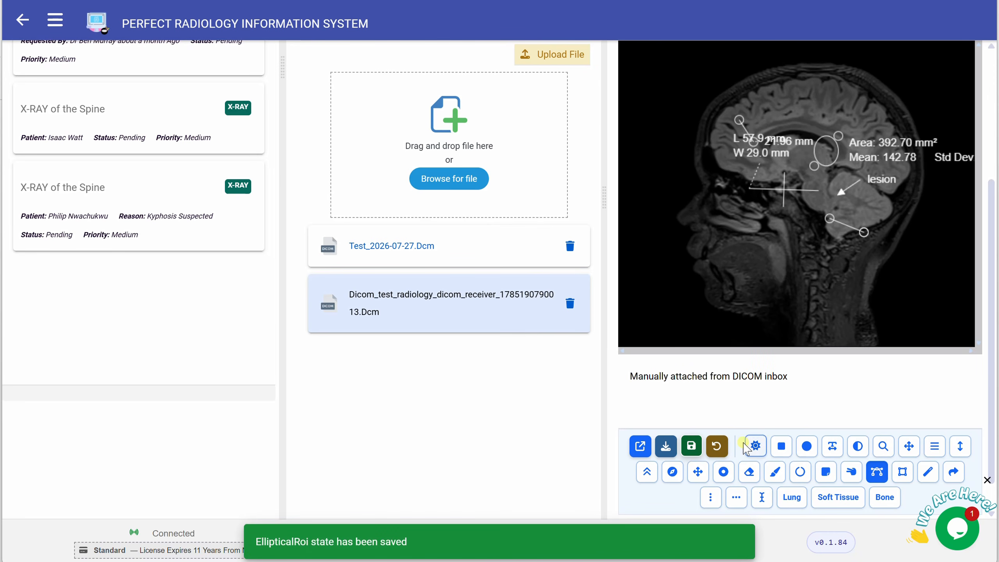
pyautogui.click(641, 447)
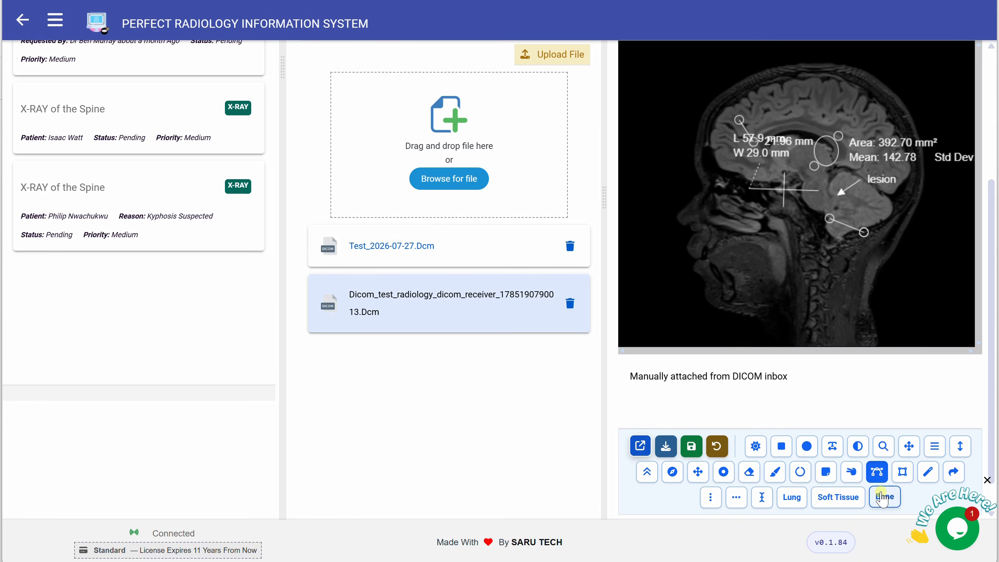
pyautogui.scroll(3, 990, 219)
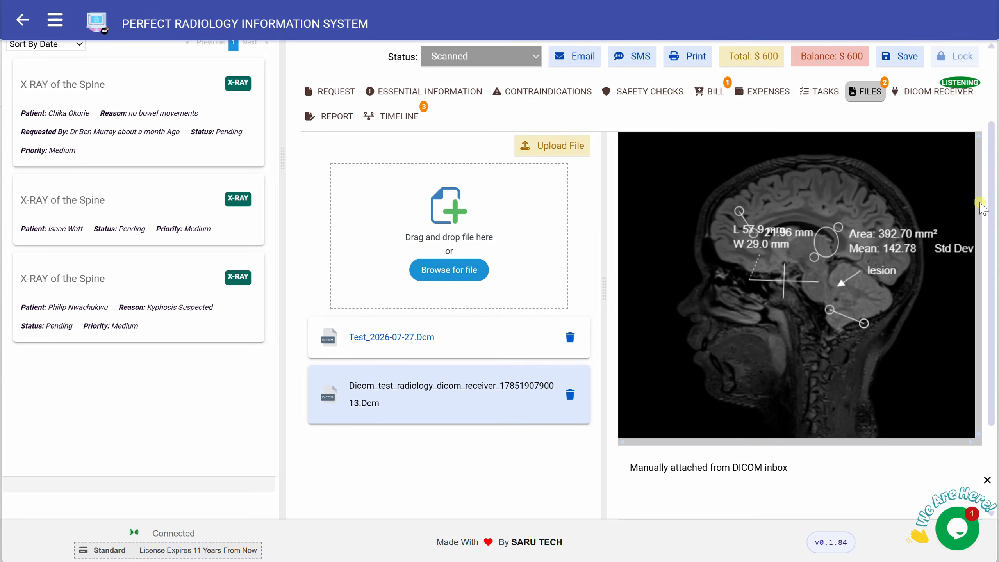
pyautogui.scroll(3, 990, 221)
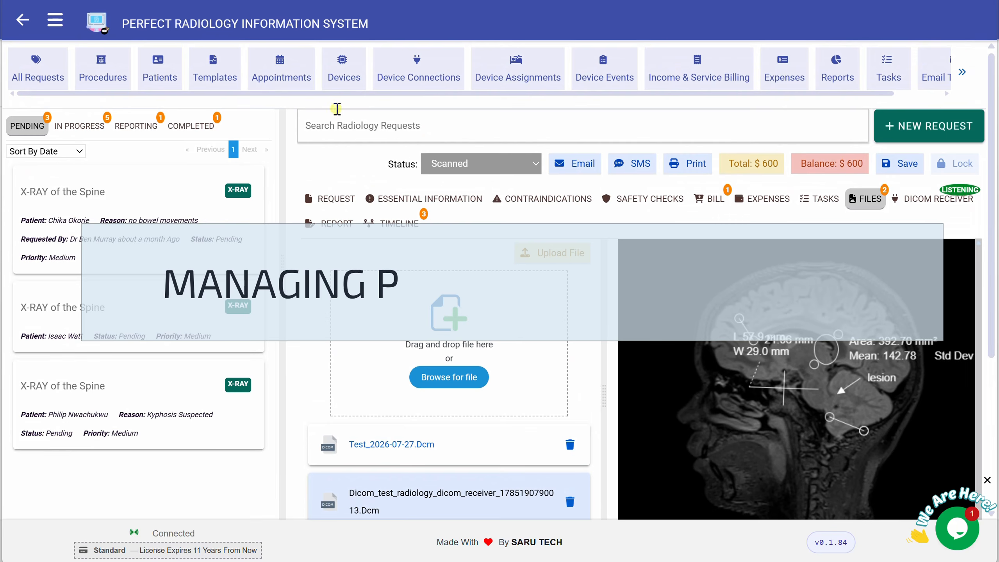
# Open the radiology procedures list and view the blank form for a new procedure and the X-RAY of the Spine entry.
pyautogui.click(113, 77)
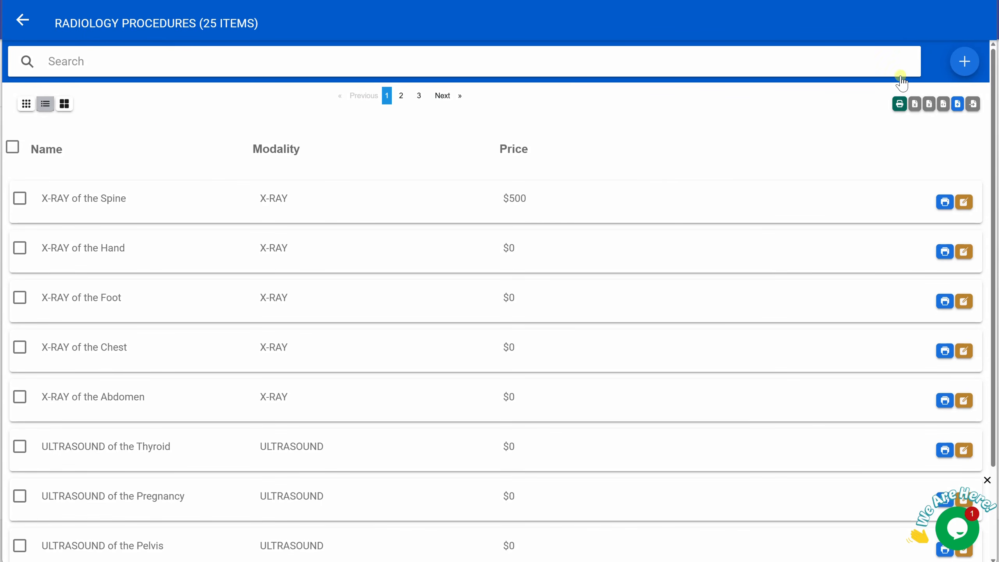
pyautogui.click(964, 62)
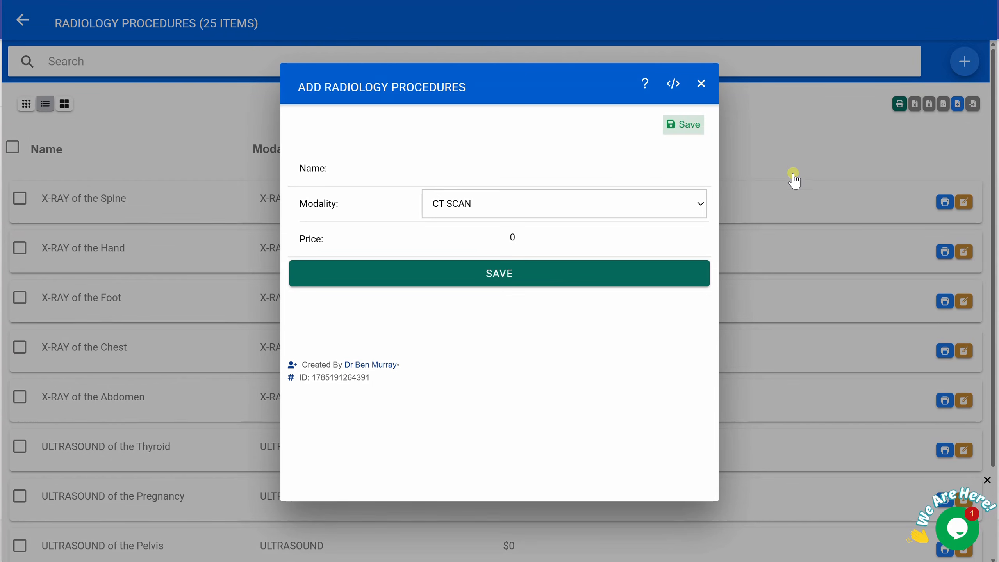
pyautogui.click(800, 167)
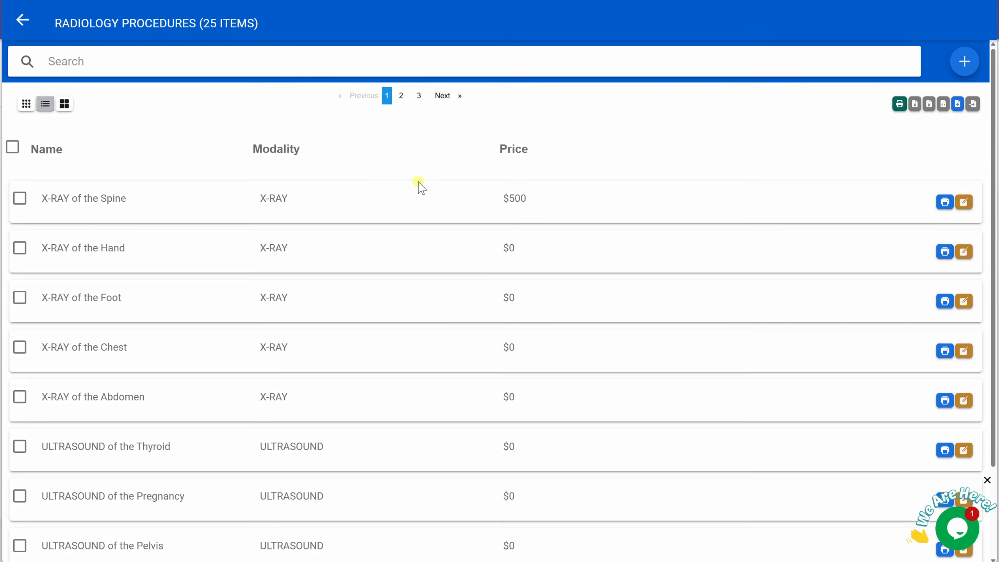
pyautogui.click(317, 198)
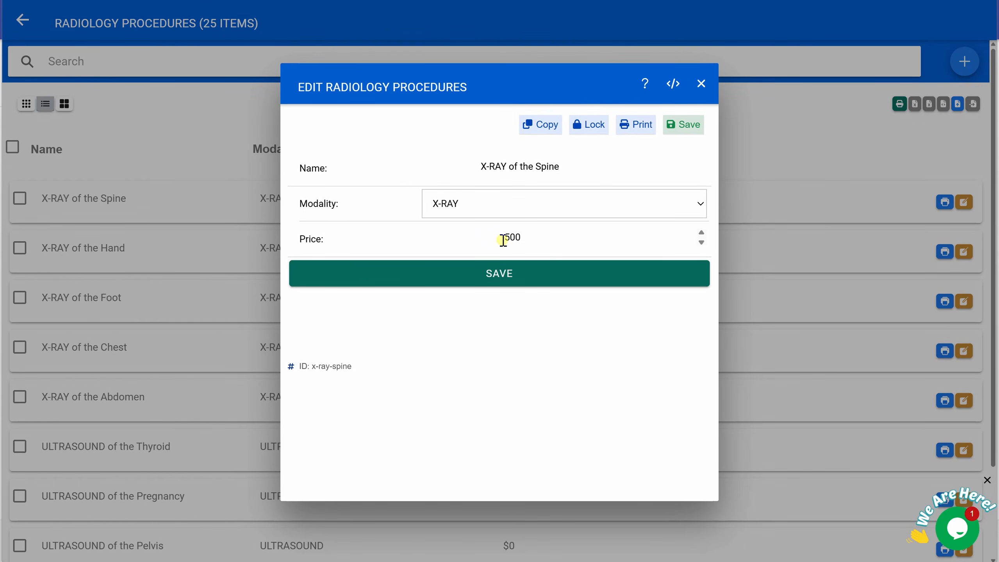
pyautogui.click(702, 85)
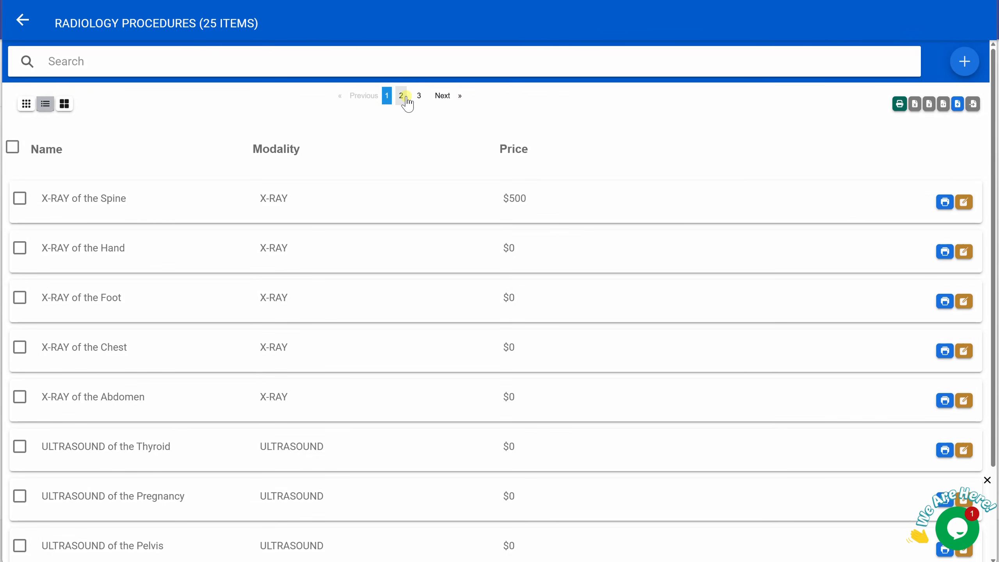
# Browse all pages of the procedures list and check the X-RAY of the Spine entry again before returning to the requests.
pyautogui.click(403, 96)
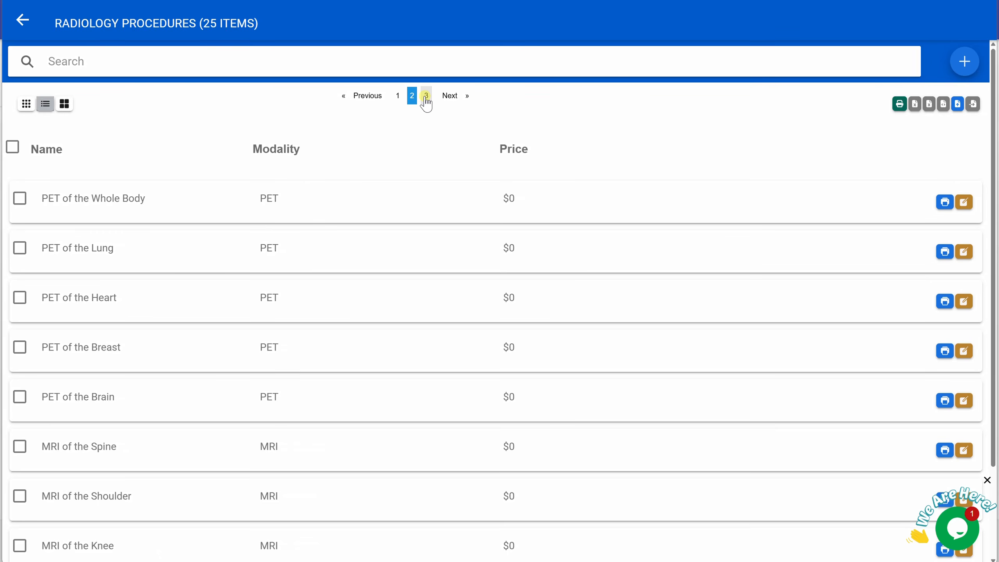
pyautogui.click(426, 96)
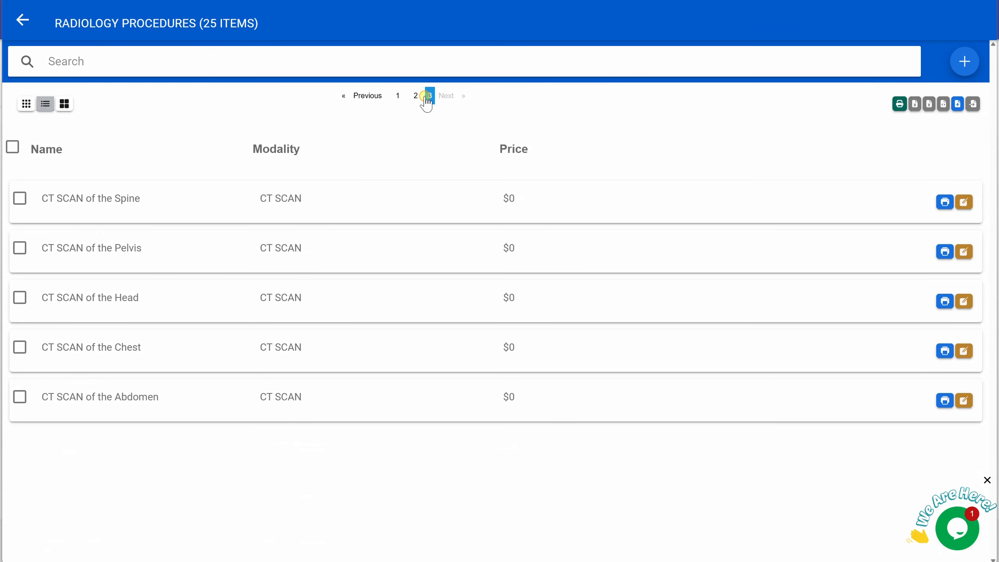
pyautogui.click(395, 96)
pyautogui.click(303, 202)
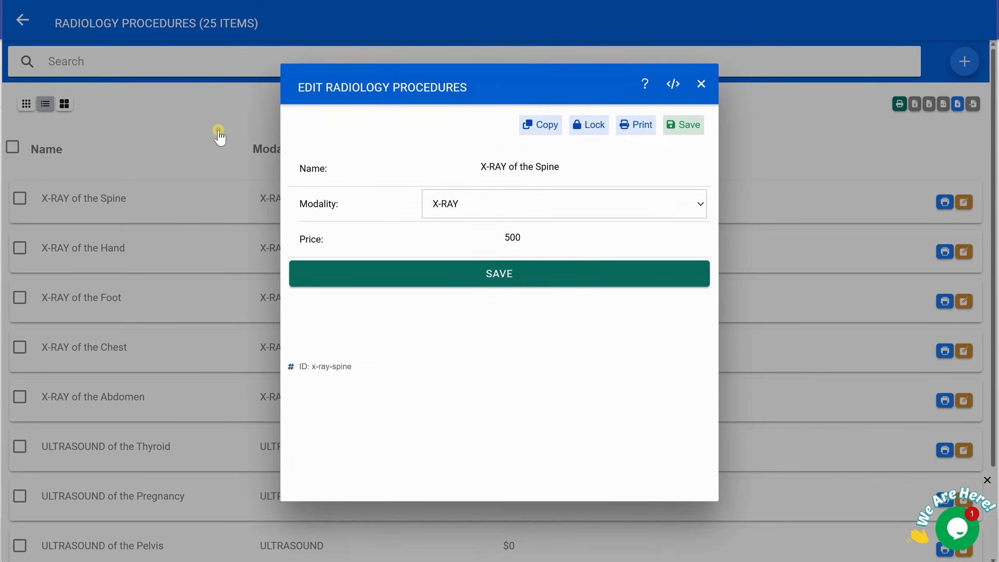
pyautogui.click(219, 136)
pyautogui.click(22, 20)
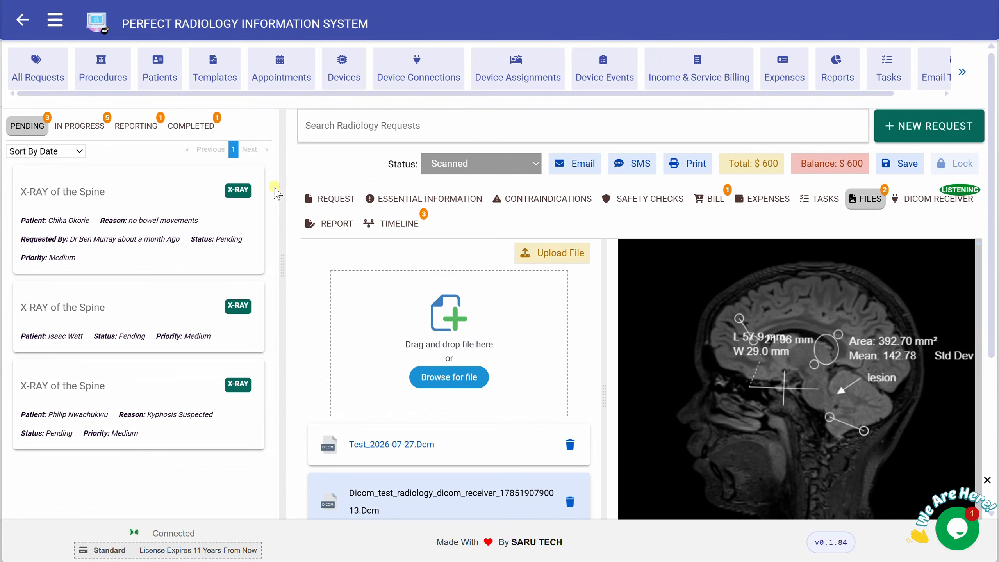
# Look at the procedure choices in the CT SCAN of the Head request's details and view the request's bill.
pyautogui.click(324, 198)
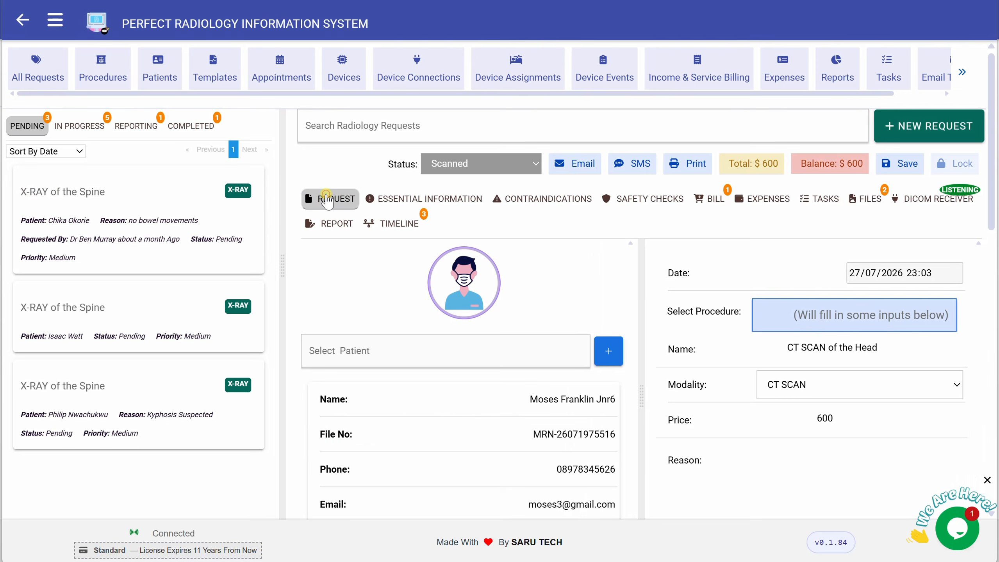
pyautogui.click(792, 327)
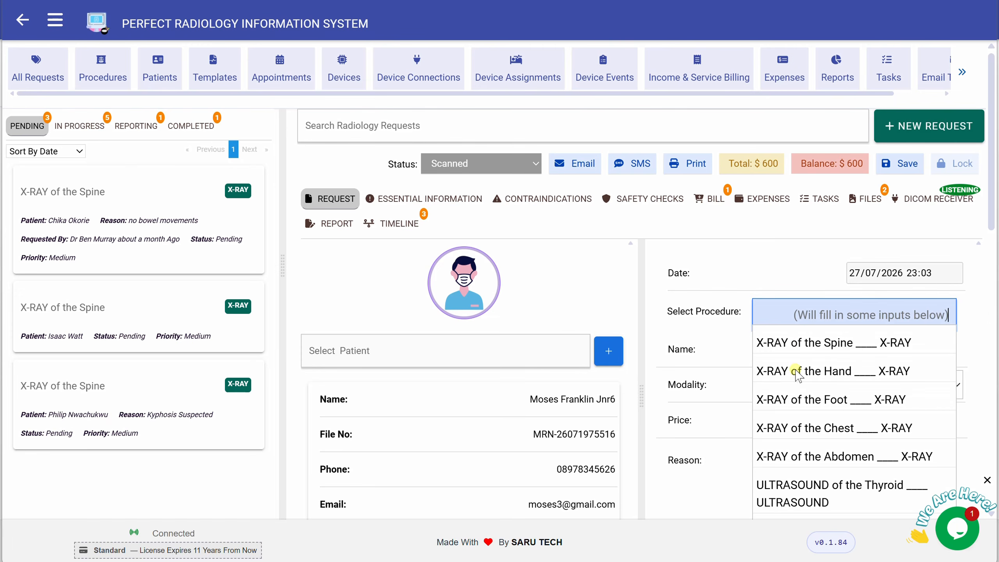
pyautogui.click(713, 391)
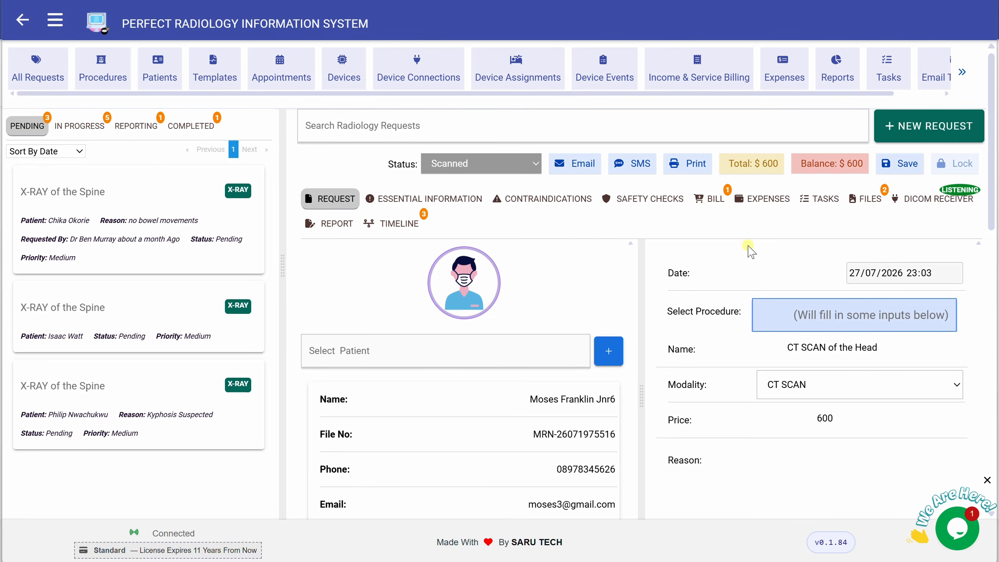
pyautogui.click(720, 201)
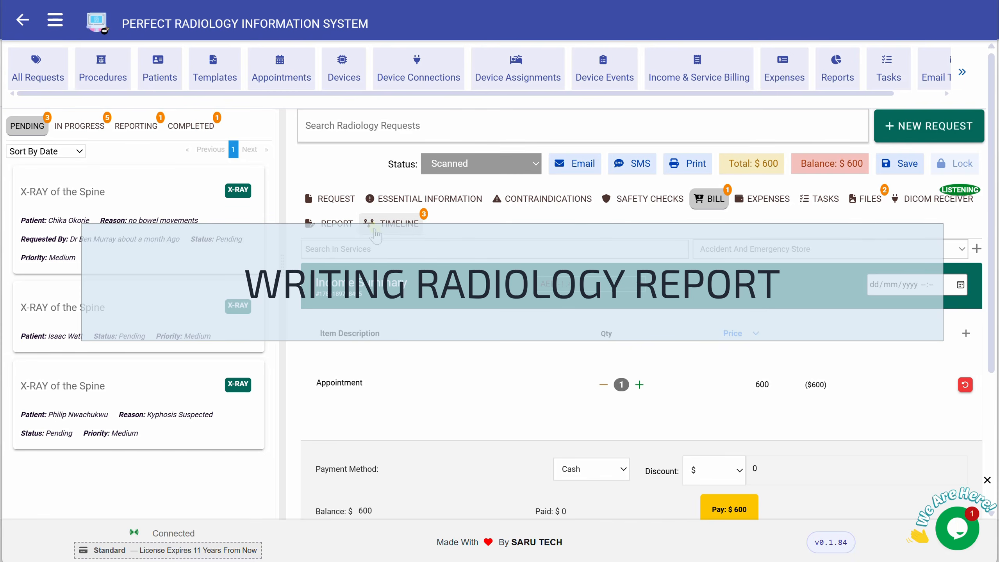
# Fill the request's report from the "CT Neck and Head Vessels – Normal" template, found by searching for "ct".
pyautogui.click(330, 225)
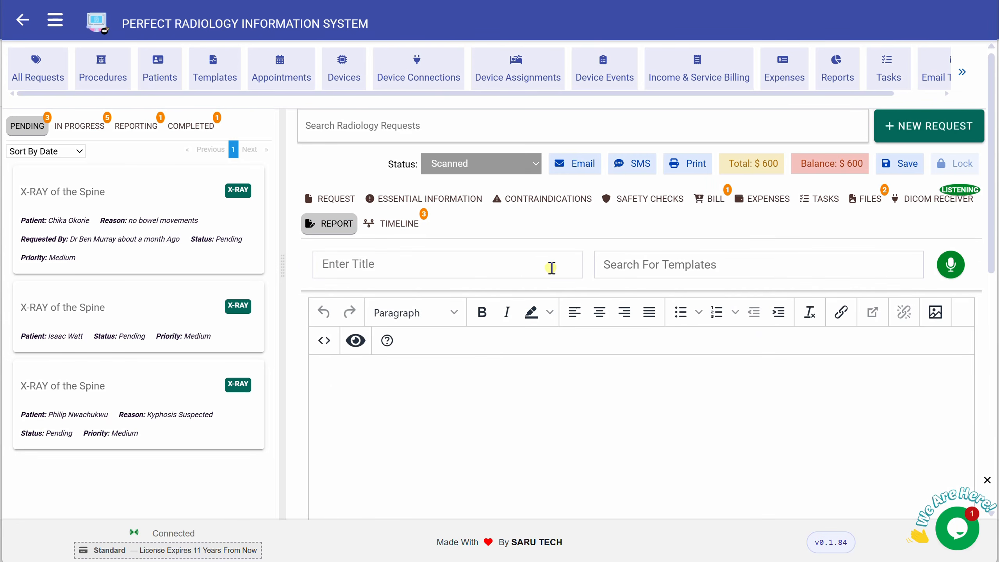
pyautogui.click(632, 260)
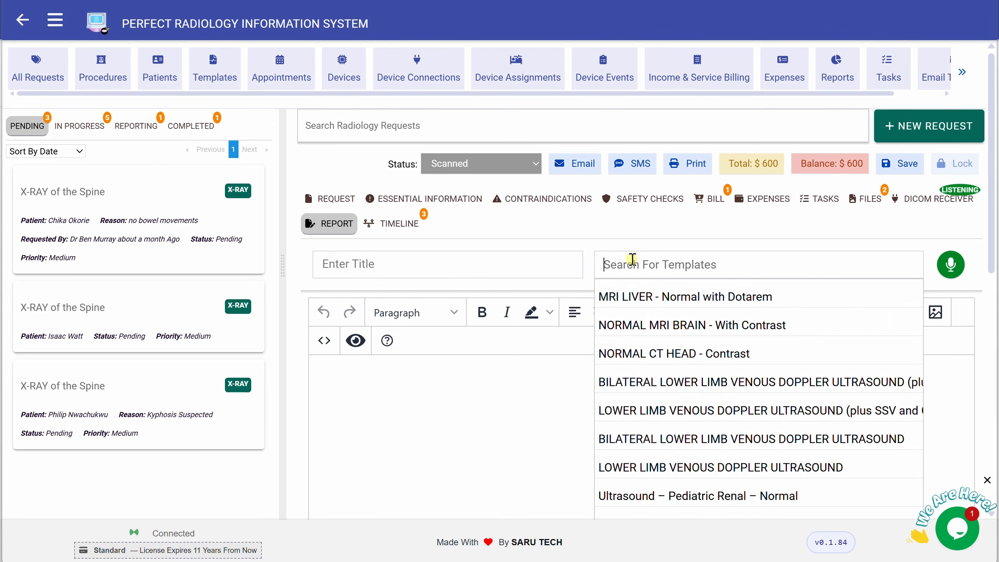
pyautogui.write('ct')
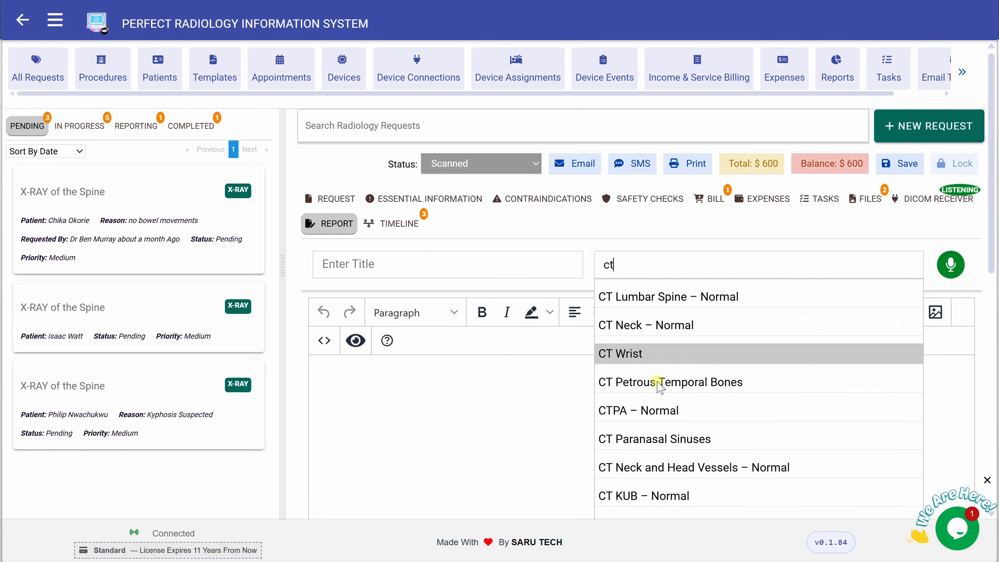
pyautogui.click(659, 467)
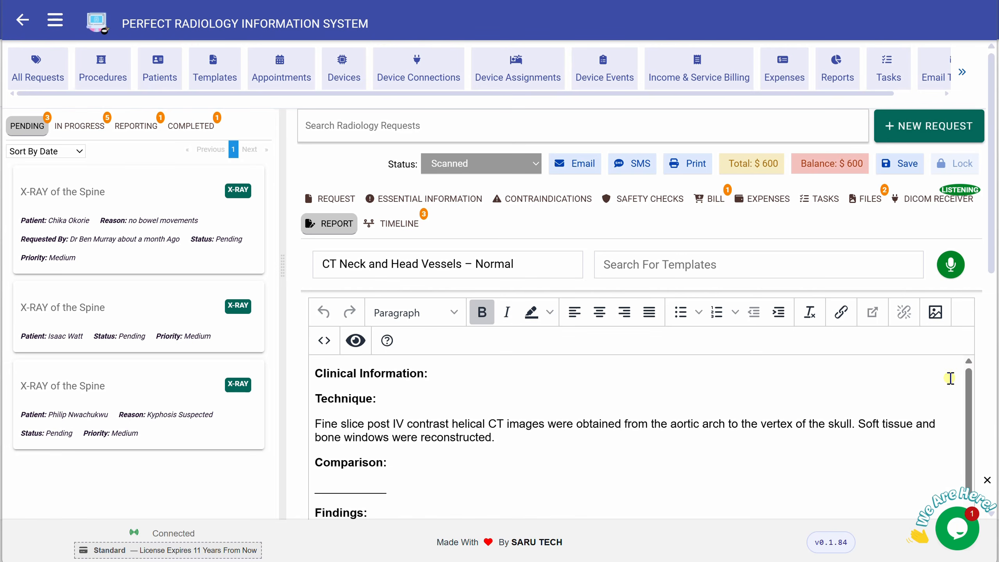
# Save the request with its report and set the request status to Reported.
pyautogui.moveTo(990, 265); pyautogui.dragTo(918, 185)
pyautogui.click(905, 168)
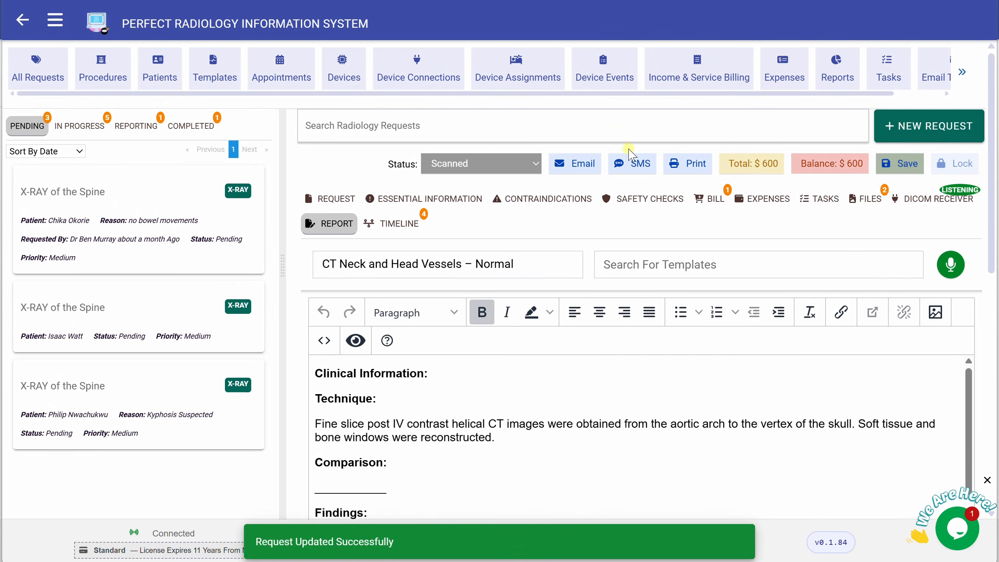
pyautogui.click(528, 163)
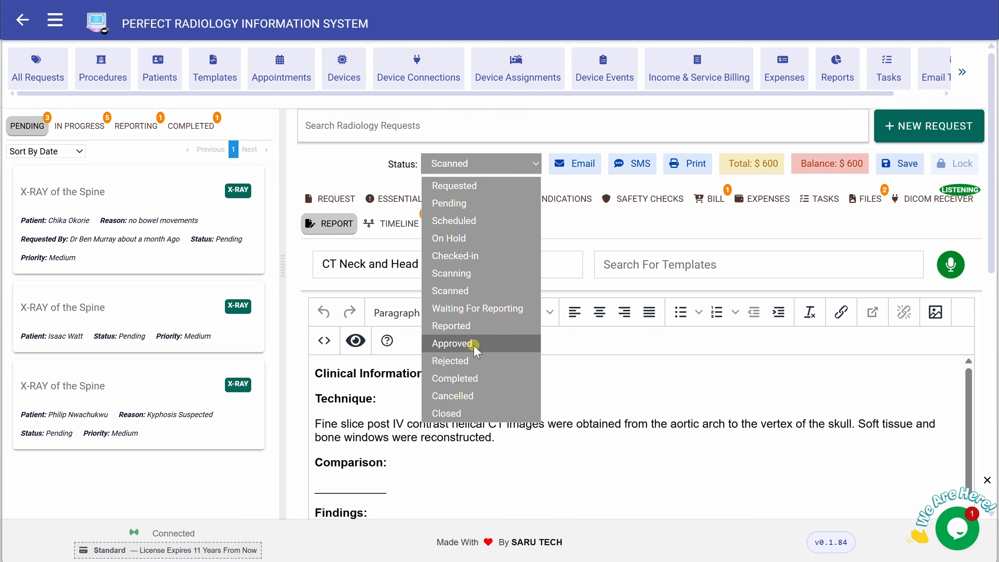
pyautogui.click(477, 330)
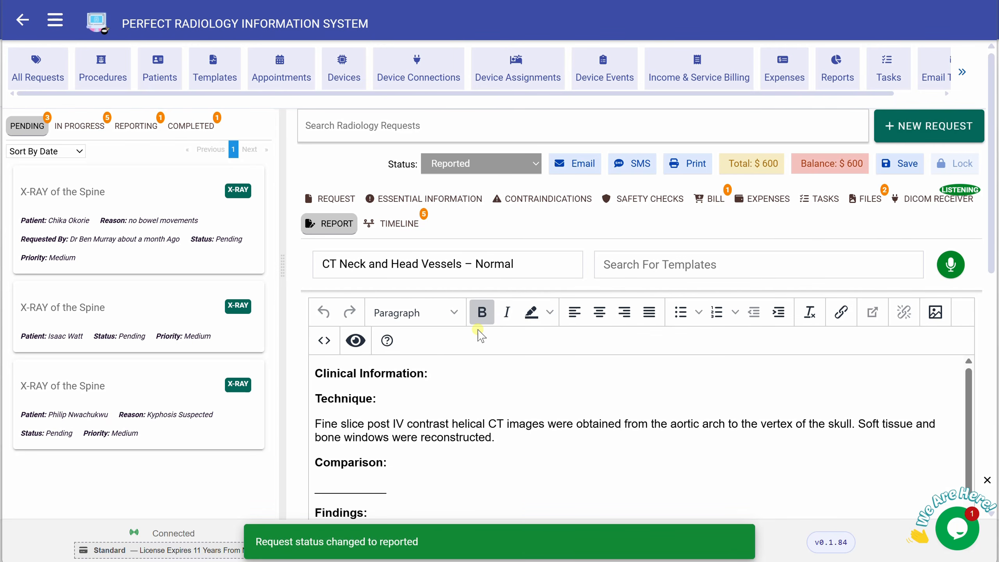
# Review the request's printable report down to the approval signature area, and return to the request.
pyautogui.click(684, 176)
pyautogui.scroll(-10, 968, 348)
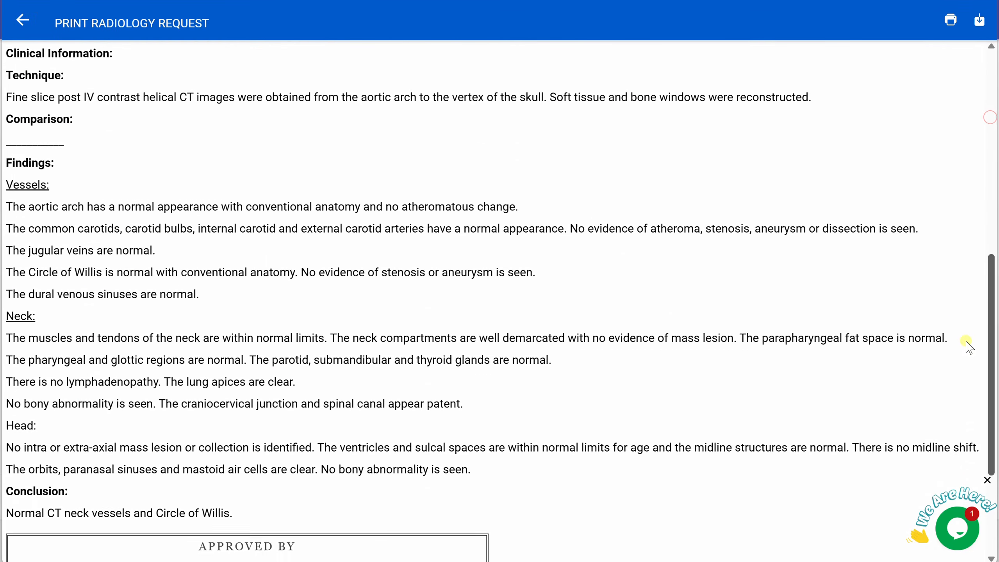
pyautogui.scroll(-5, 969, 348)
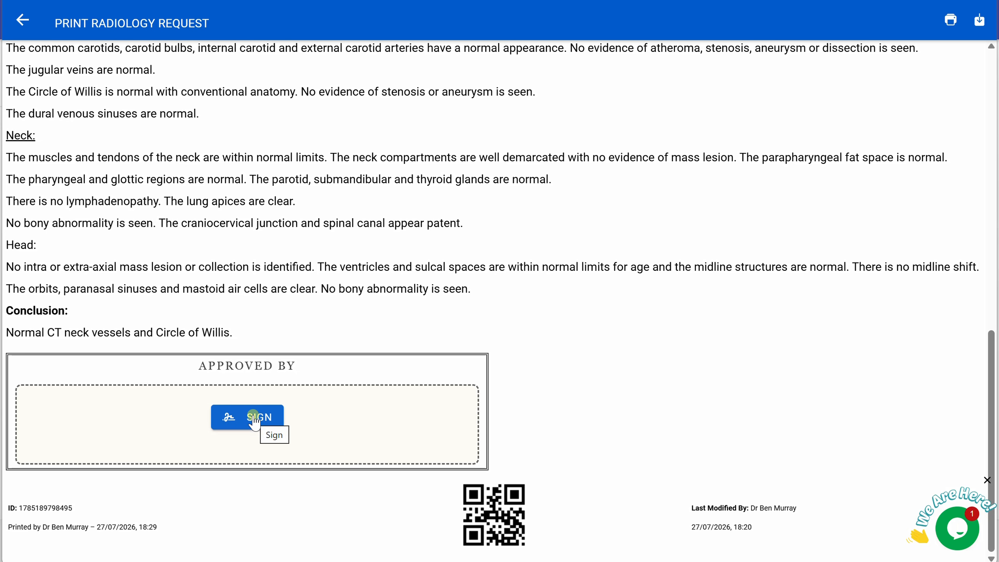
pyautogui.click(23, 18)
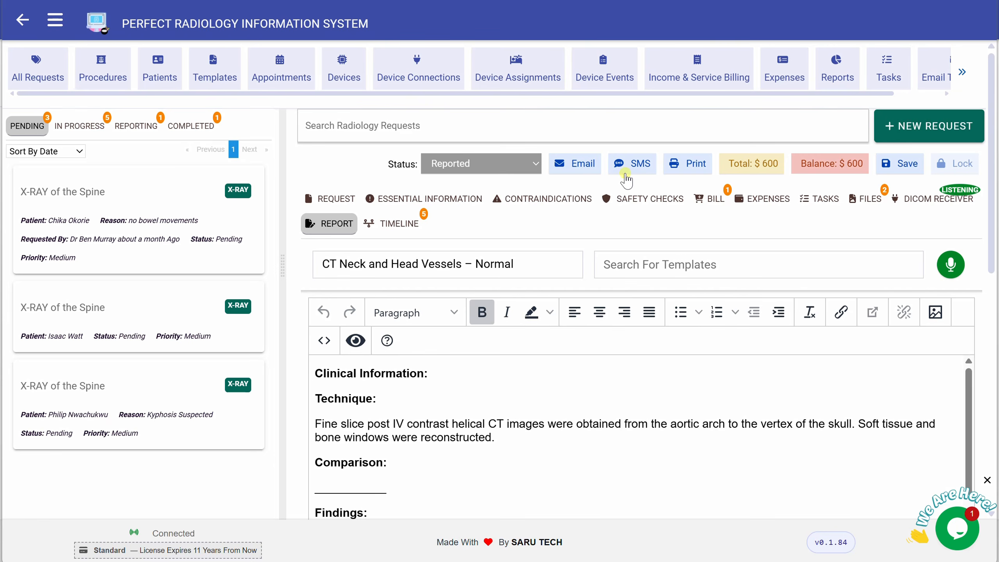
# Preview the radiology report in the print dialog without printing it, and return to the request.
pyautogui.click(685, 170)
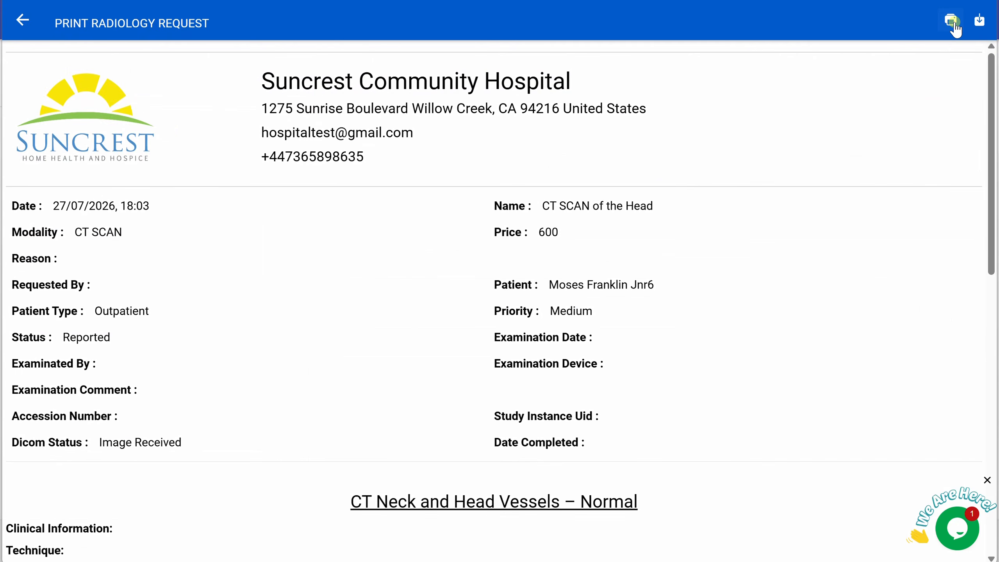
pyautogui.click(951, 22)
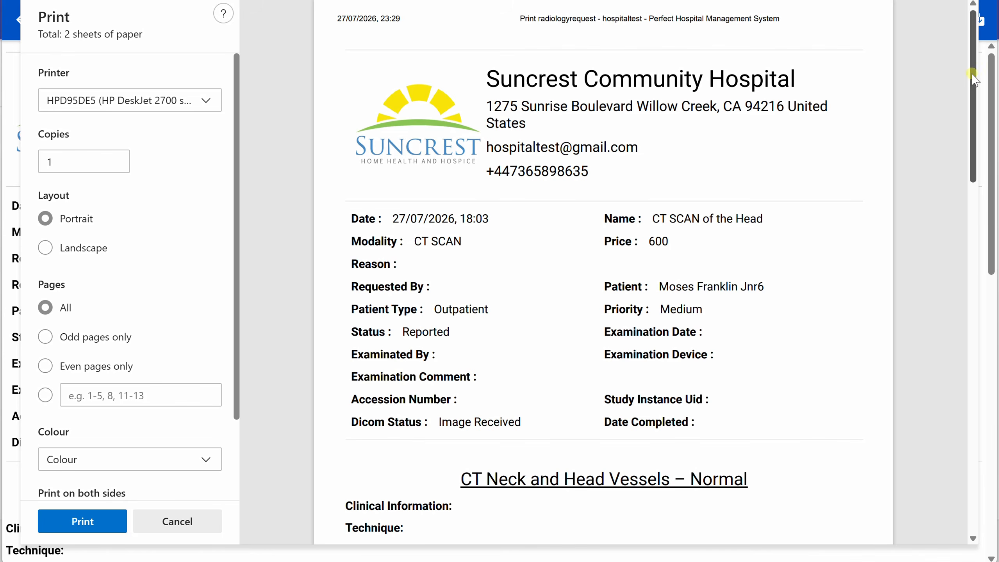
pyautogui.moveTo(972, 93); pyautogui.dragTo(943, 63)
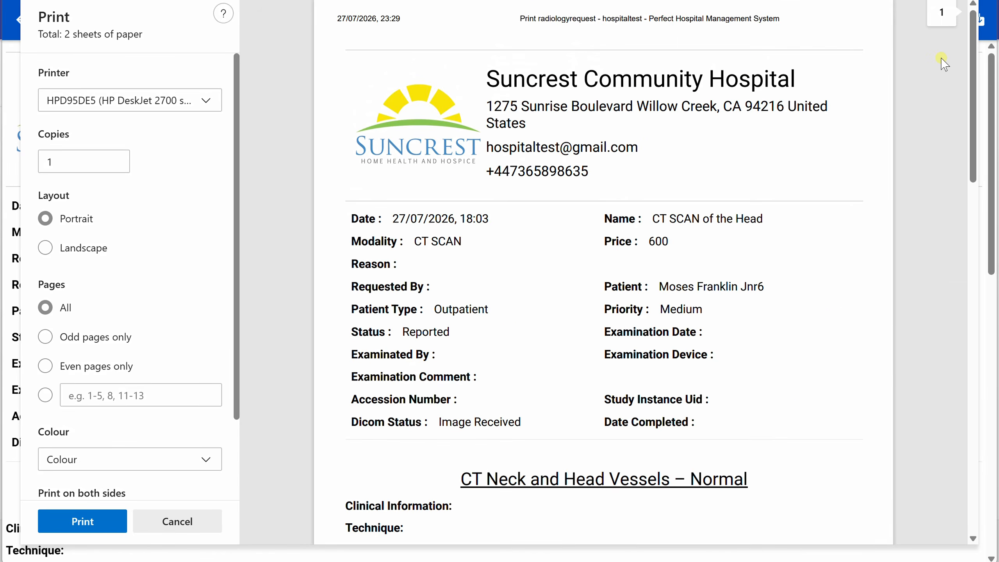
pyautogui.click(176, 525)
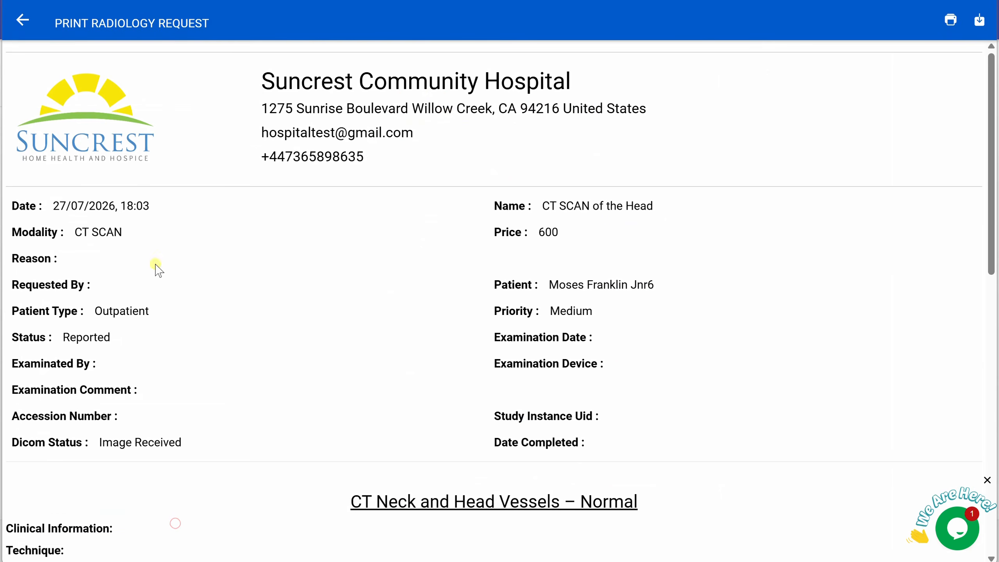
pyautogui.click(22, 20)
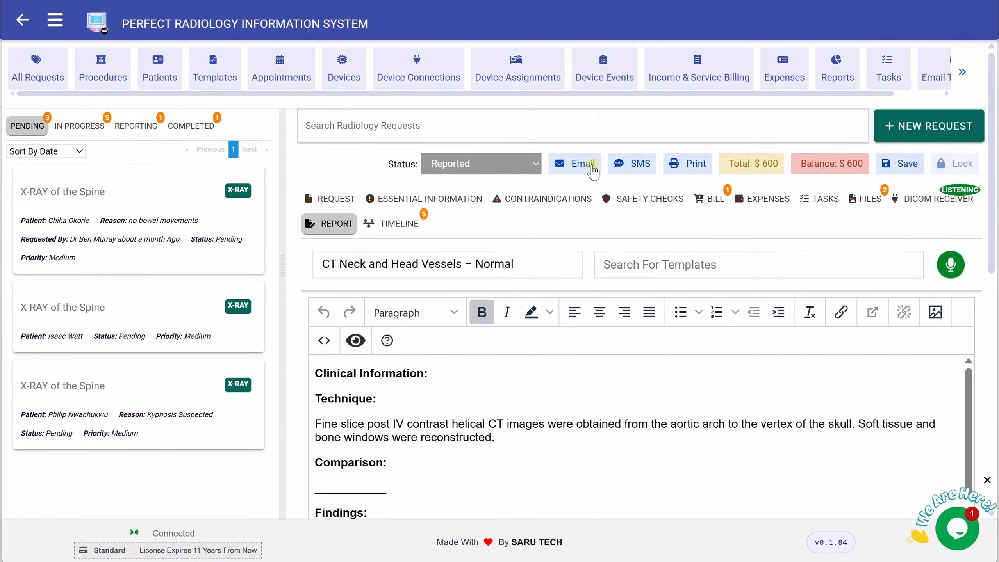
# Preview the radiology report email addressed to the patient, and return to the request without sending it.
pyautogui.click(579, 165)
pyautogui.click(578, 166)
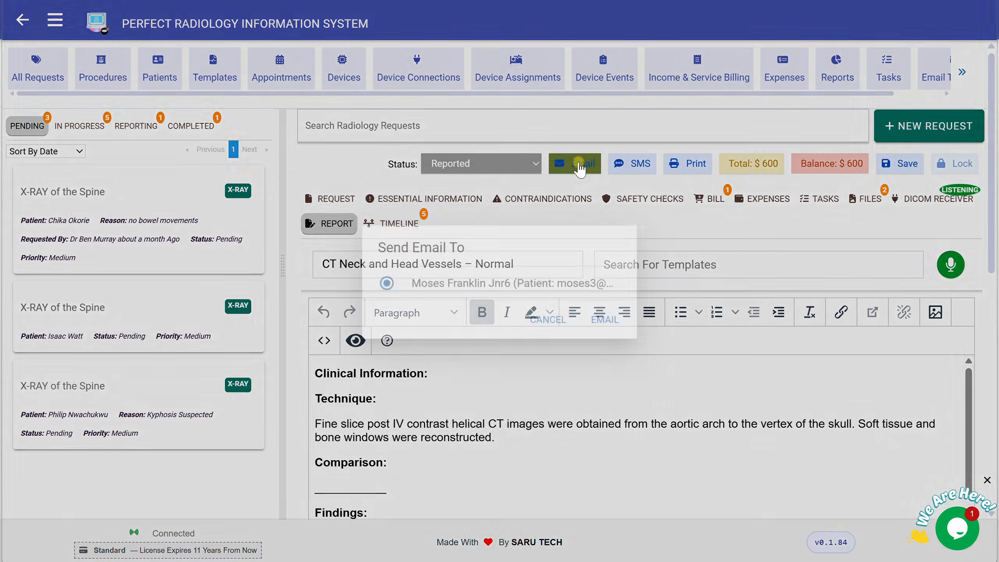
pyautogui.click(611, 322)
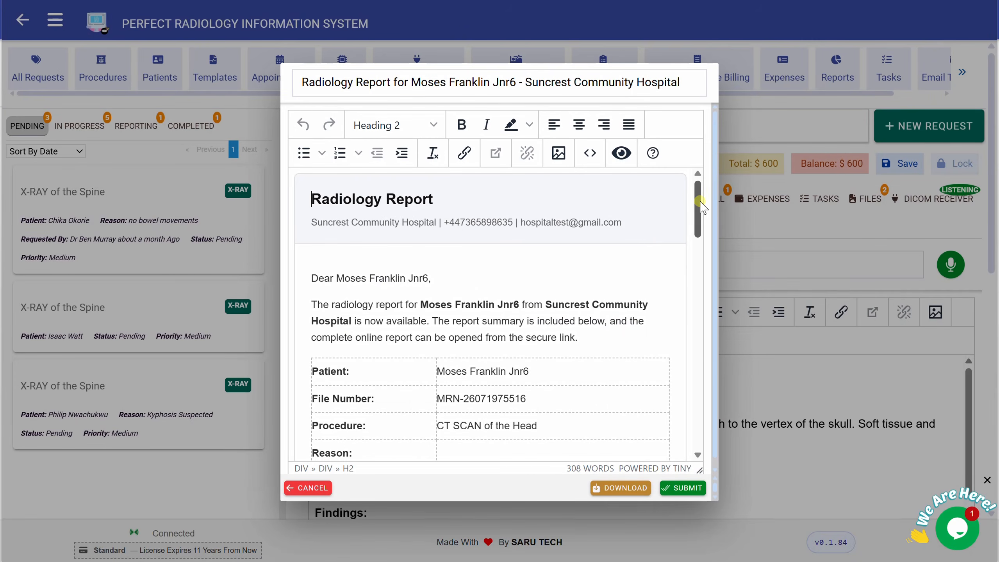
pyautogui.moveTo(702, 206)
pyautogui.mouseDown()
pyautogui.moveTo(692, 447)
pyautogui.moveTo(680, 259)
pyautogui.moveTo(687, 176)
pyautogui.mouseUp()
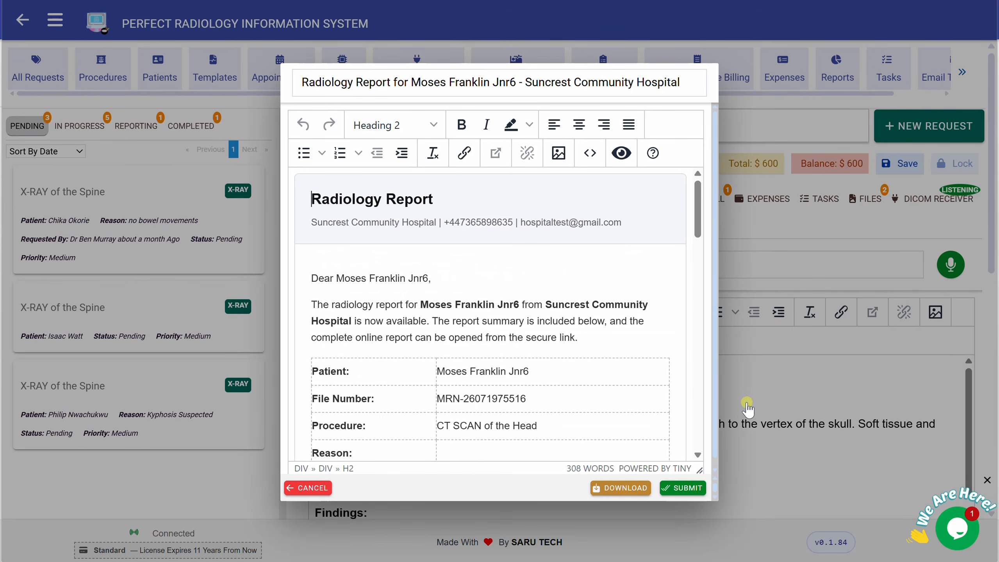
pyautogui.click(760, 410)
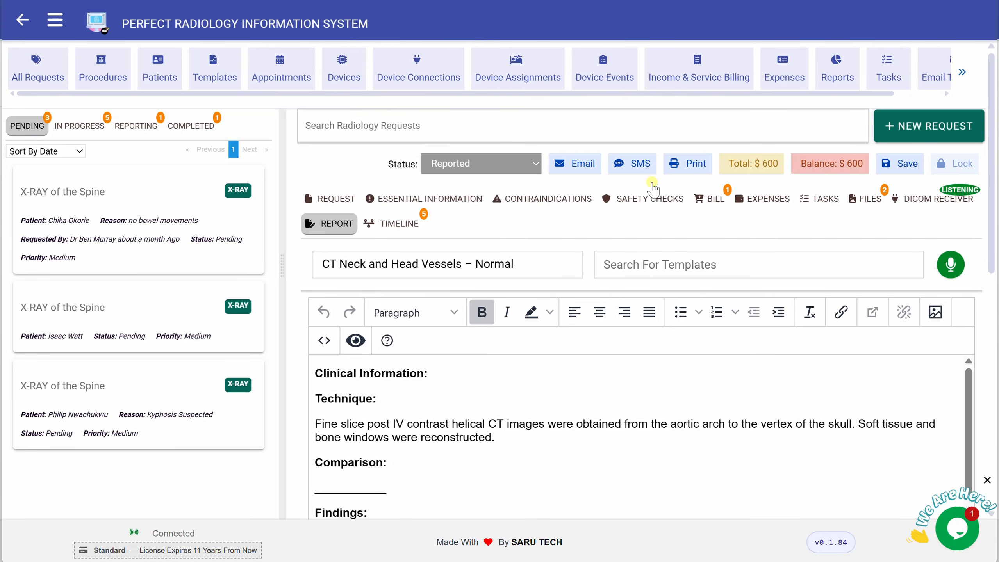
# Review the patient's SMS message and its report link, and view the linked radiology request page in the browser.
pyautogui.click(634, 163)
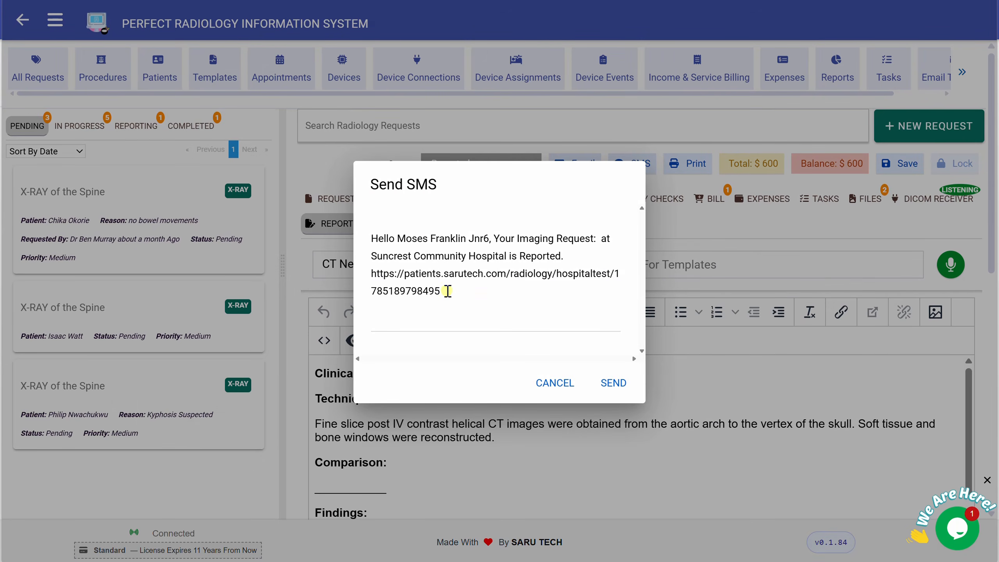
pyautogui.moveTo(448, 291); pyautogui.dragTo(379, 277)
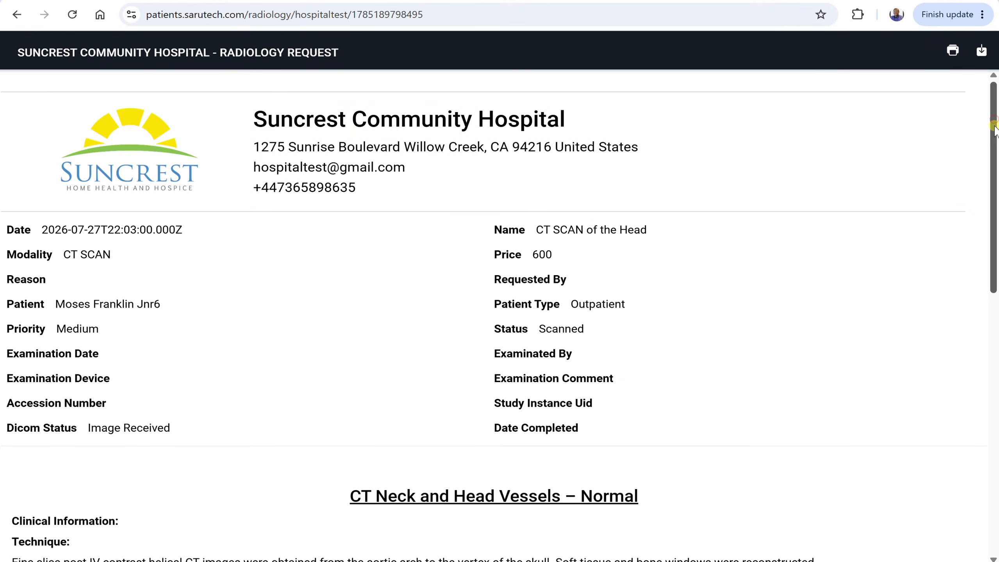
pyautogui.moveTo(993, 141); pyautogui.dragTo(948, 64)
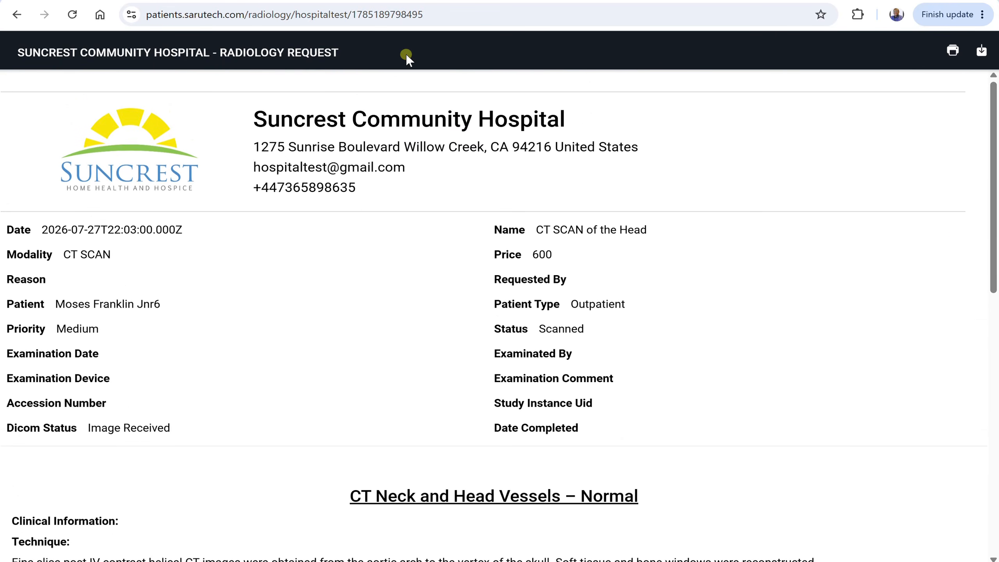
pyautogui.click(427, 15)
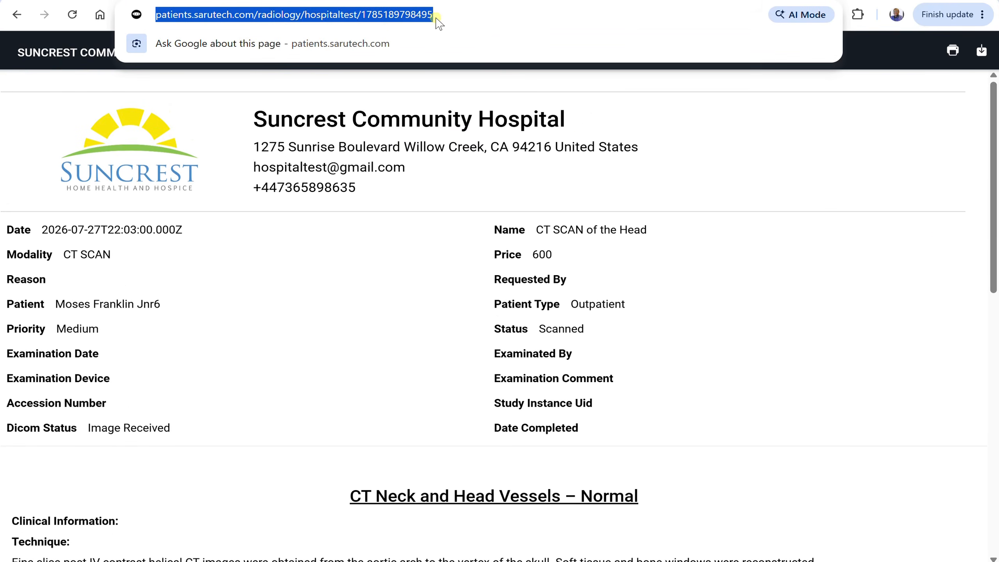
pyautogui.click(693, 170)
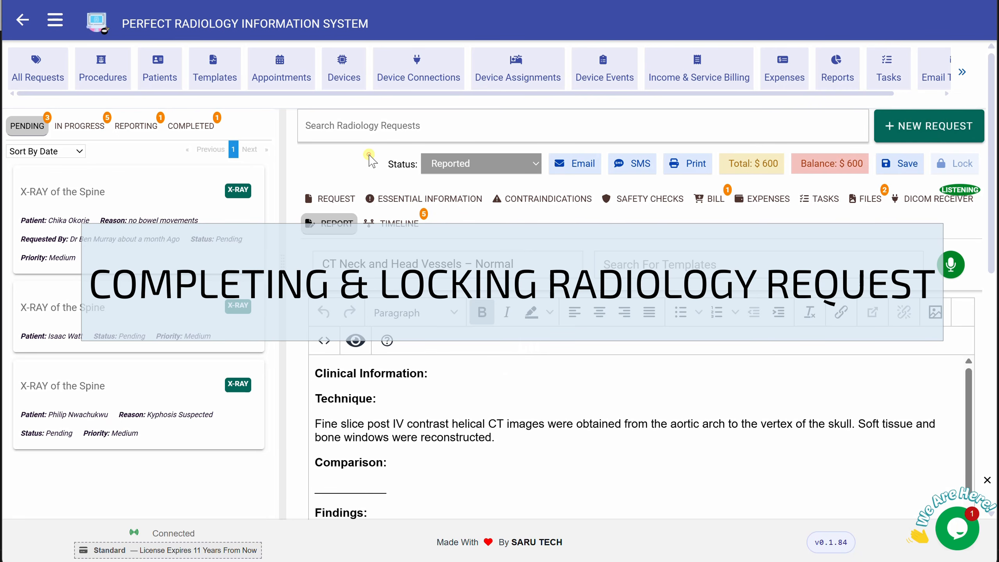
# Set the radiology request's status to Completed.
pyautogui.click(368, 154)
pyautogui.click(455, 170)
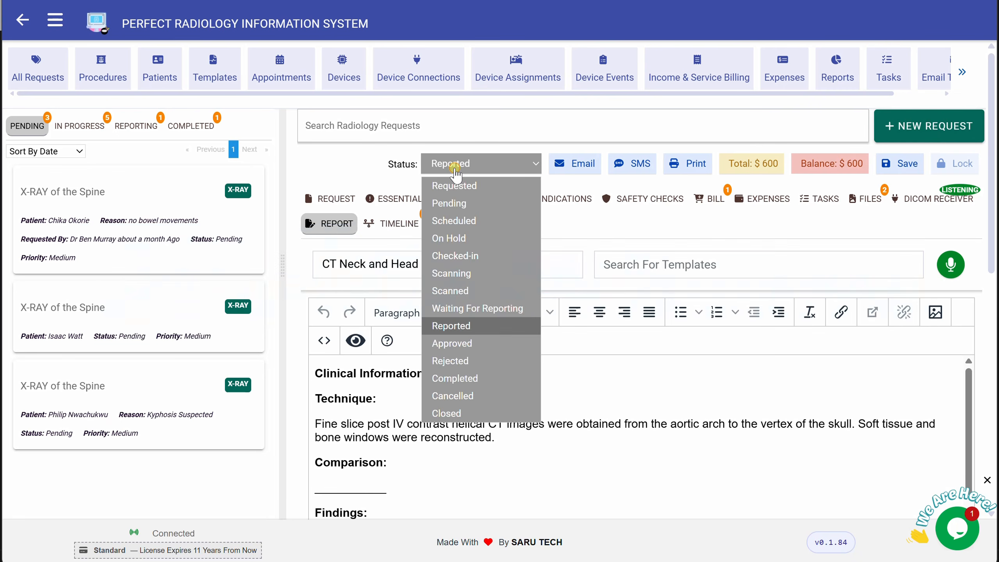
pyautogui.click(468, 379)
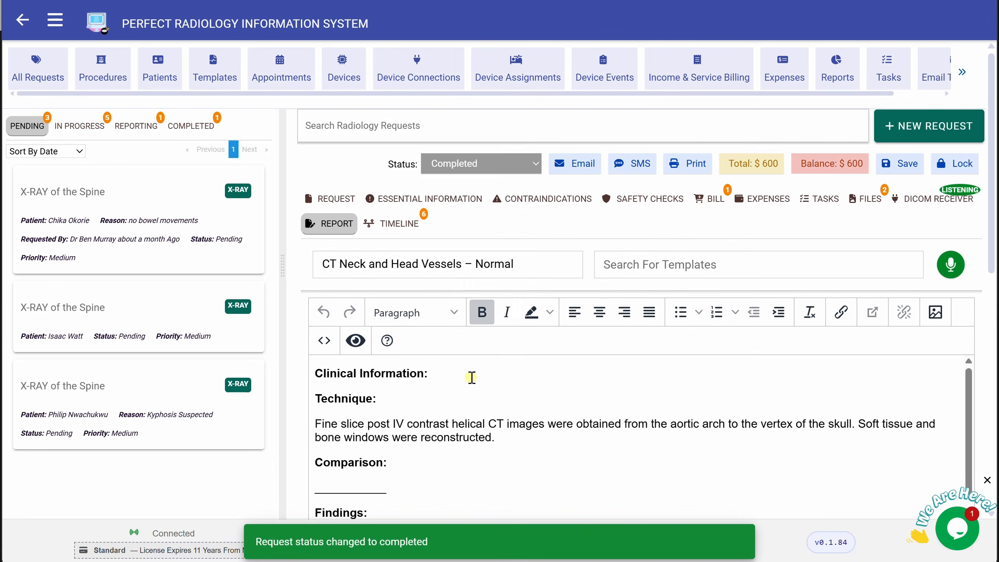
# Check the request's bill, DICOM files and report, and lock the request.
pyautogui.click(708, 199)
pyautogui.scroll(-3, 975, 299)
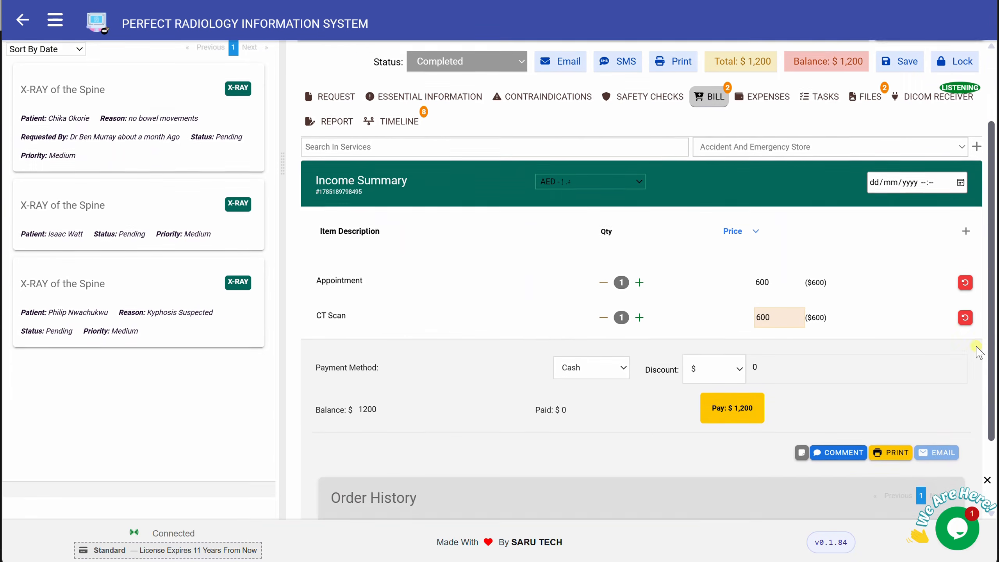
pyautogui.scroll(3, 978, 336)
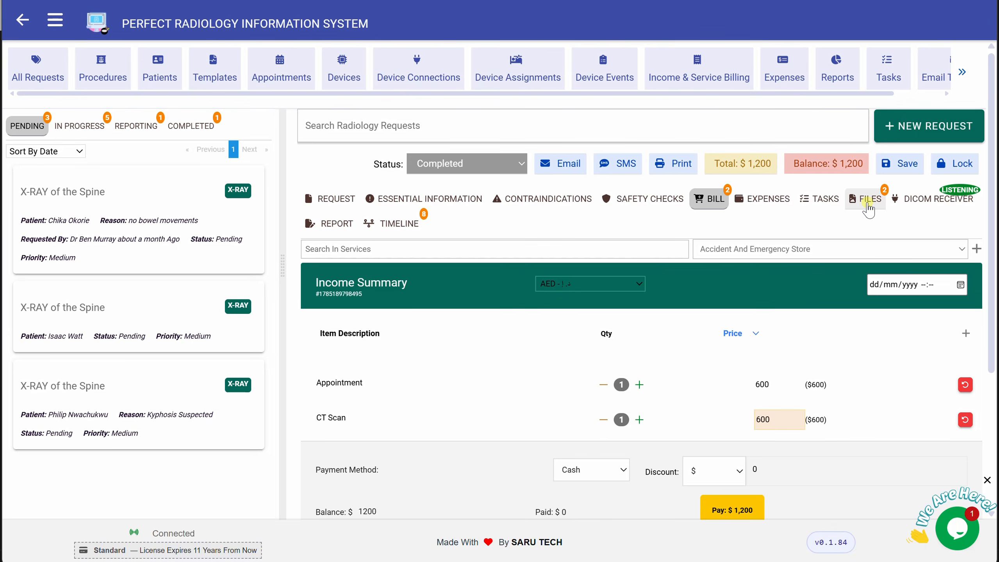
pyautogui.click(867, 200)
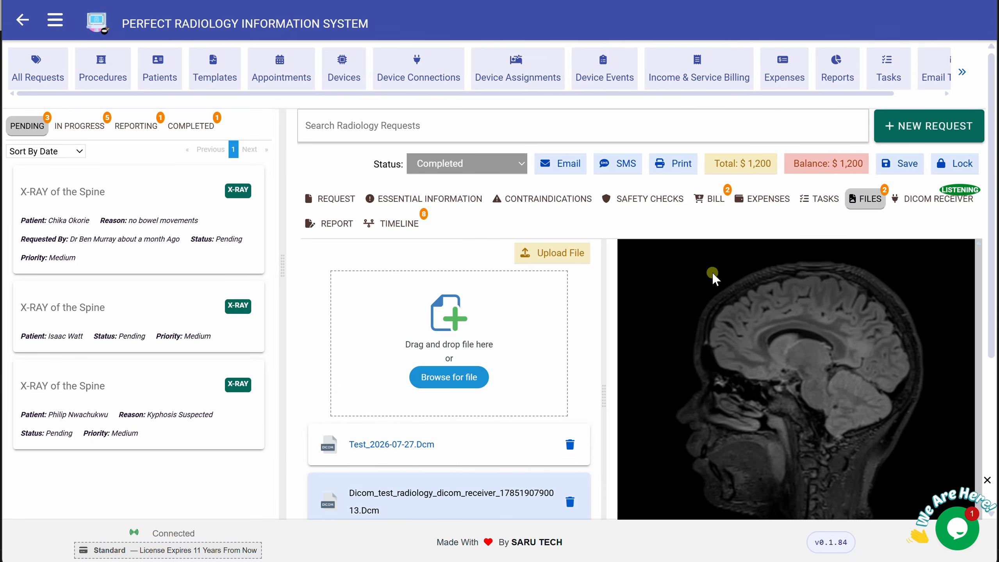
pyautogui.click(327, 233)
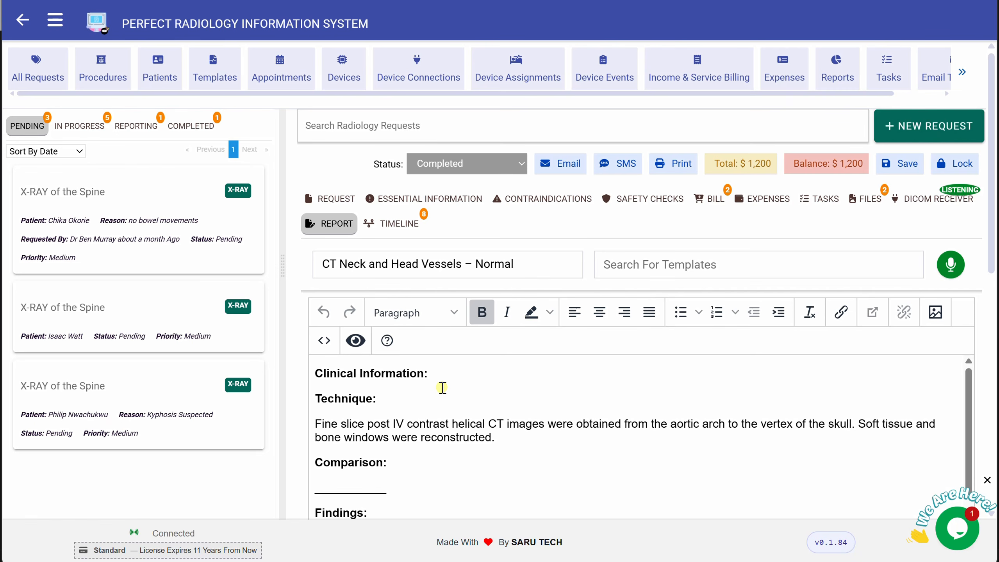
pyautogui.click(955, 171)
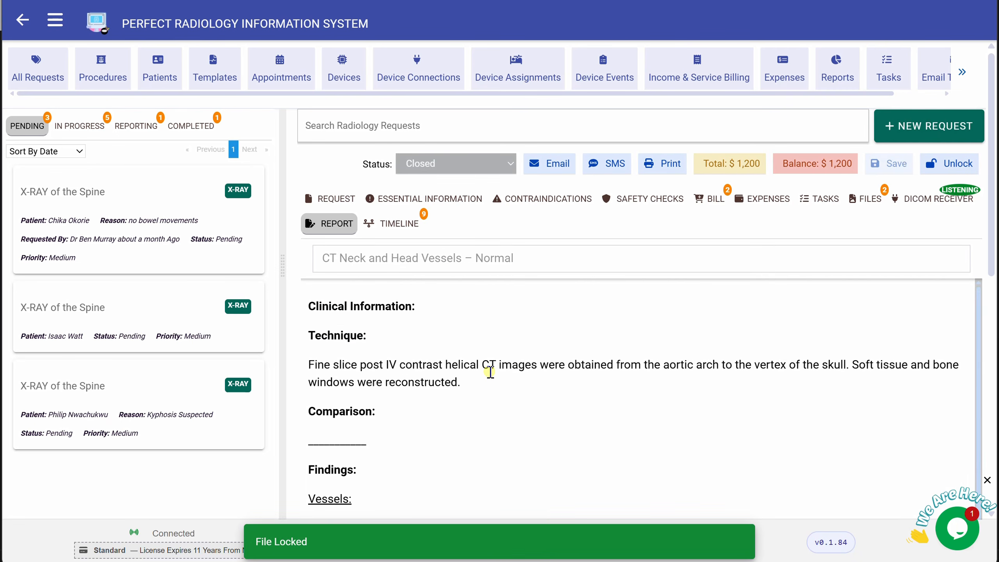
# Review the locked request's contraindications, report, patient details, essential information, DICOM receiver and bill, and open its printable version.
pyautogui.click(538, 196)
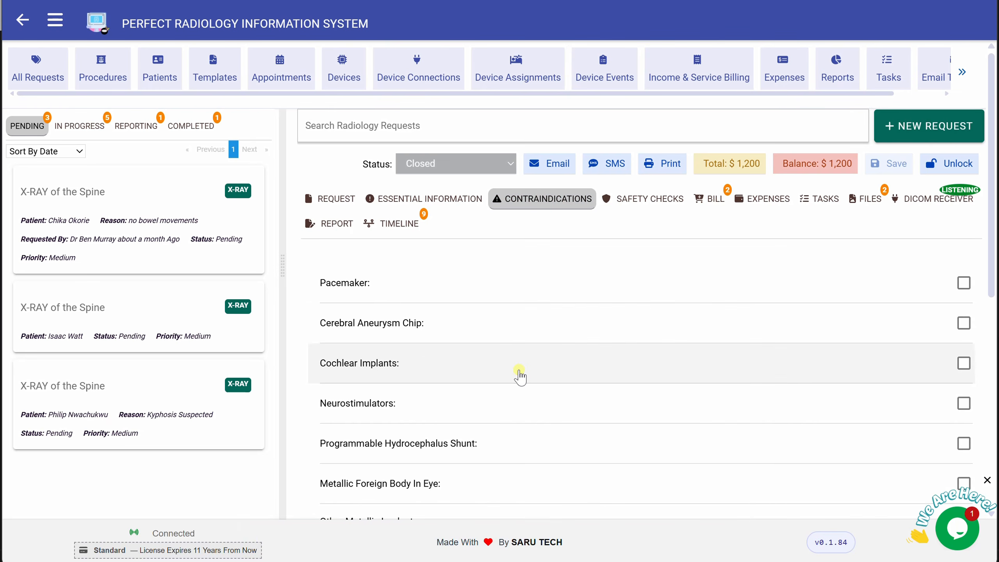
pyautogui.click(329, 223)
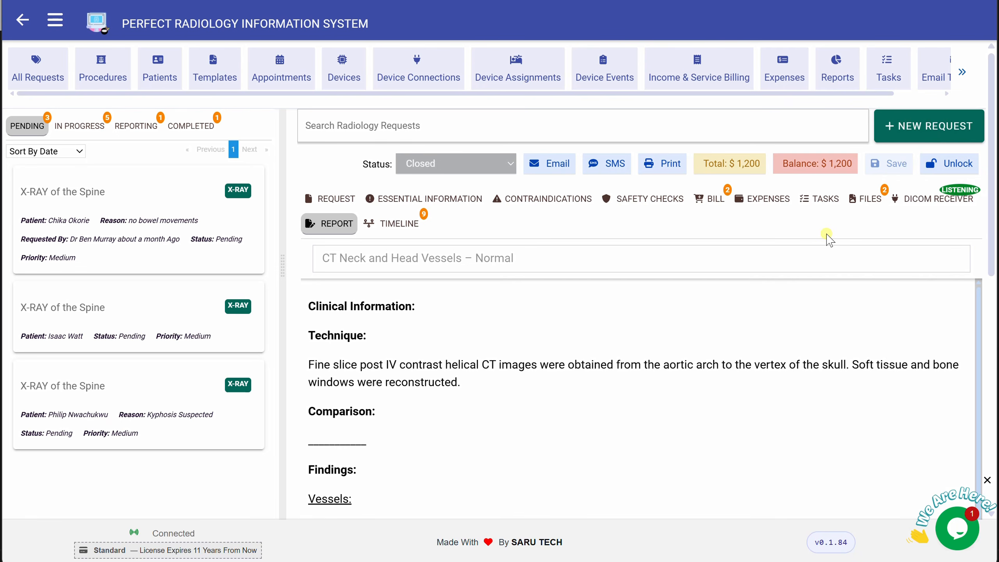
pyautogui.click(334, 200)
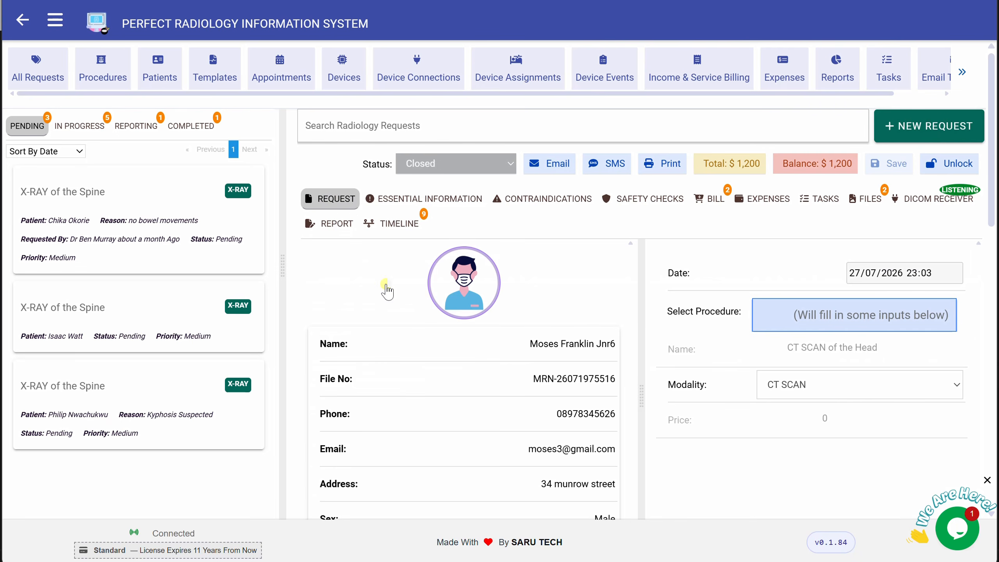
pyautogui.click(424, 202)
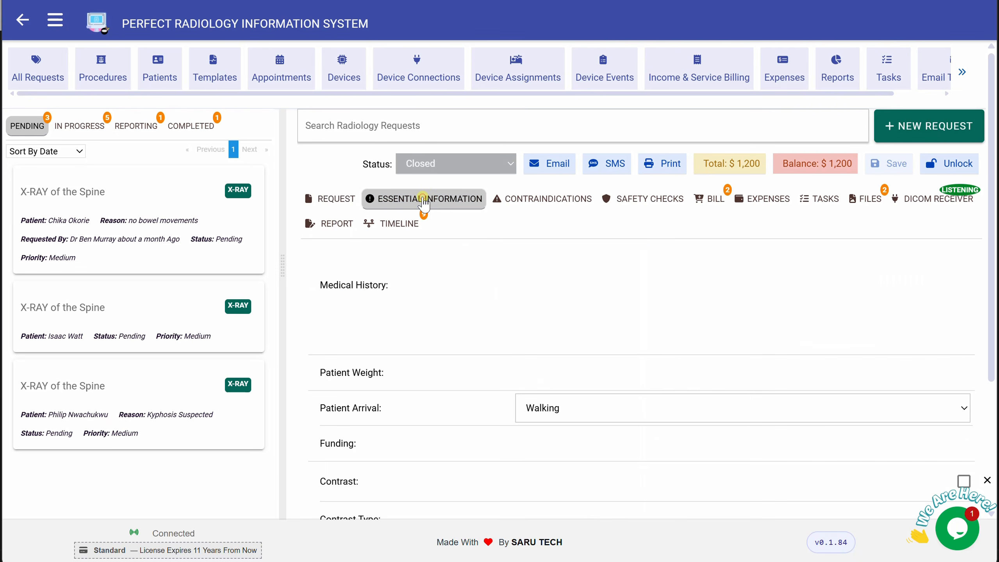
pyautogui.click(535, 201)
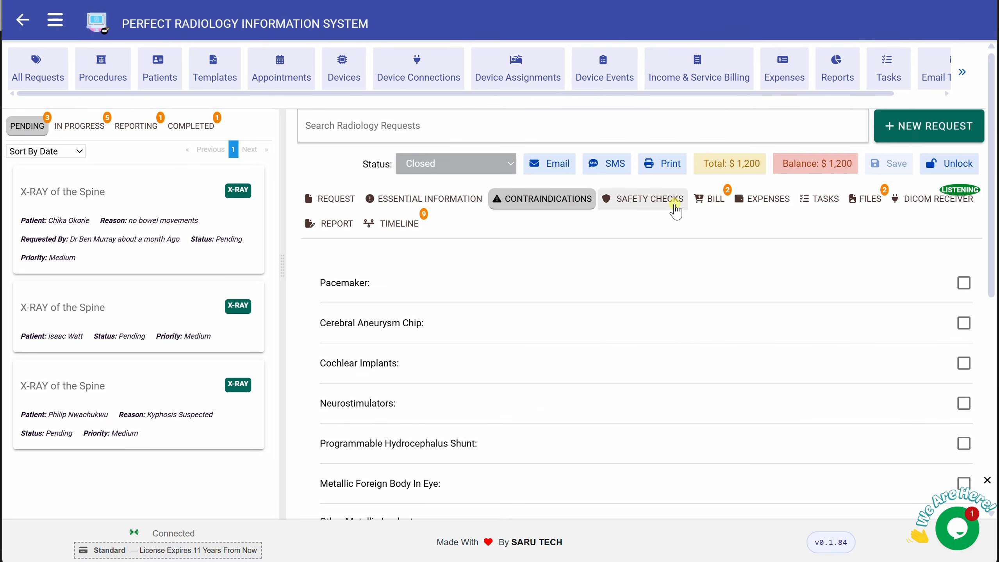
pyautogui.click(912, 202)
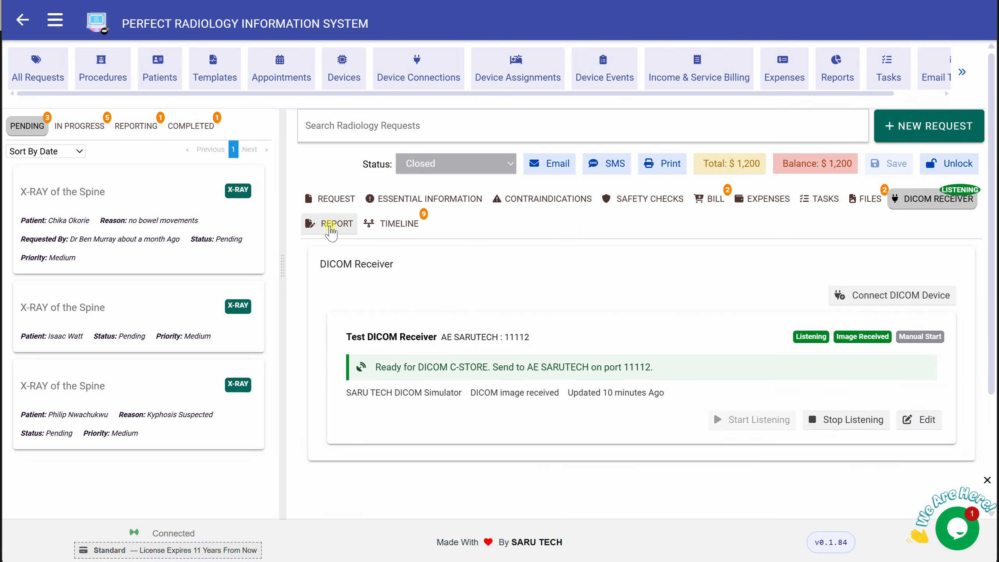
pyautogui.click(330, 223)
pyautogui.click(693, 202)
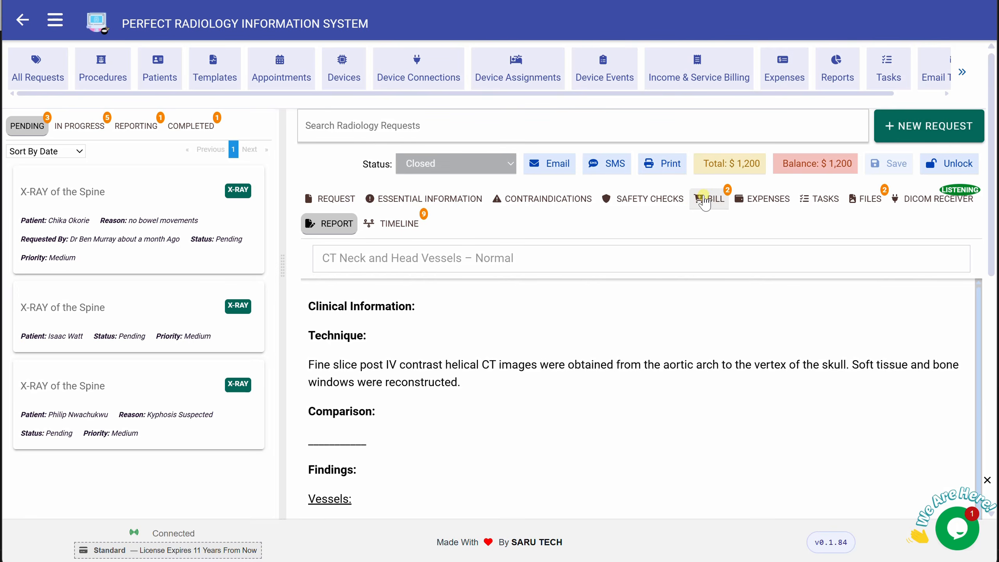
pyautogui.click(659, 165)
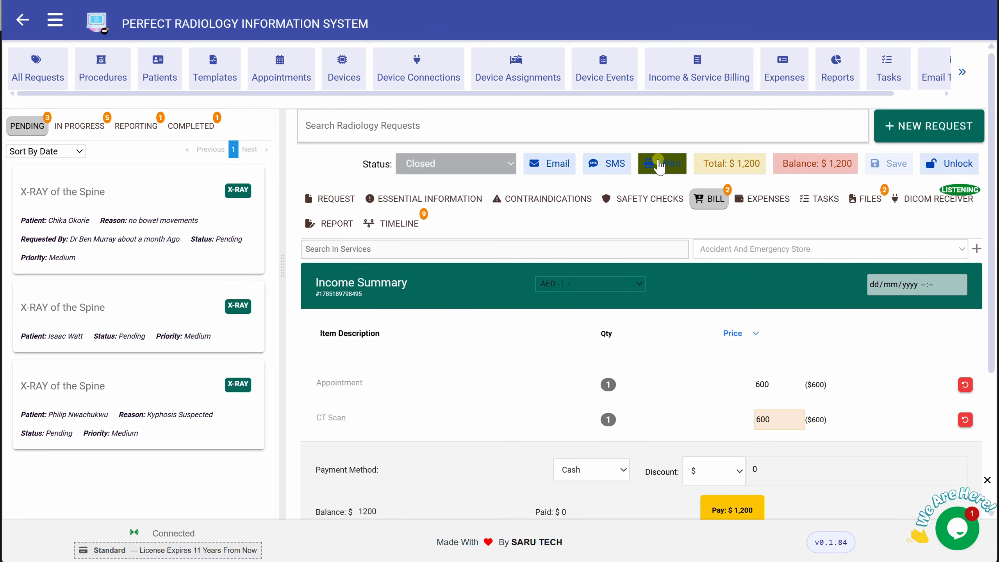